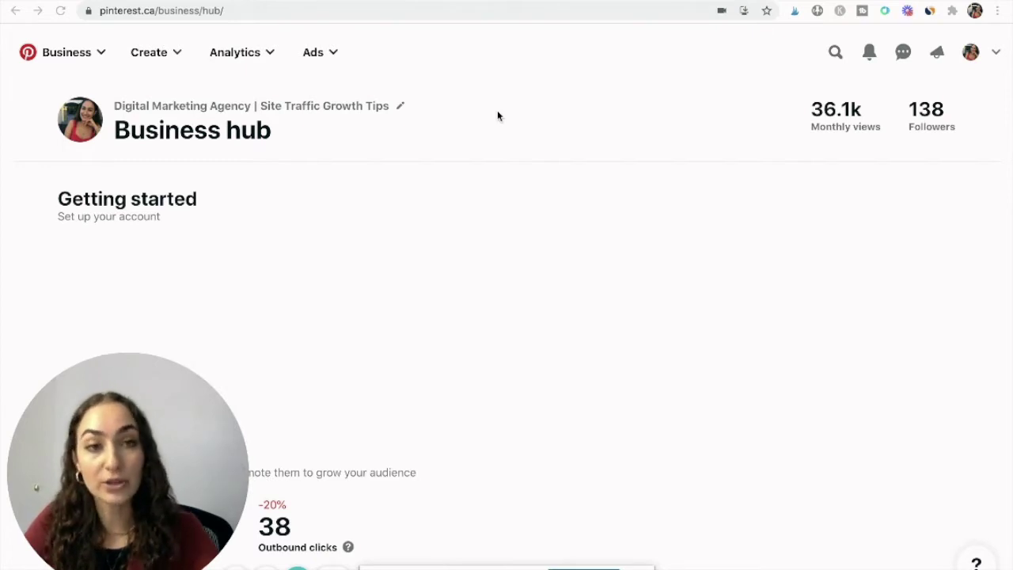
- Start creating a new ad campaign and name it "2021-08-10 | Consideration (formerly traffic) | 3 ad group"
click(326, 57)
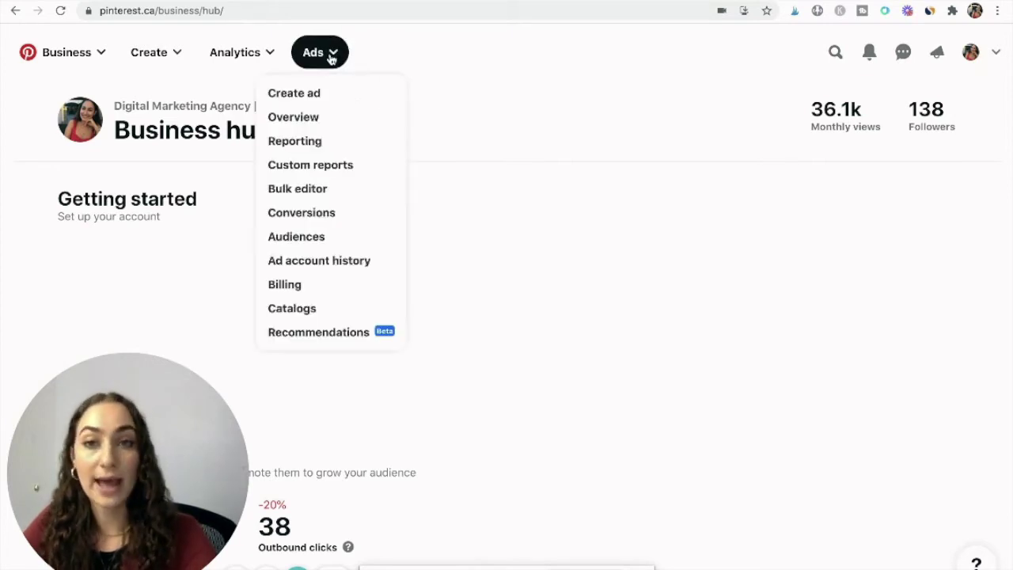
click(307, 95)
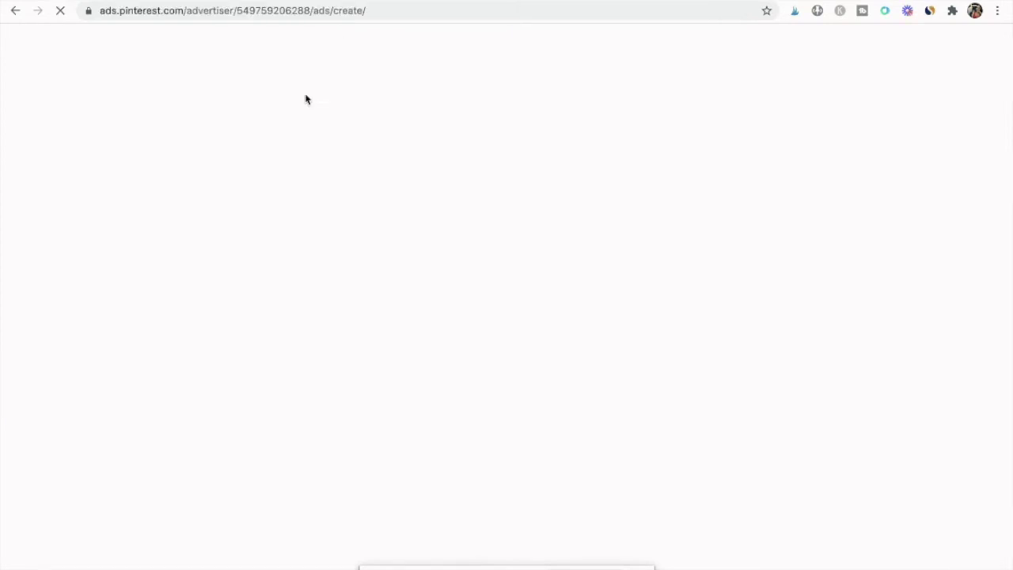
scroll(338, 212, down, 4)
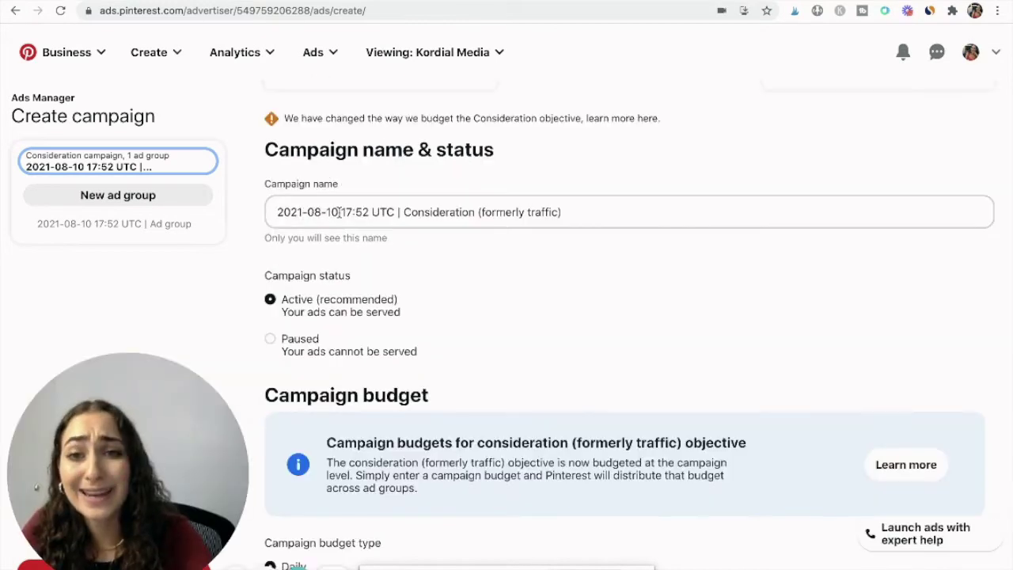
drag(340, 212, 393, 210)
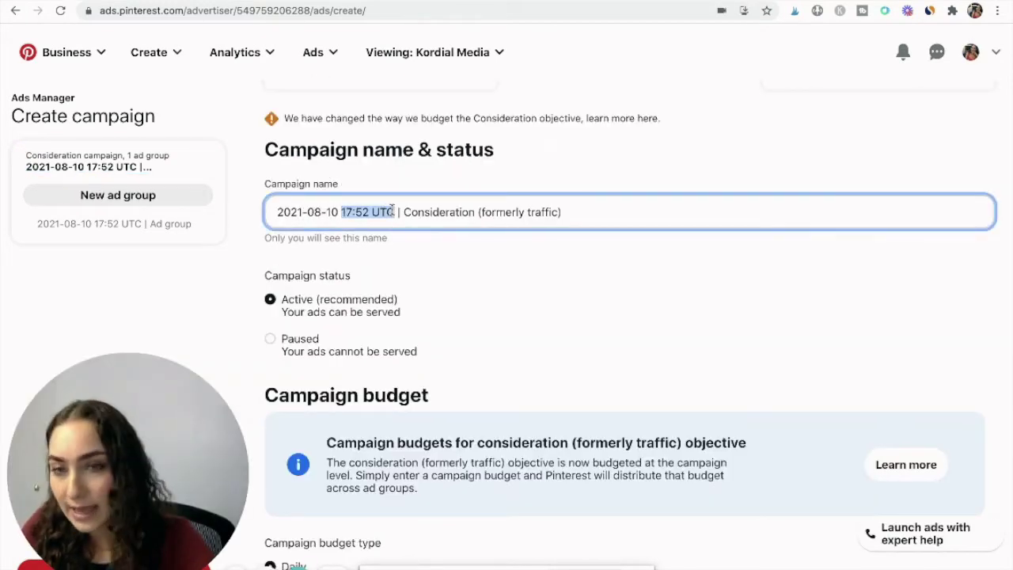
key(BackSpace)
key(BackSpace)
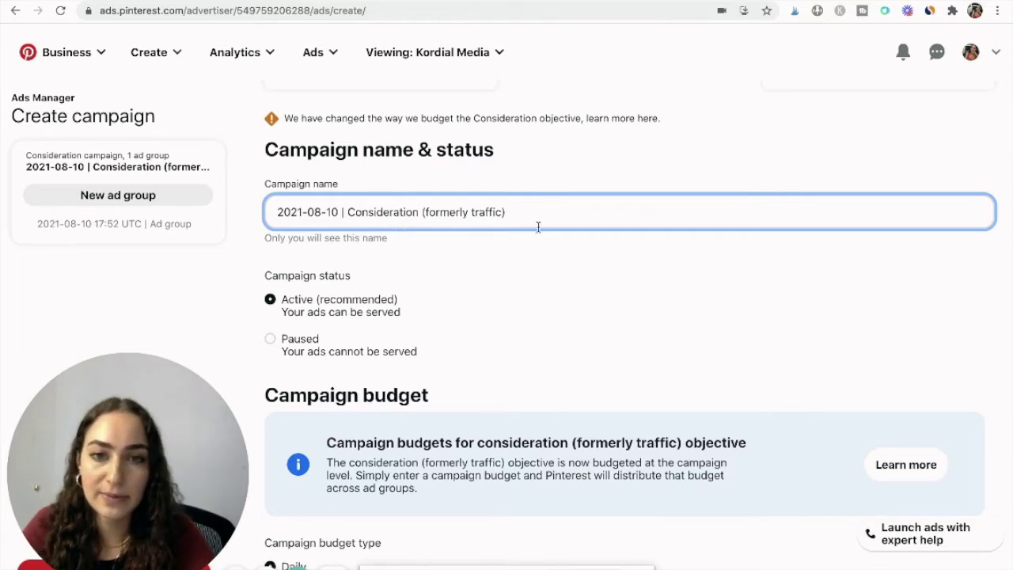
text(|)
scroll(547, 219, down, 1)
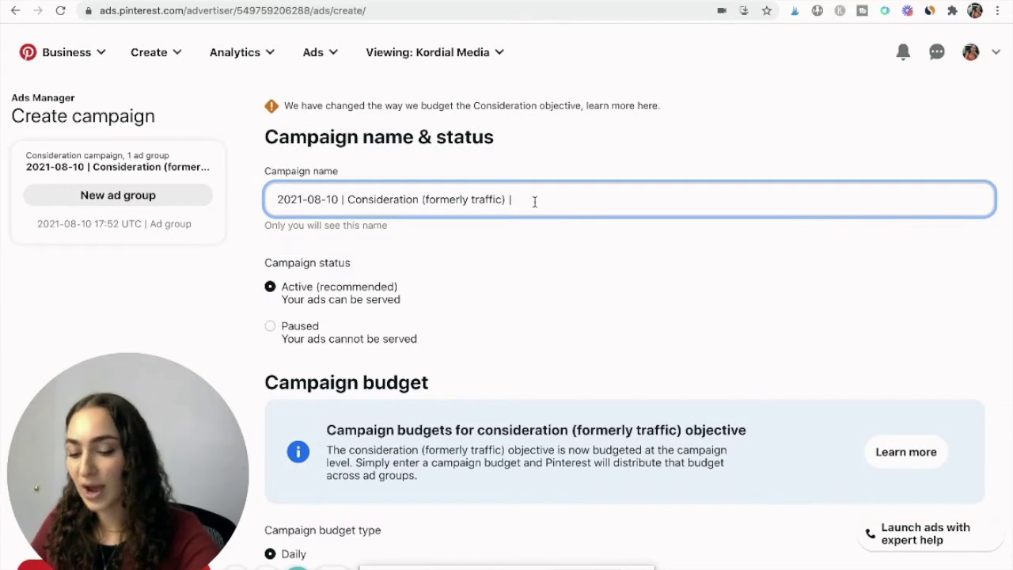
text(3 ad group)
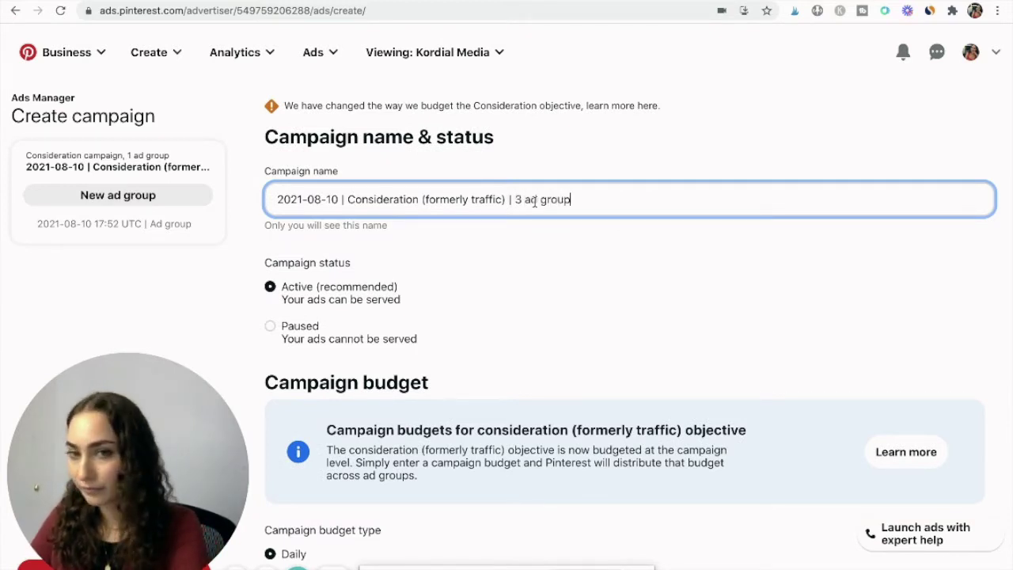
- Set the campaign's daily spend limit to 25.00 CAD, keeping the Daily budget type
scroll(425, 374, down, 3)
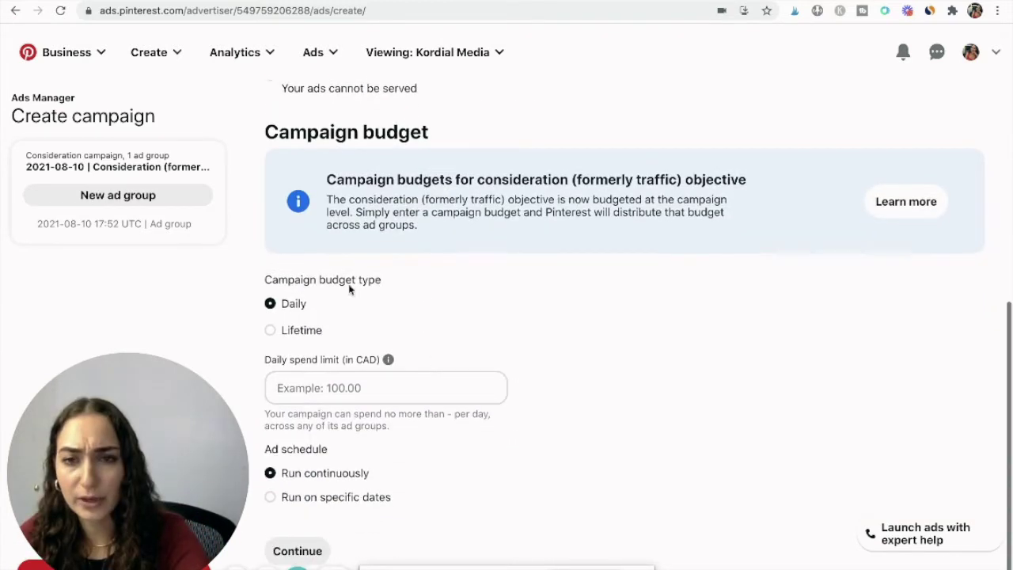
scroll(300, 288, down, 1)
drag(299, 247, 412, 251)
click(409, 251)
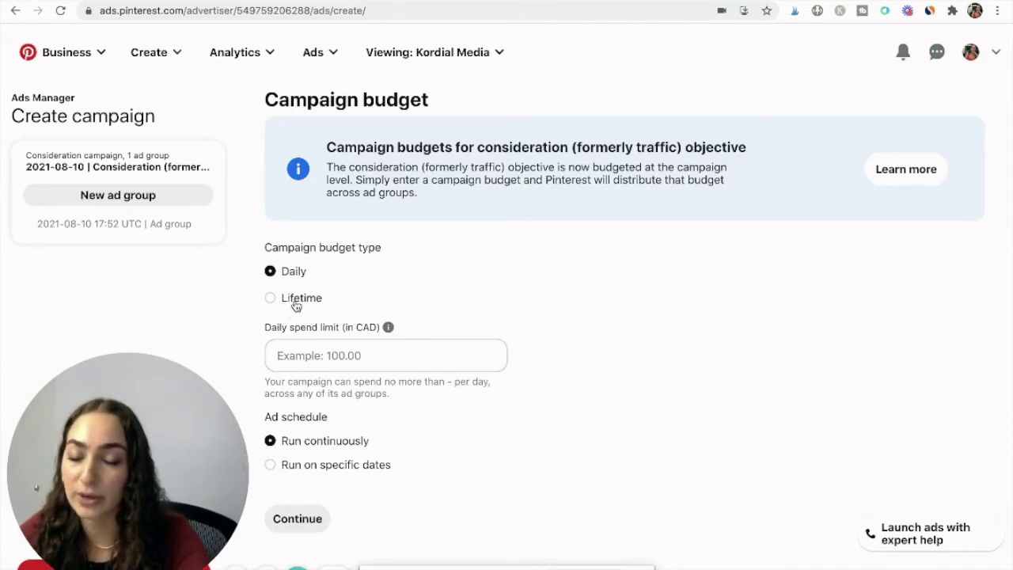
click(341, 363)
click(301, 391)
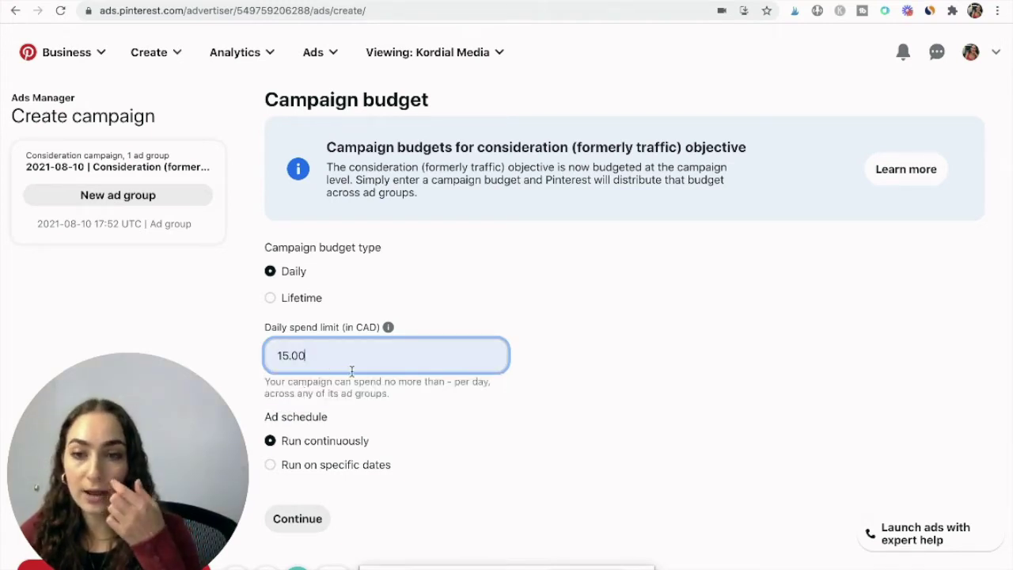
double_click(327, 357)
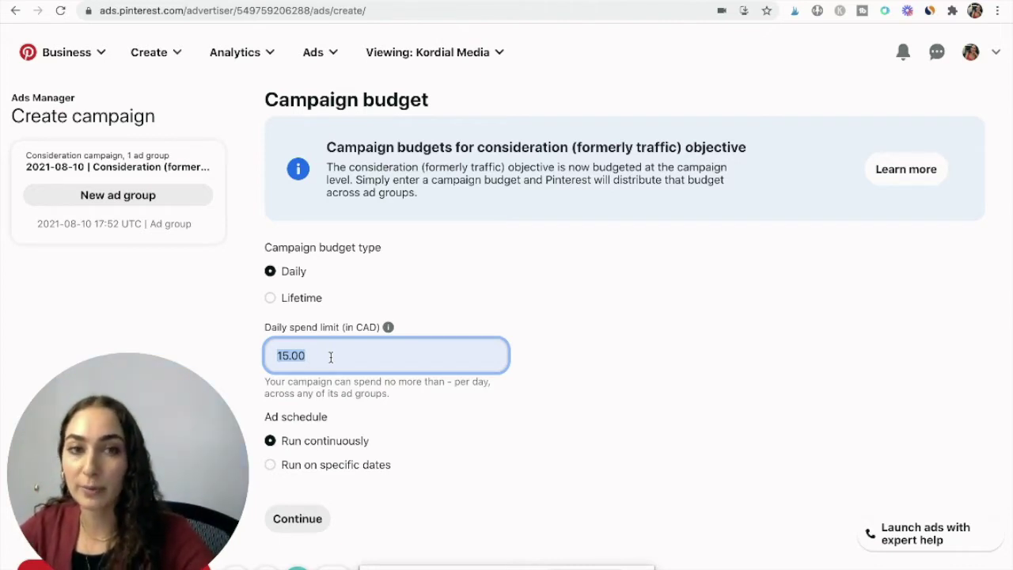
text(25.00)
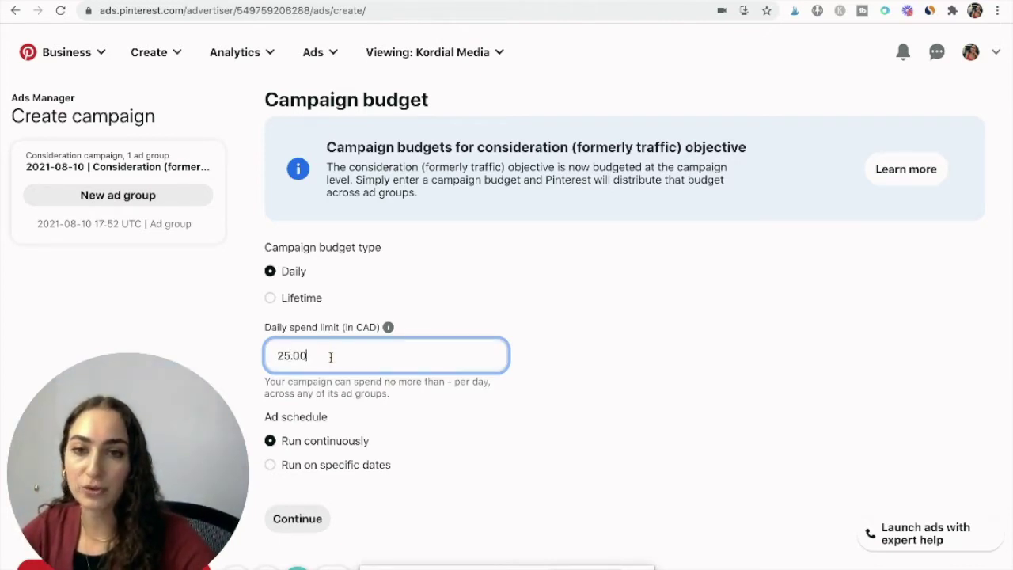
click(481, 304)
- Check the specific-dates schedule options, set the ad schedule back to Run continuously, and continue to the ad group details
scroll(440, 332, down, 1)
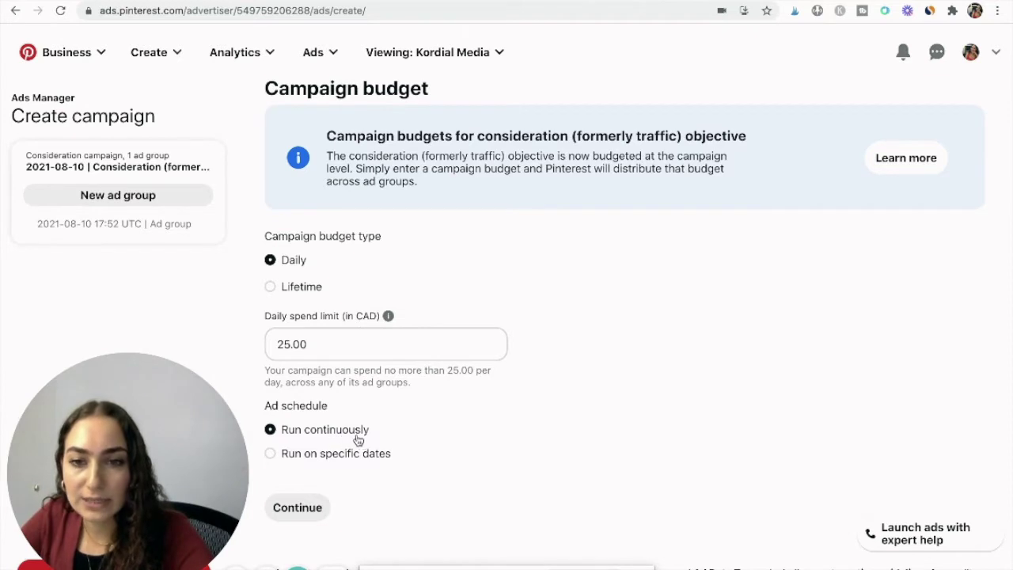
click(302, 457)
scroll(303, 443, down, 1)
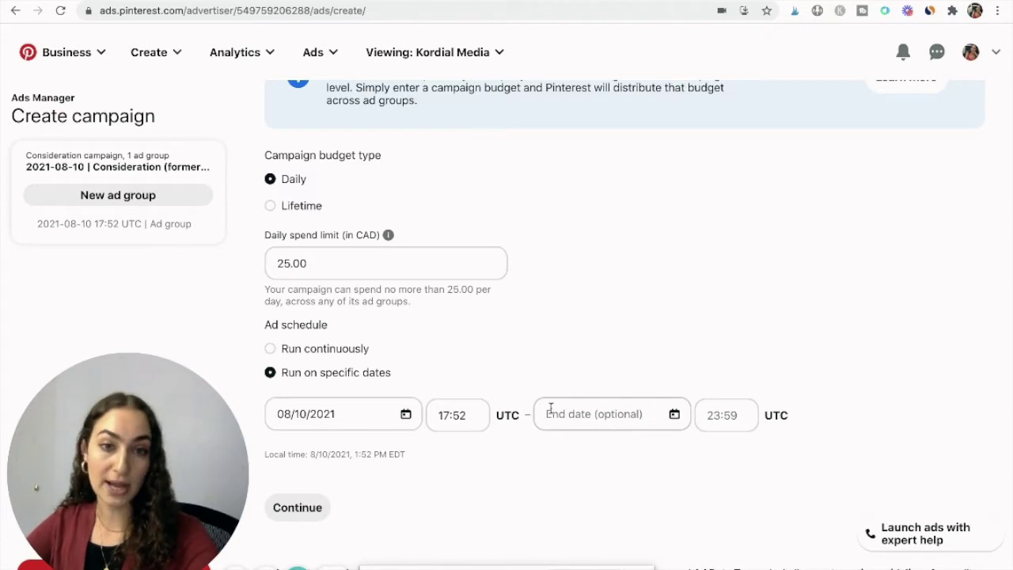
click(277, 353)
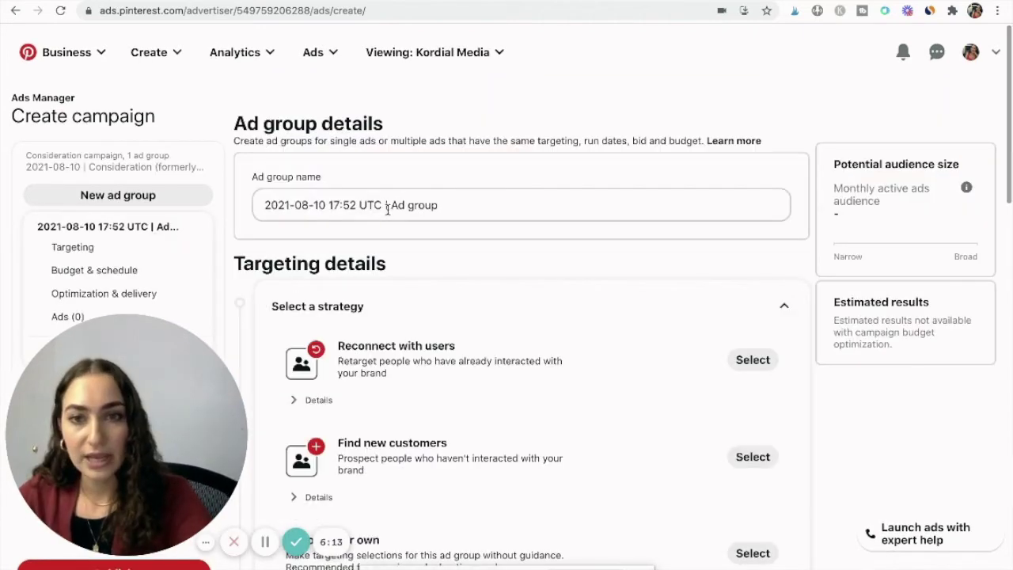
- Rename the ad group as "2021-08-10 | Consideration | Keywords"
click(379, 203)
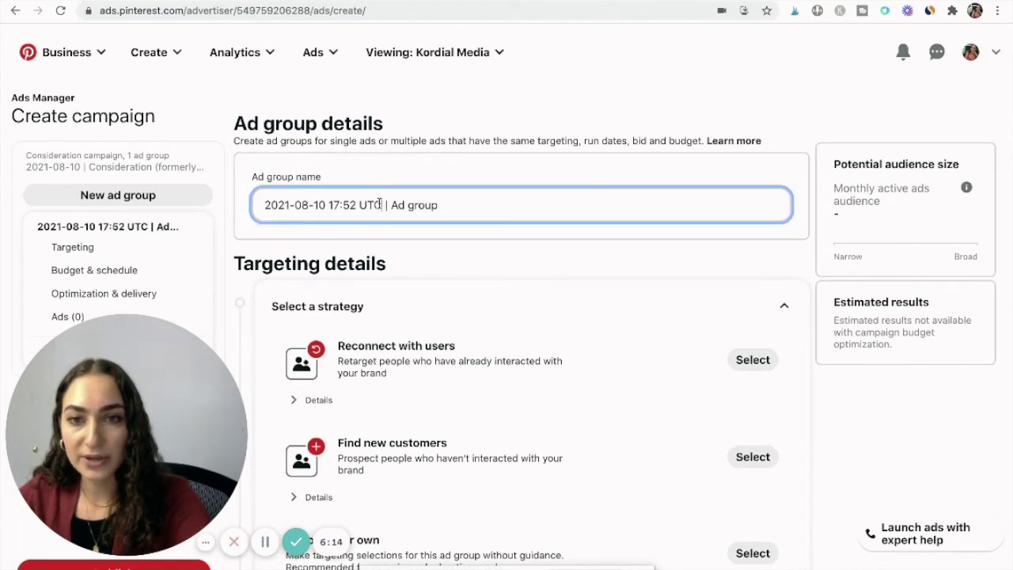
drag(382, 204, 322, 205)
key(BackSpace)
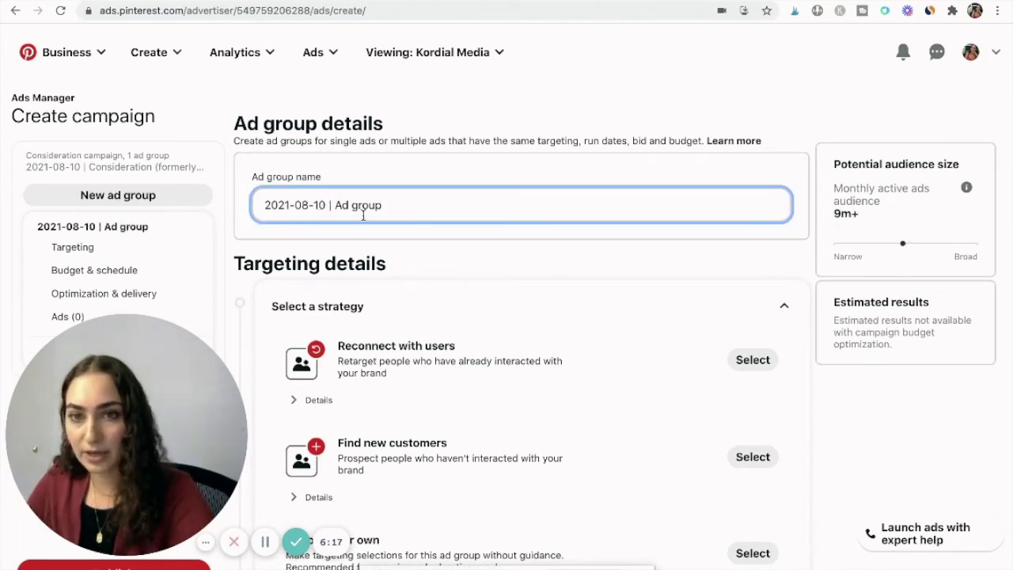
click(392, 204)
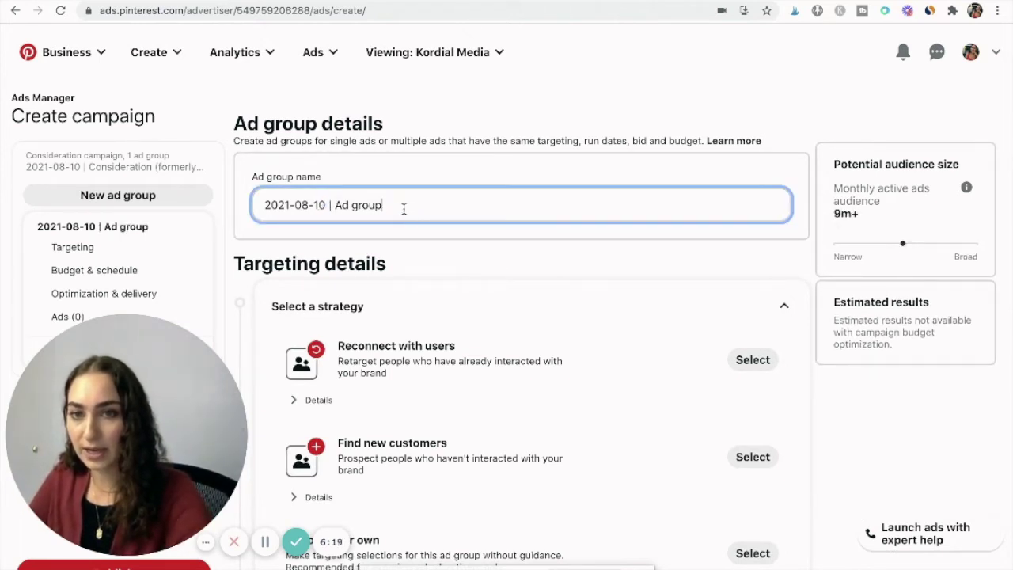
drag(403, 211, 334, 207)
key(BackSpace)
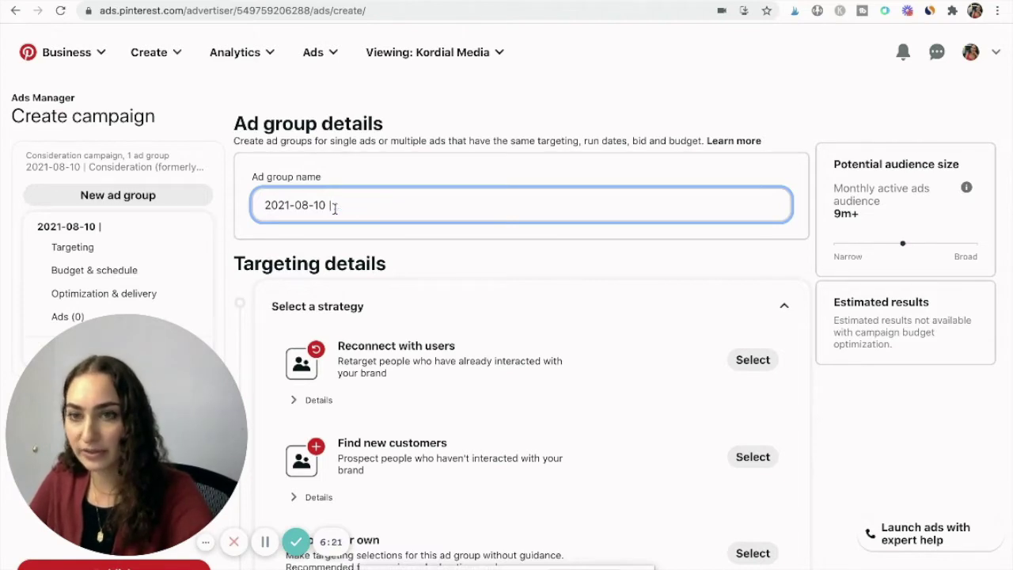
text(Con)
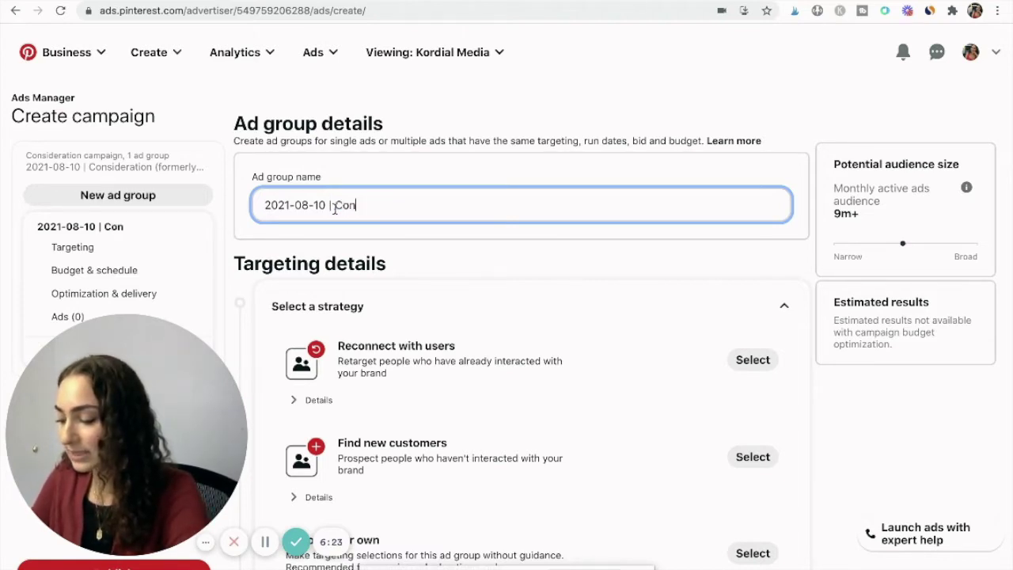
text(sideration |)
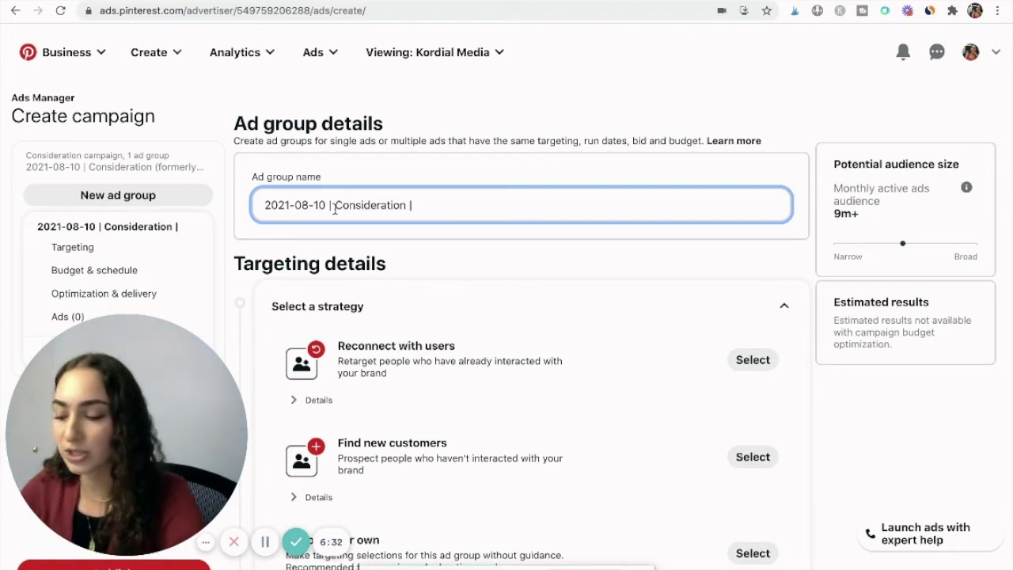
text(Keywords)
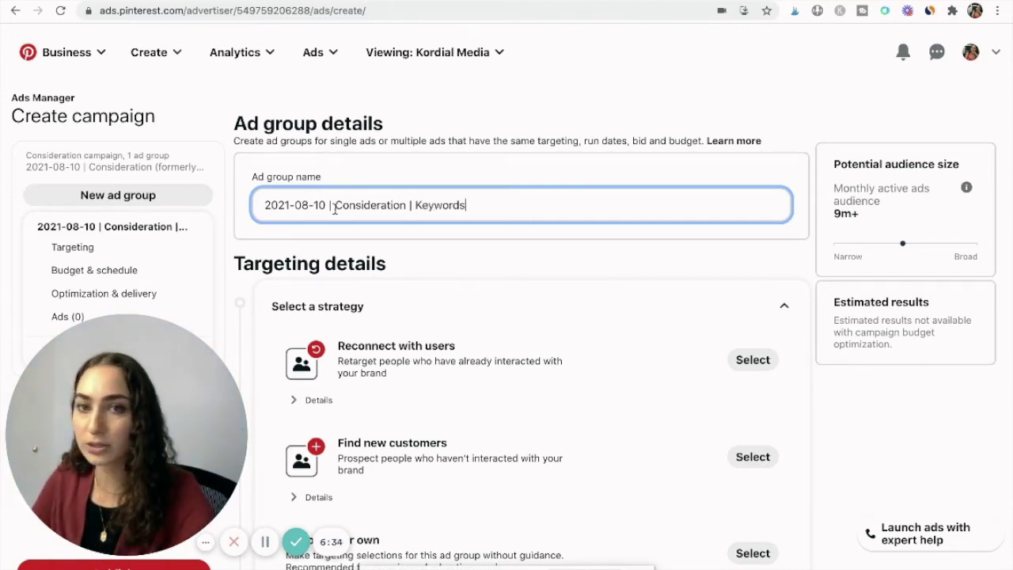
- Duplicate the Keywords ad group within the campaign
scroll(182, 218, down, 2)
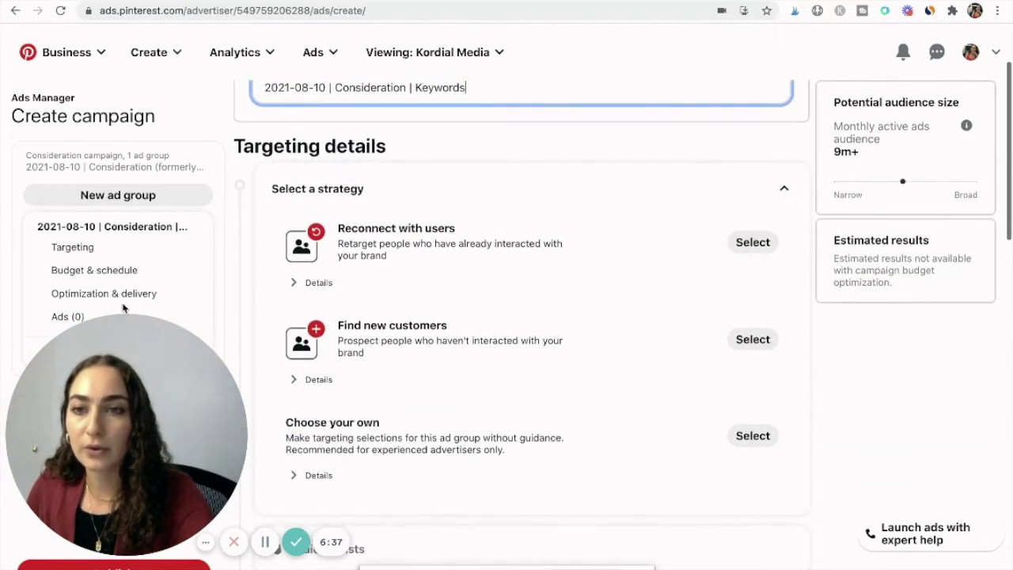
click(143, 353)
scroll(146, 348, down, 3)
click(146, 299)
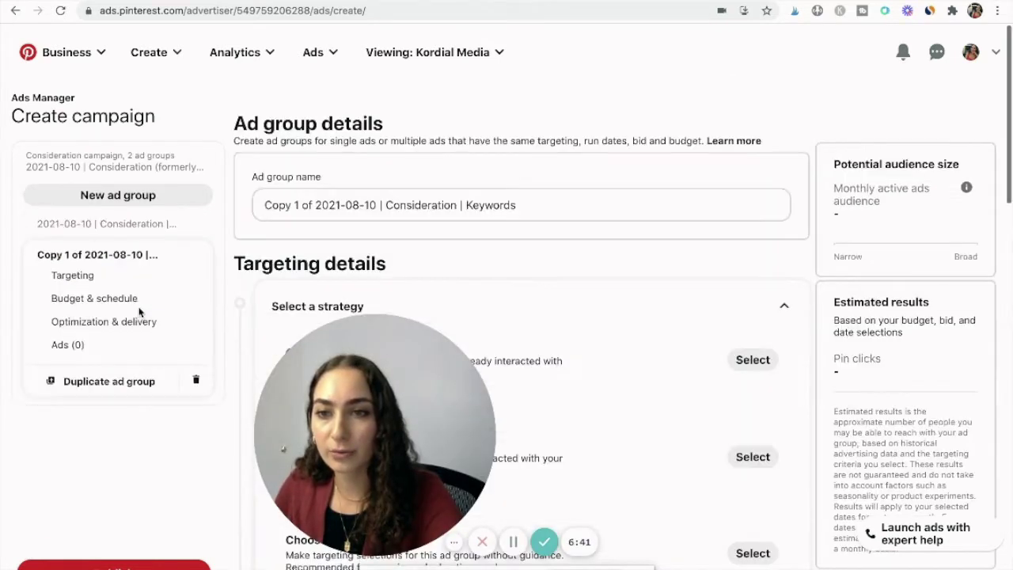
- Rename the duplicated ad group as "2021-08-10 | Consideration | Interests"
click(425, 211)
key(Home)
key(Delete)
key(Delete)
key(Delete)
key(Delete)
key(Delete)
key(Delete)
key(Delete)
key(Delete)
key(Delete)
key(Delete)
double_click(449, 209)
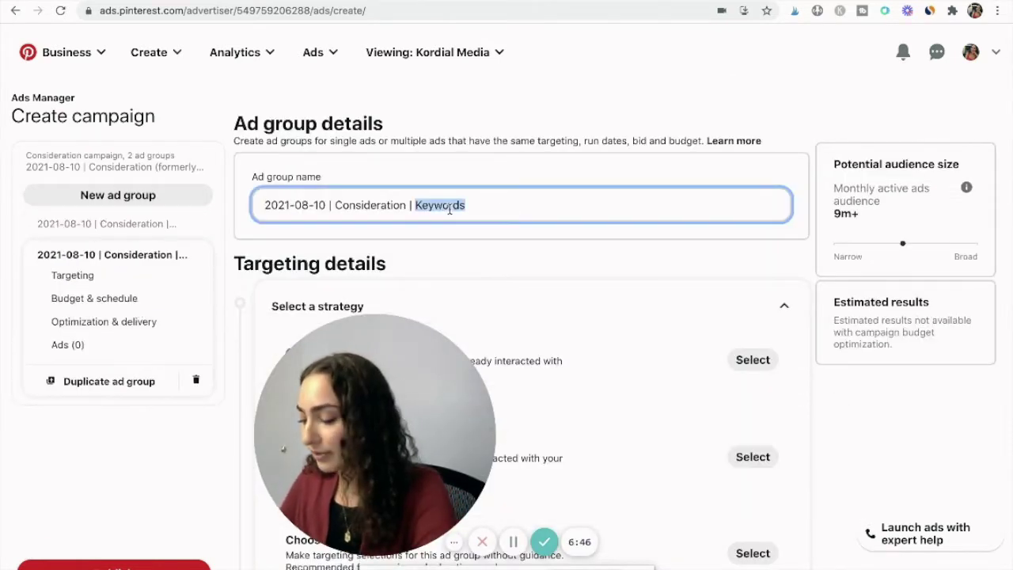
text(Interests)
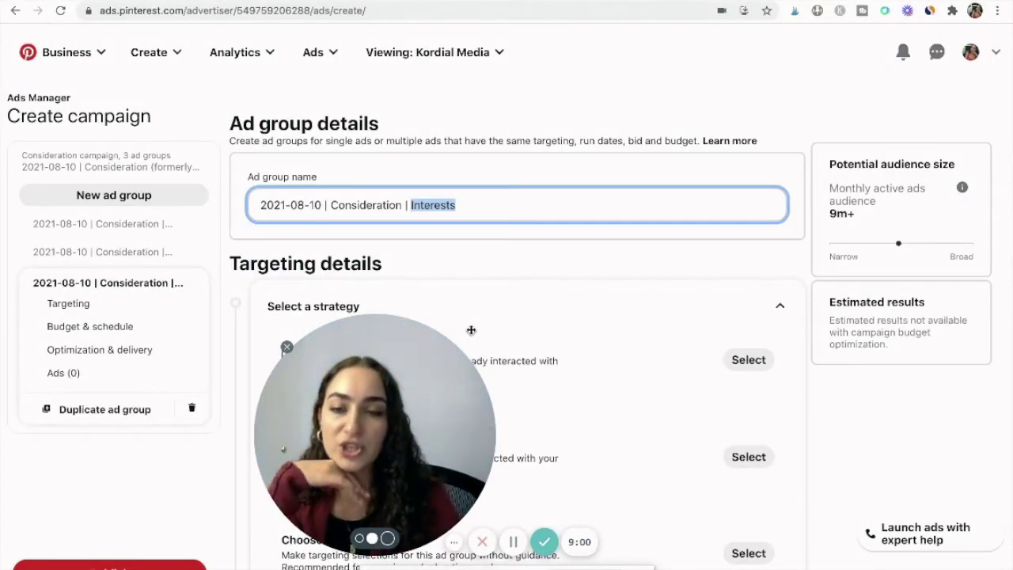
- Rename the third ad group as "2021-08-10 | Consideration | Audience"
key(BackSpace)
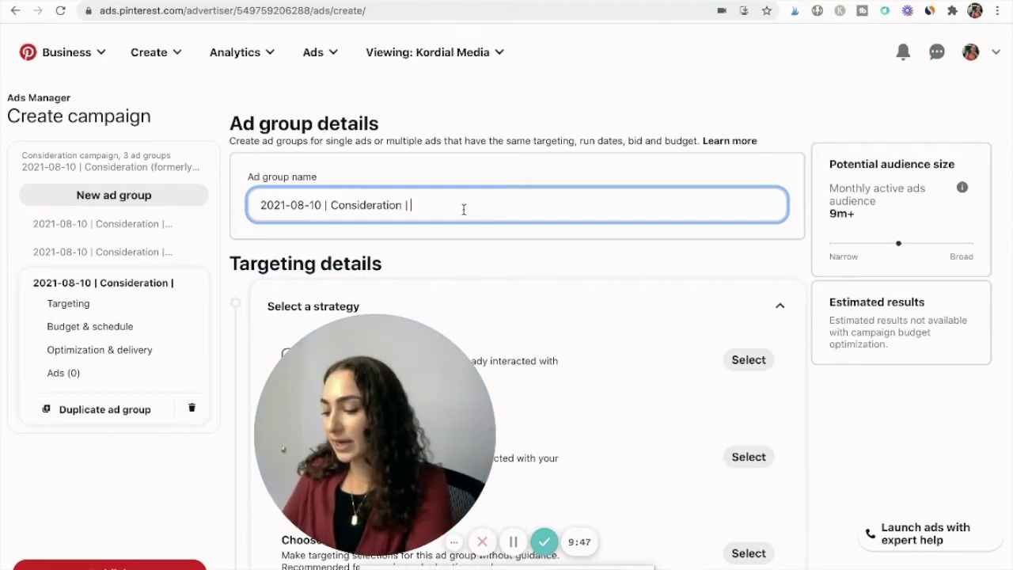
text(Audie)
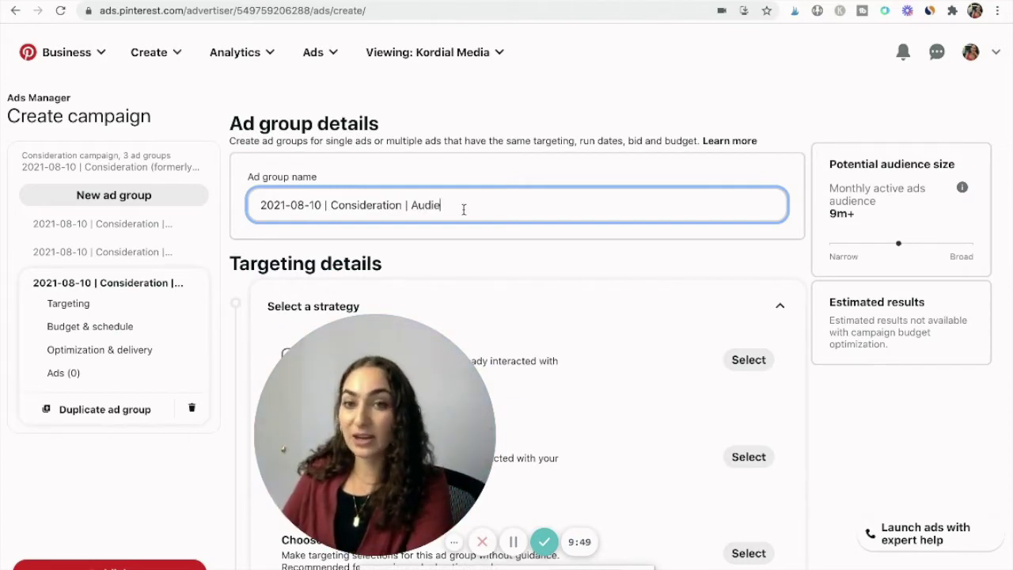
text(nce)
- Return to the Keywords ad group and select the "Choose your own" targeting strategy
click(100, 226)
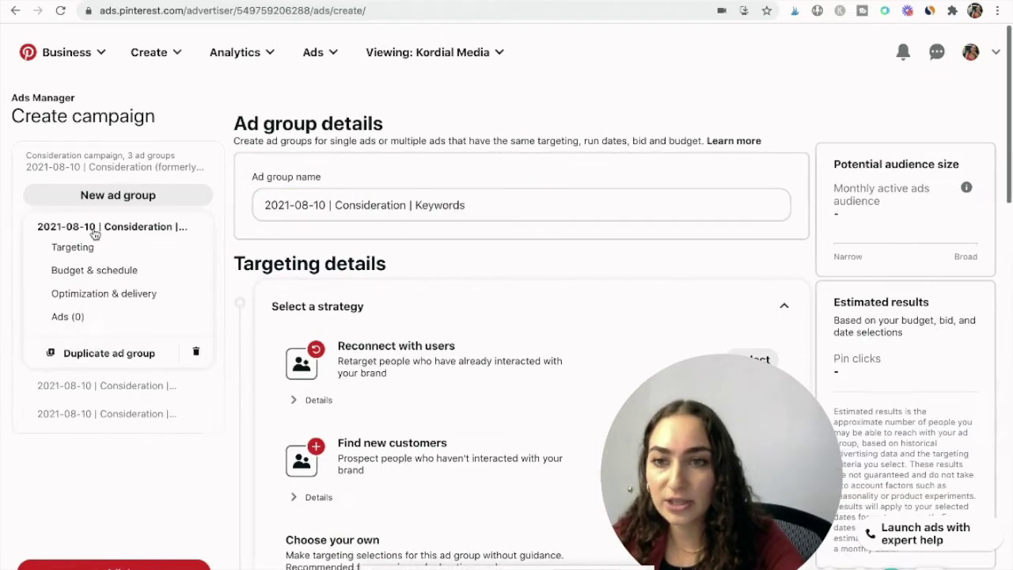
double_click(443, 207)
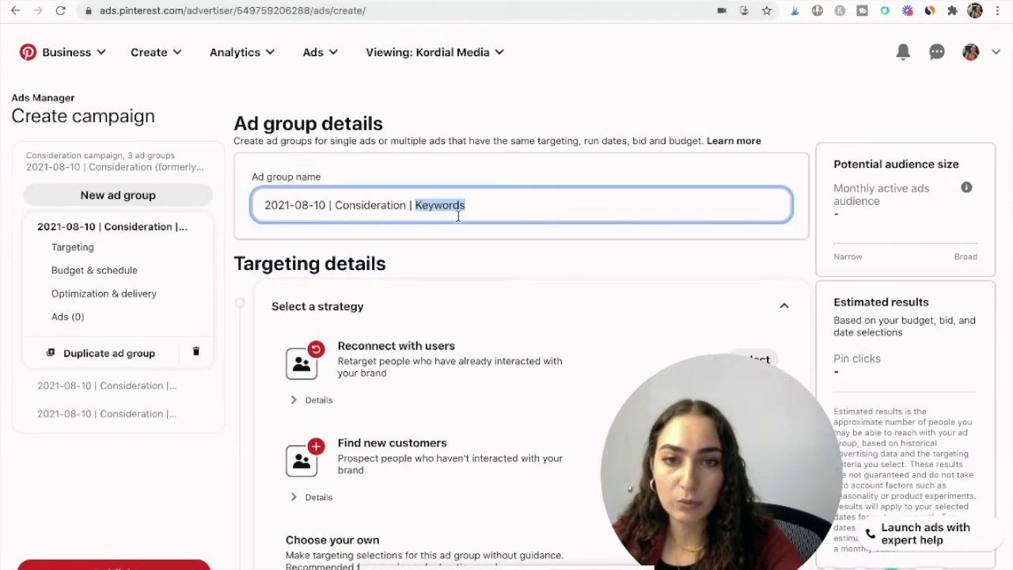
click(457, 215)
scroll(457, 215, down, 2)
scroll(458, 215, up, 2)
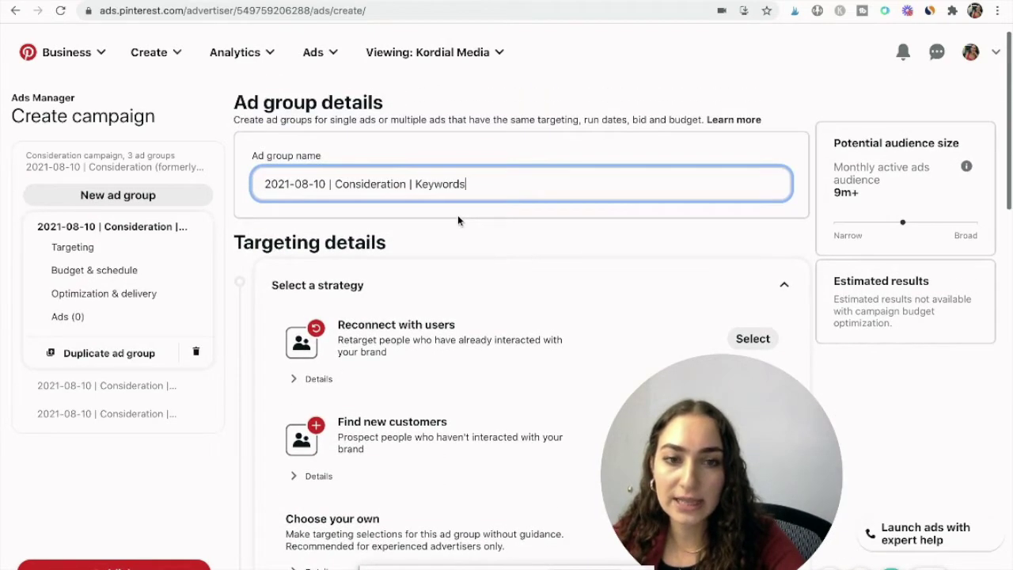
scroll(457, 215, down, 2)
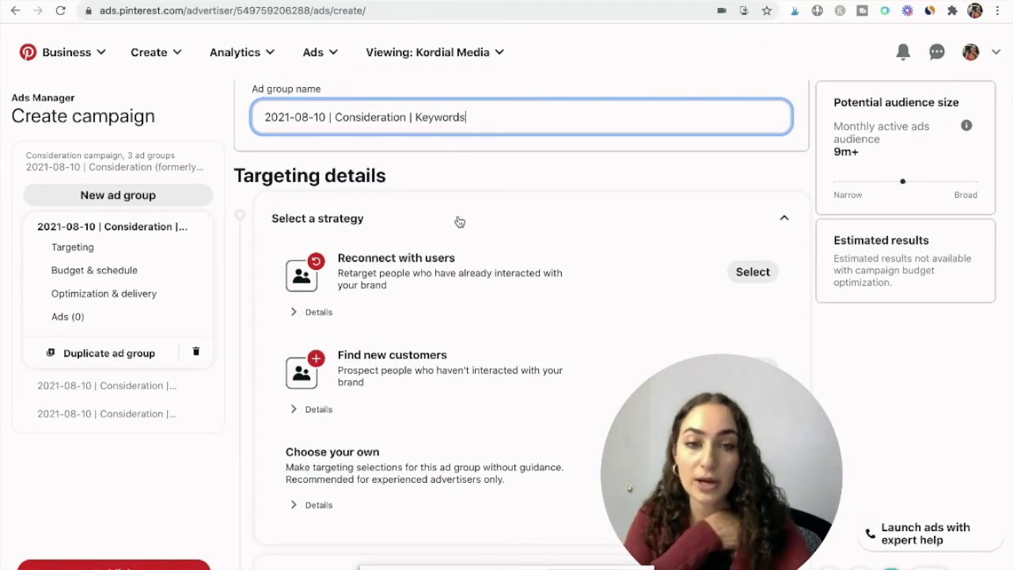
scroll(459, 221, down, 4)
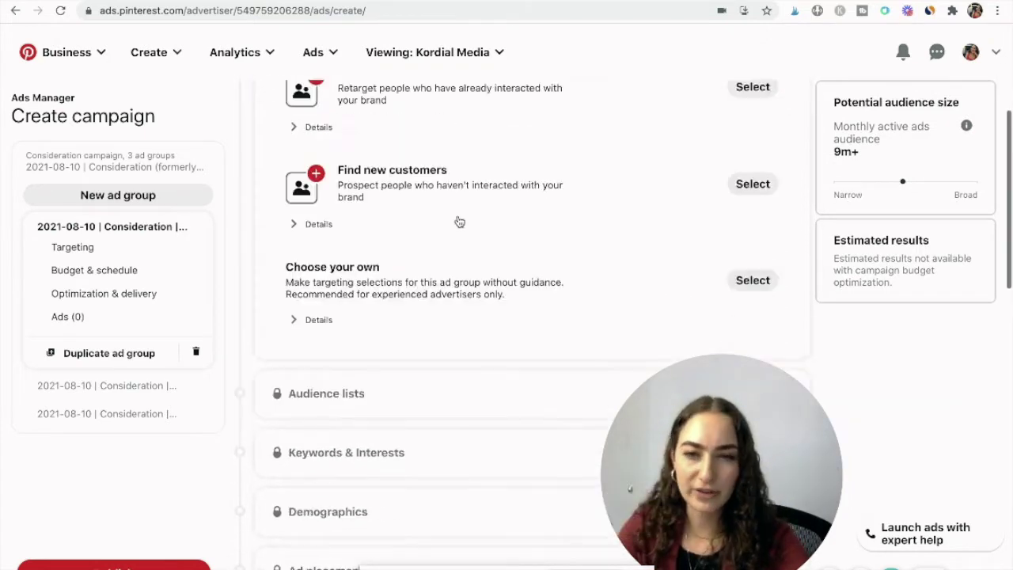
scroll(458, 220, up, 2)
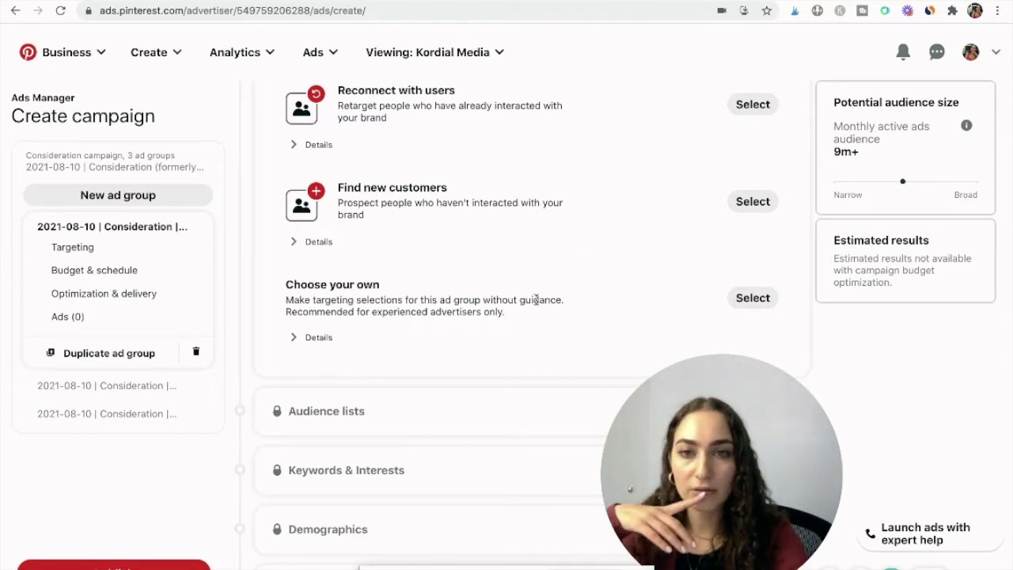
click(750, 298)
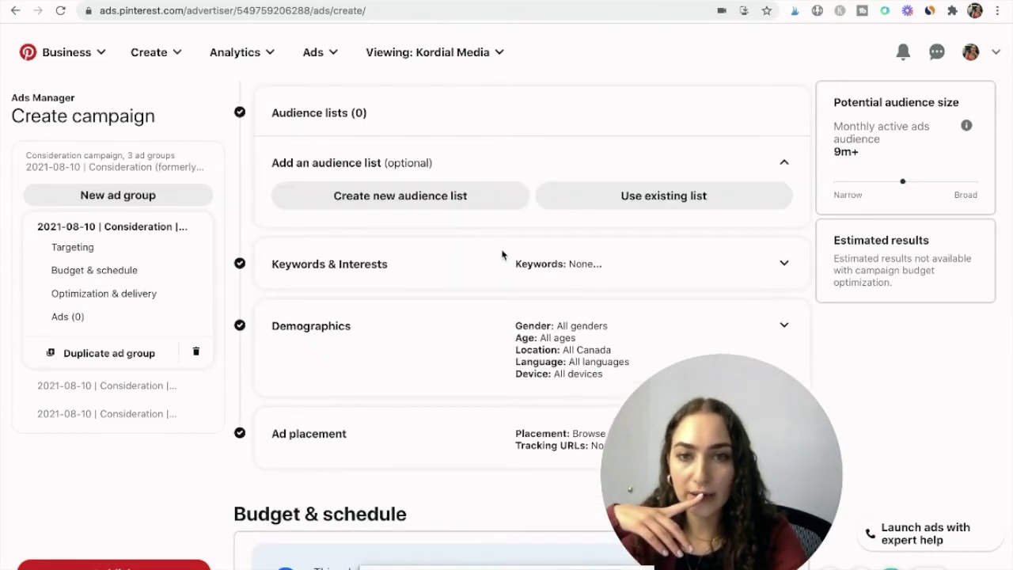
- Expand the Keywords & Interests targeting section and examine the expanded targeting option and the list of interests
click(653, 242)
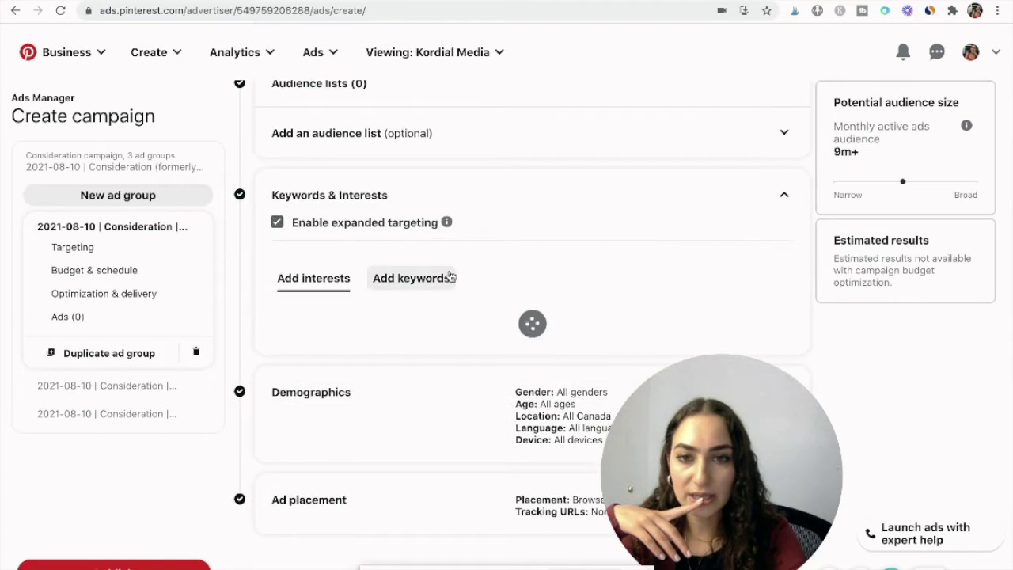
scroll(349, 214, down, 1)
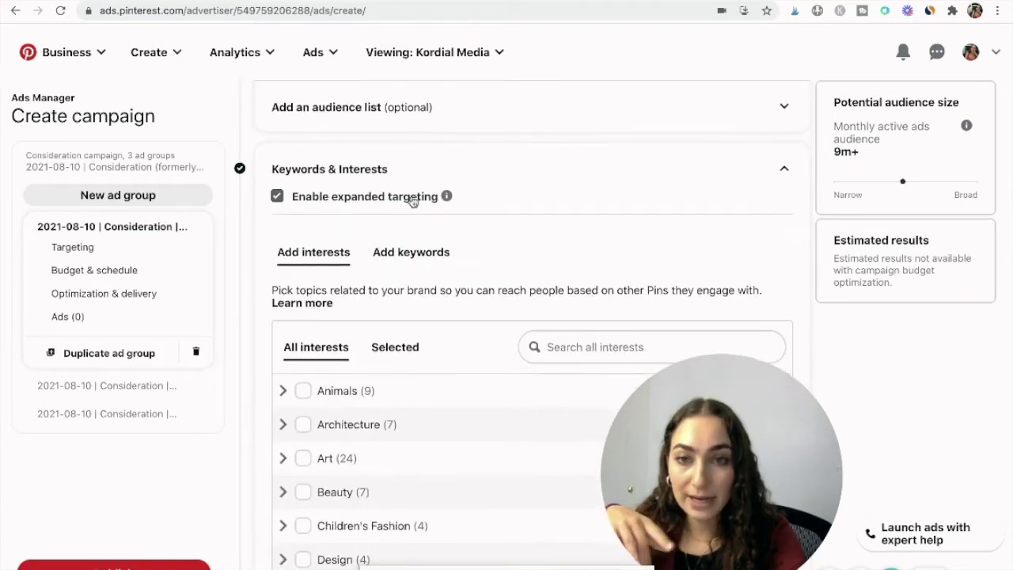
mouse_move(447, 196)
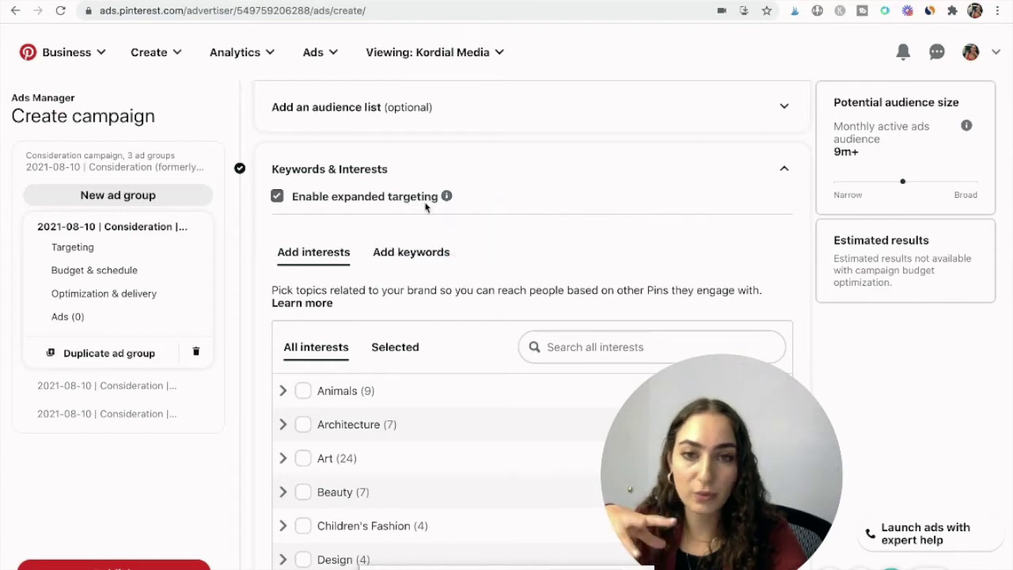
scroll(513, 188, down, 3)
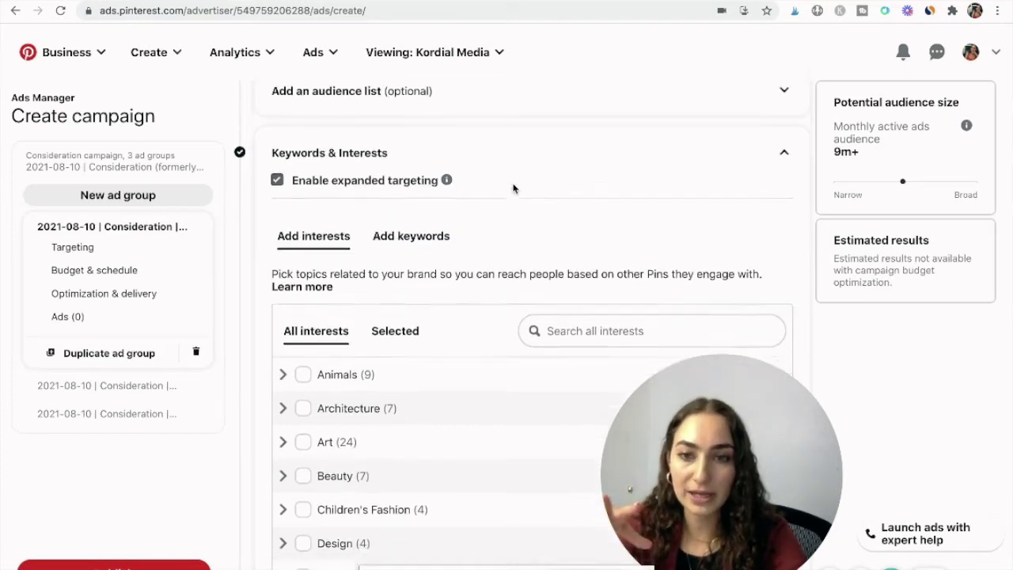
scroll(410, 355, down, 1)
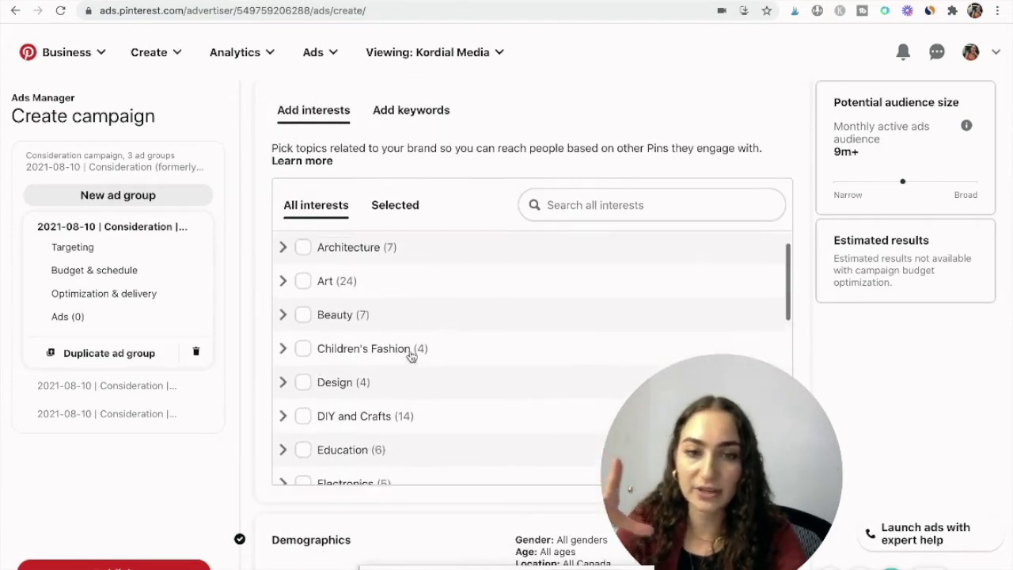
scroll(409, 356, up, 1)
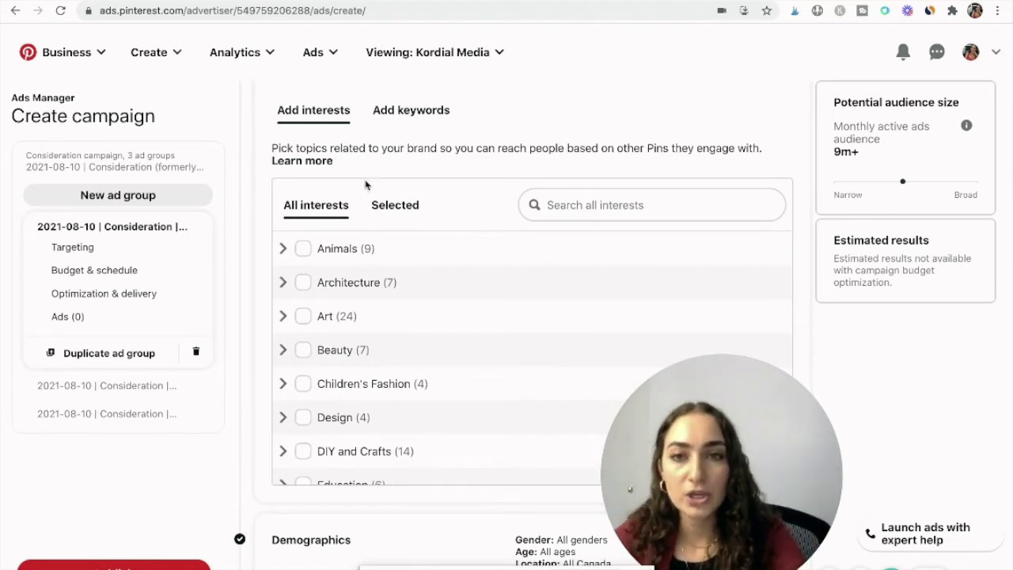
scroll(367, 124, up, 2)
scroll(336, 146, down, 1)
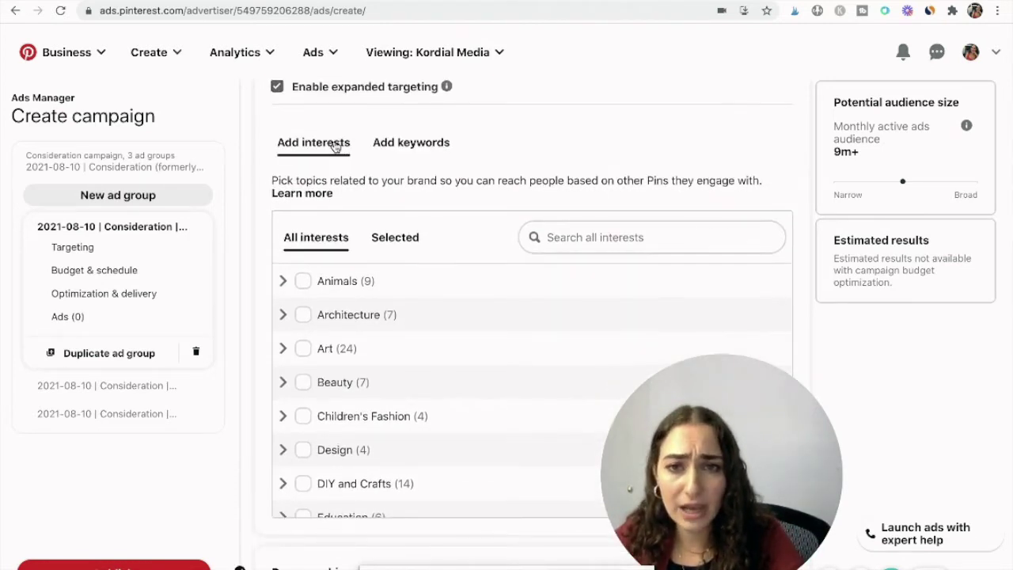
- Add the keywords "shoes", "sandals" and "slippers" to the ad group's keyword targeting, one per line
click(412, 142)
click(410, 268)
scroll(413, 221, up, 5)
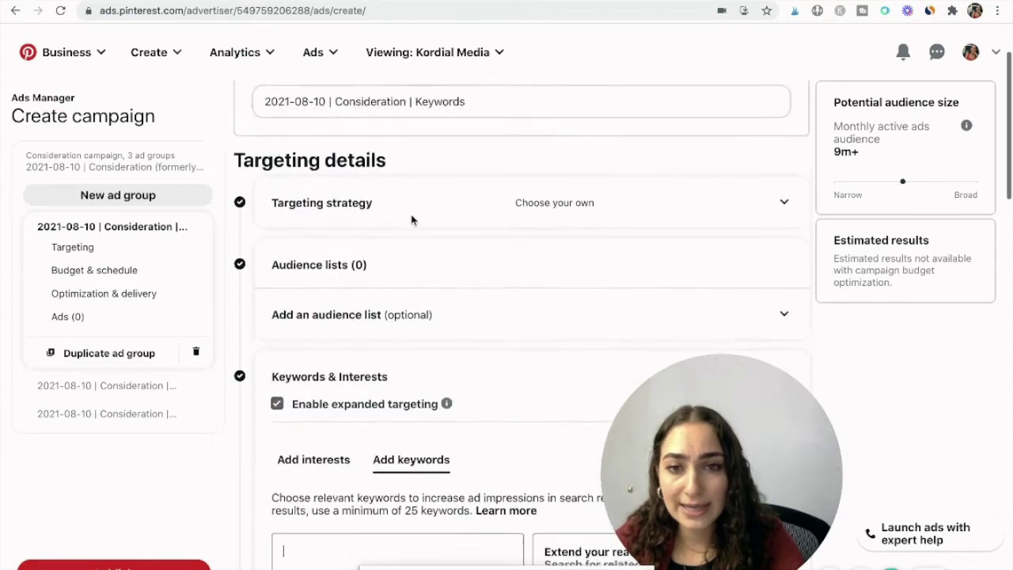
scroll(411, 219, down, 4)
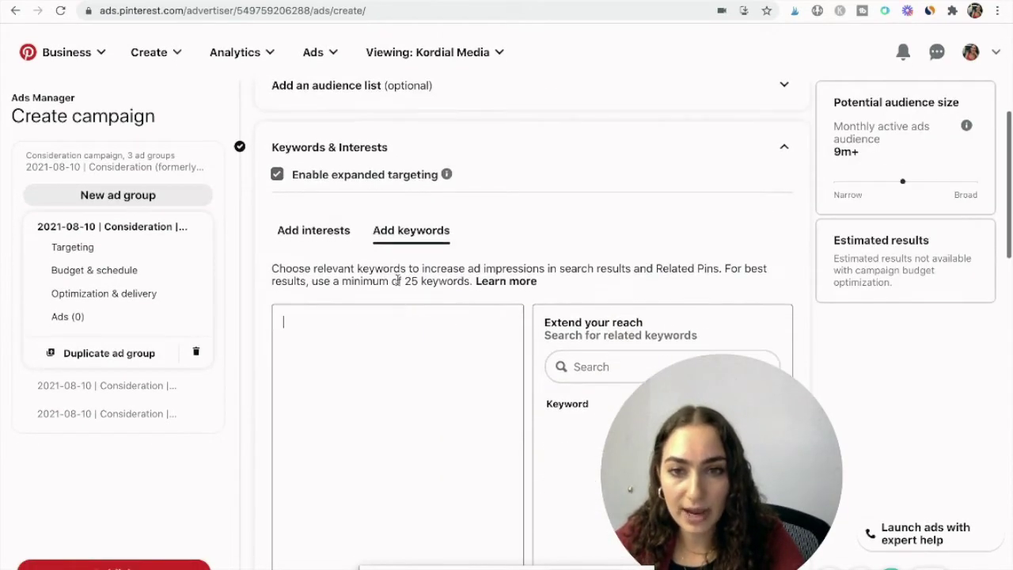
drag(404, 279, 426, 279)
scroll(424, 279, down, 1)
click(424, 278)
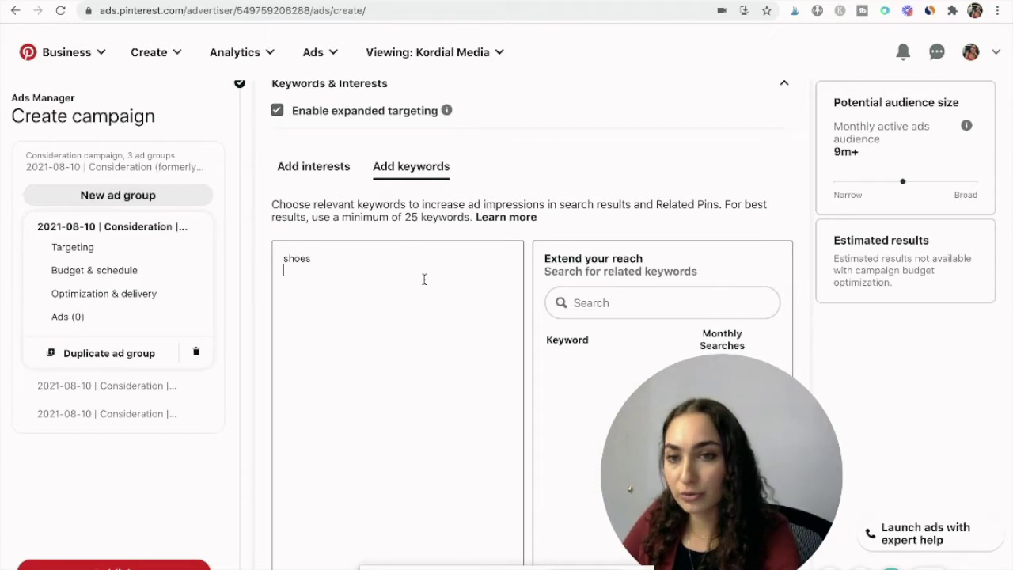
key(Return)
text(sandals)
key(Return)
text(s)
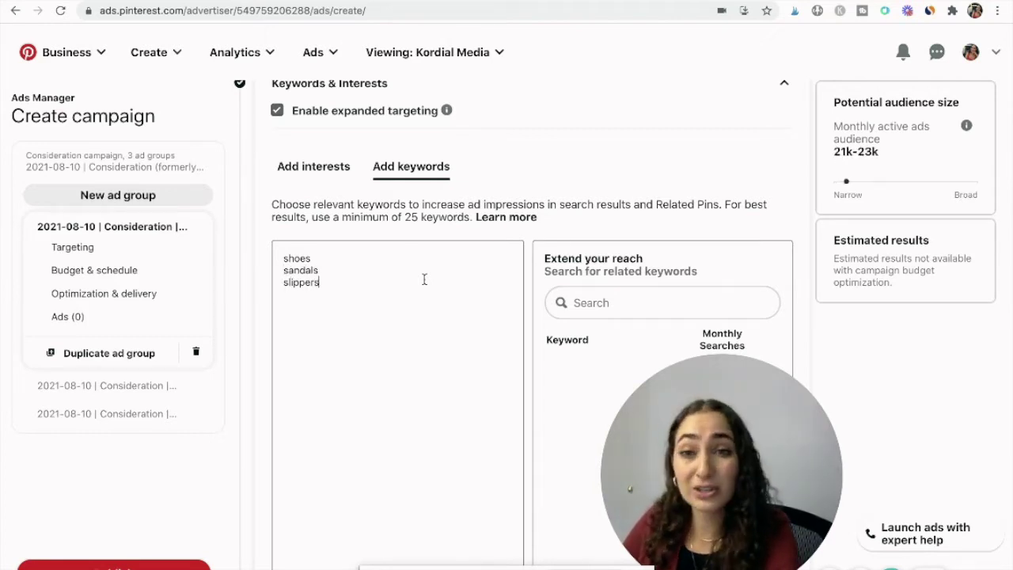
- Check the potential audience size for the entered keywords and the recommended minimum number of keywords
scroll(380, 362, down, 3)
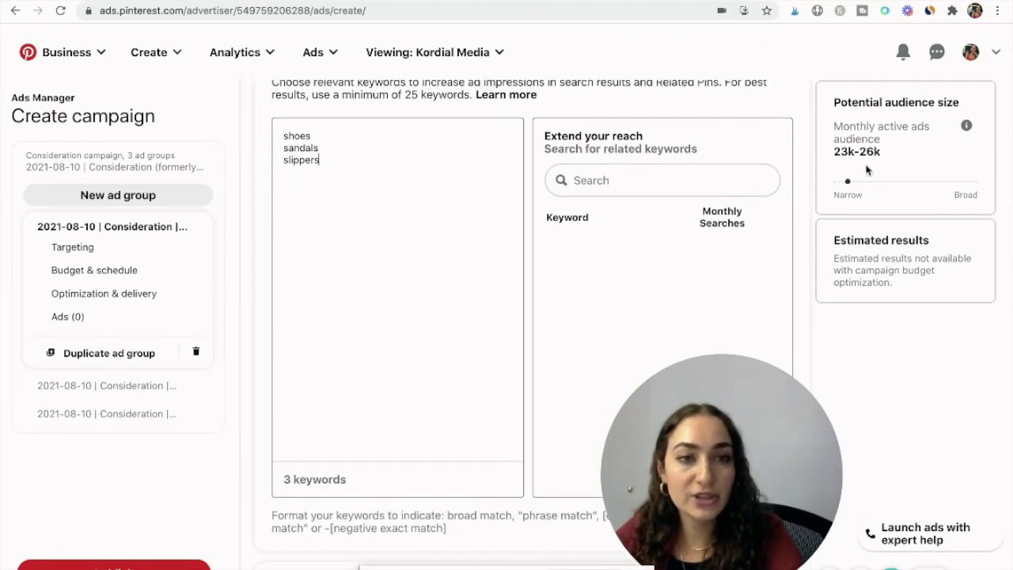
drag(836, 151, 887, 155)
click(890, 156)
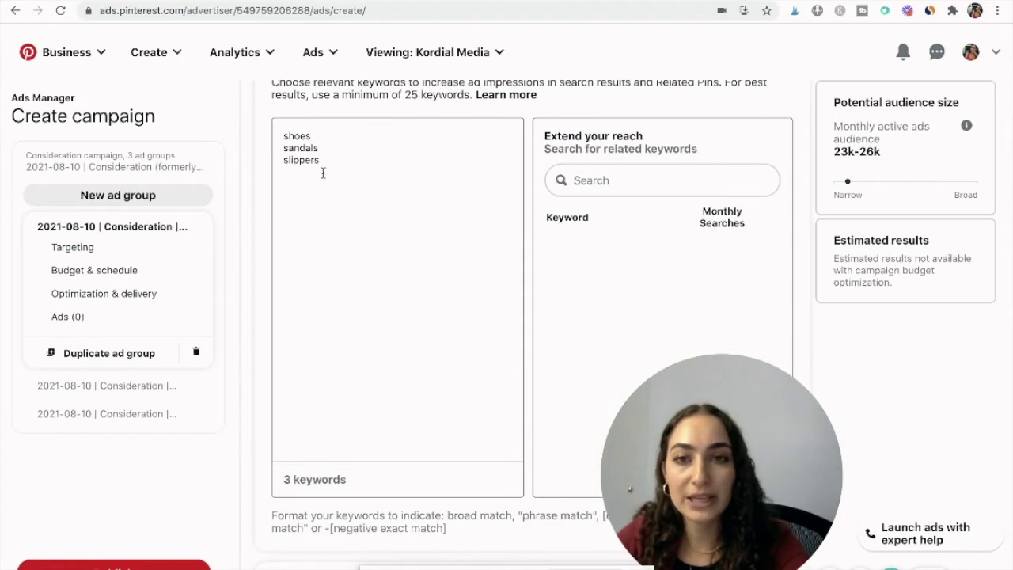
scroll(323, 172, up, 2)
drag(405, 164, 427, 166)
click(427, 167)
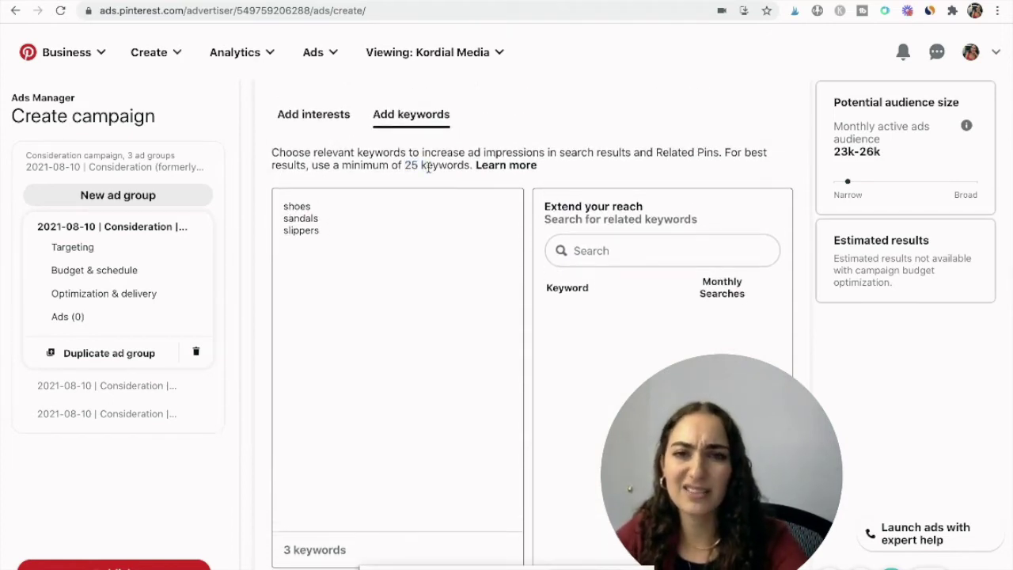
click(333, 283)
scroll(332, 285, up, 5)
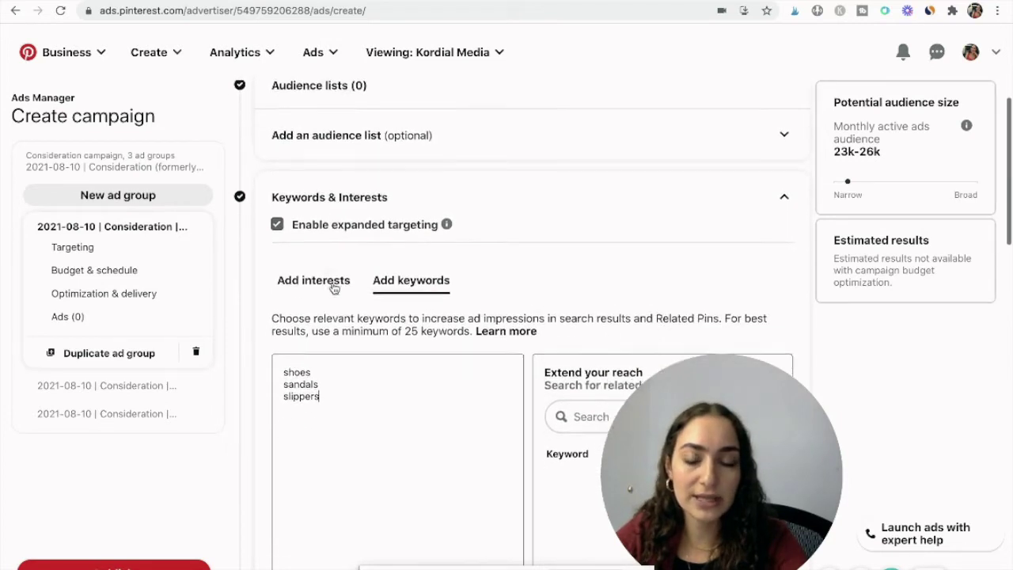
scroll(333, 288, down, 1)
scroll(333, 285, down, 2)
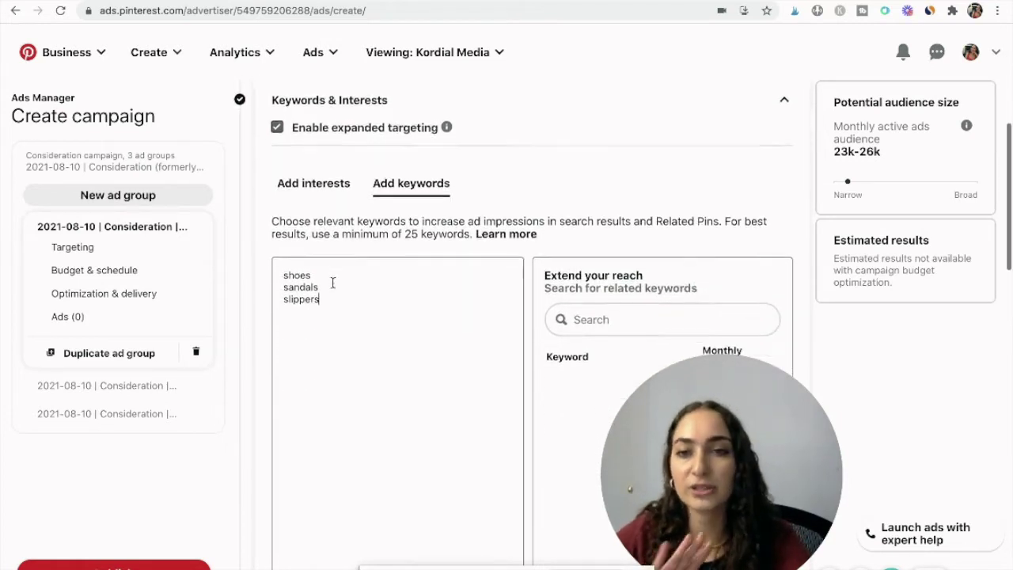
scroll(332, 283, down, 1)
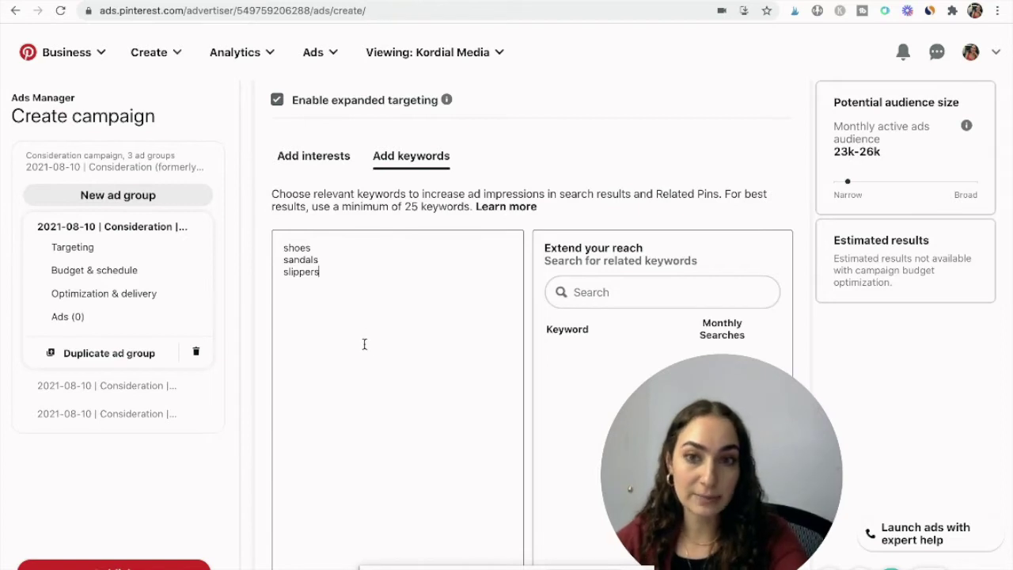
scroll(364, 344, down, 1)
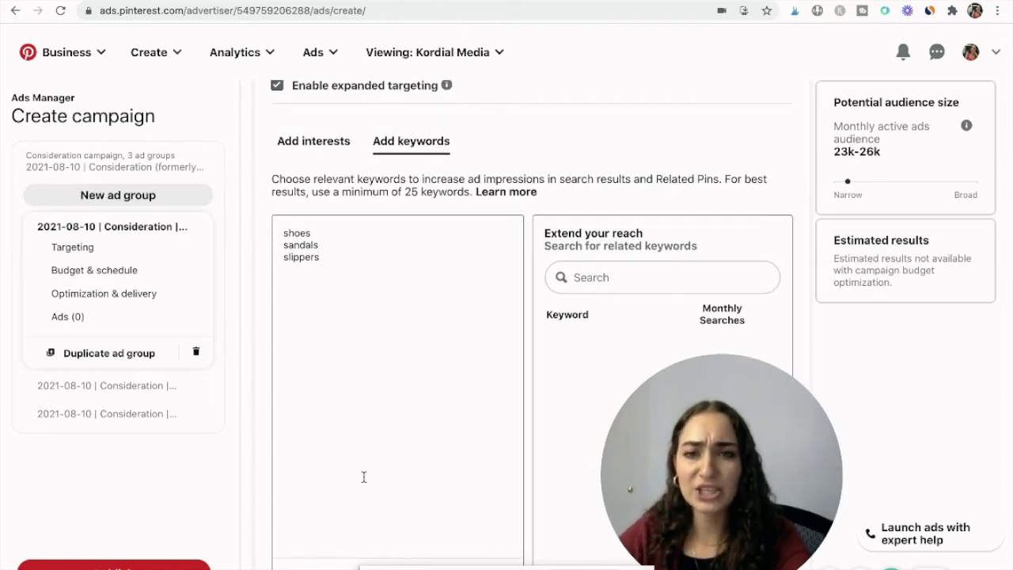
- Expand the Demographics section and review the gender, age, location, language and device options
scroll(364, 476, down, 5)
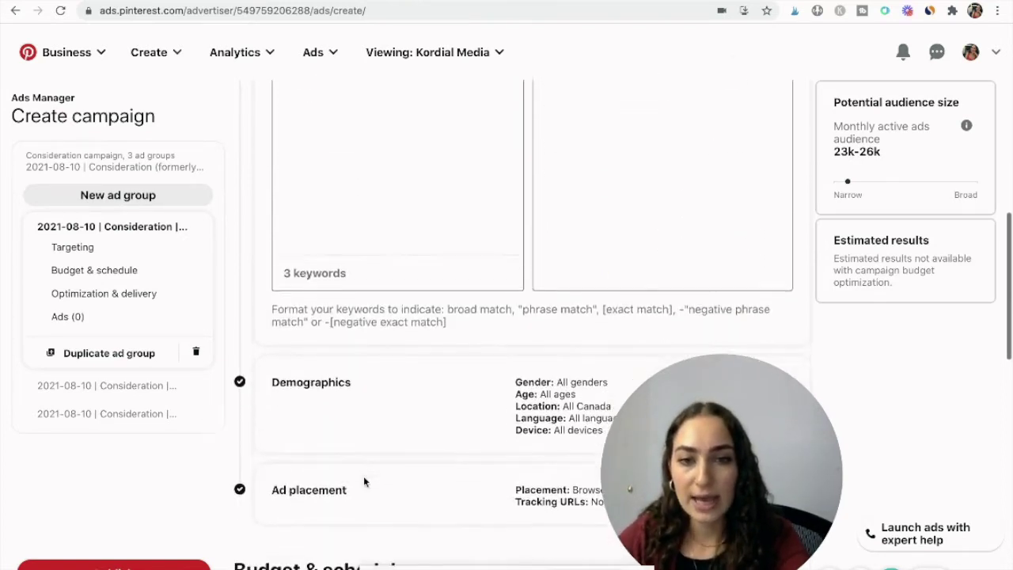
scroll(364, 481, down, 3)
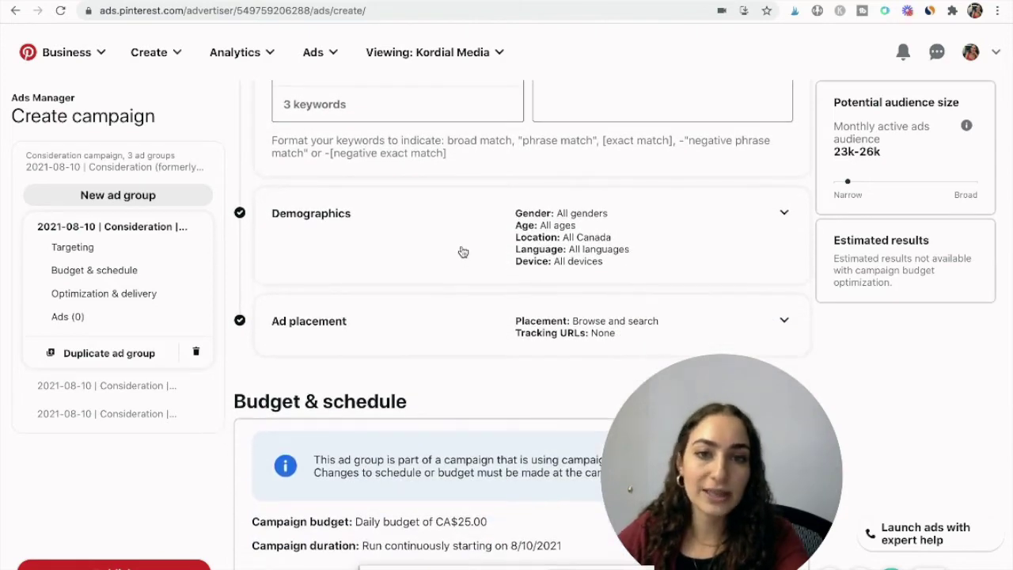
scroll(463, 252, down, 6)
scroll(446, 309, up, 9)
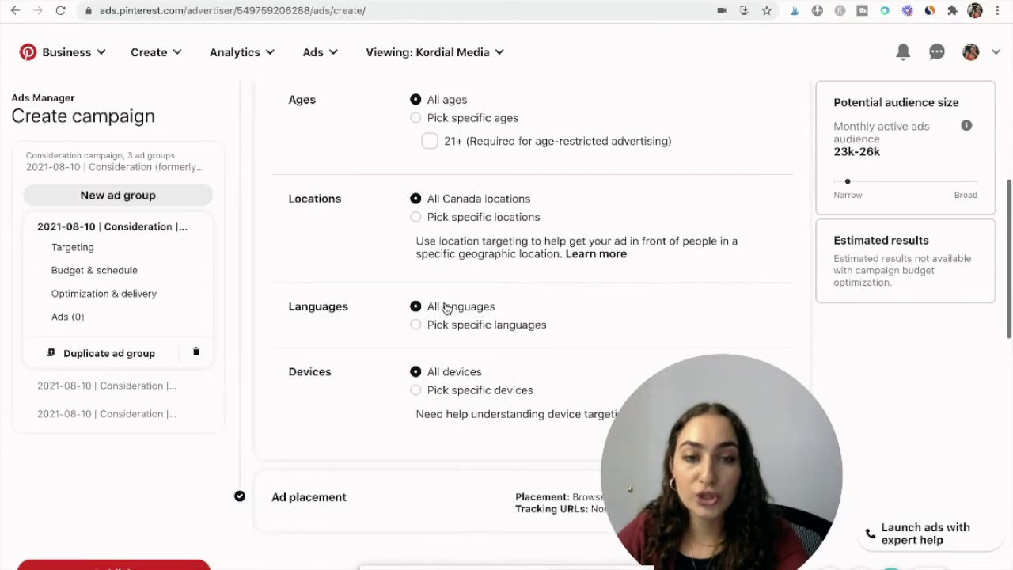
scroll(445, 307, up, 1)
scroll(448, 297, up, 1)
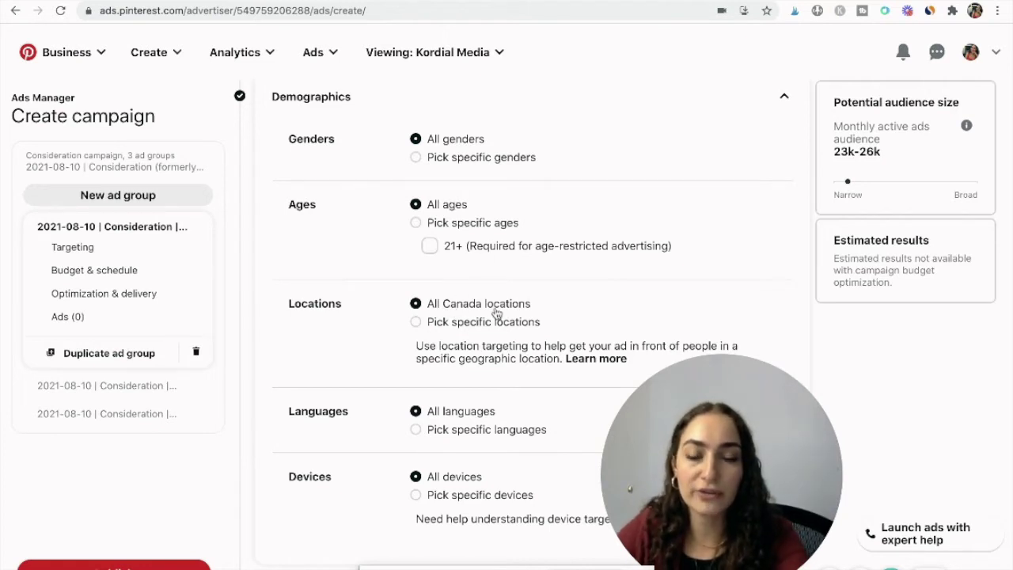
scroll(479, 309, down, 3)
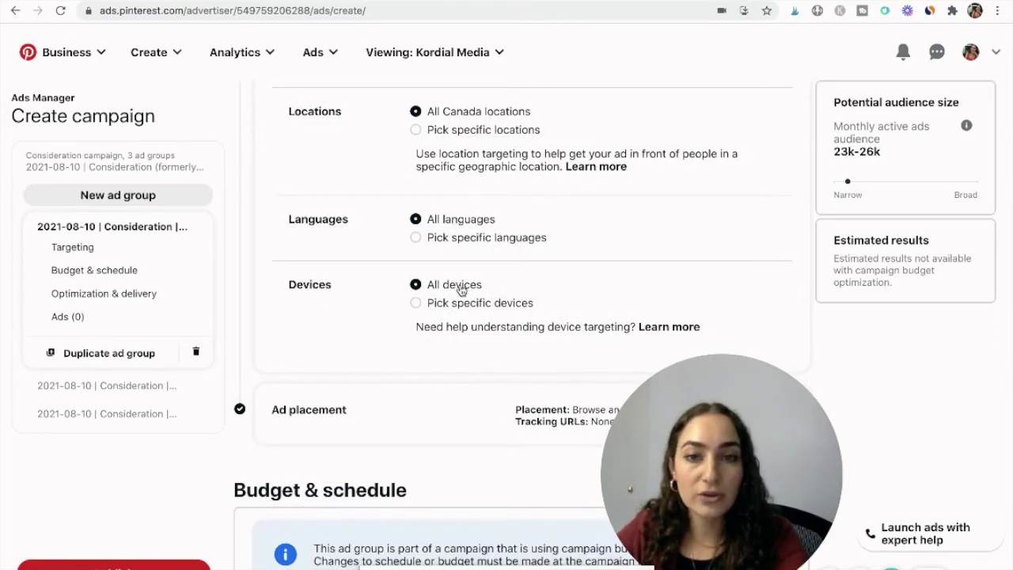
scroll(459, 286, down, 1)
scroll(455, 280, down, 2)
scroll(455, 279, up, 2)
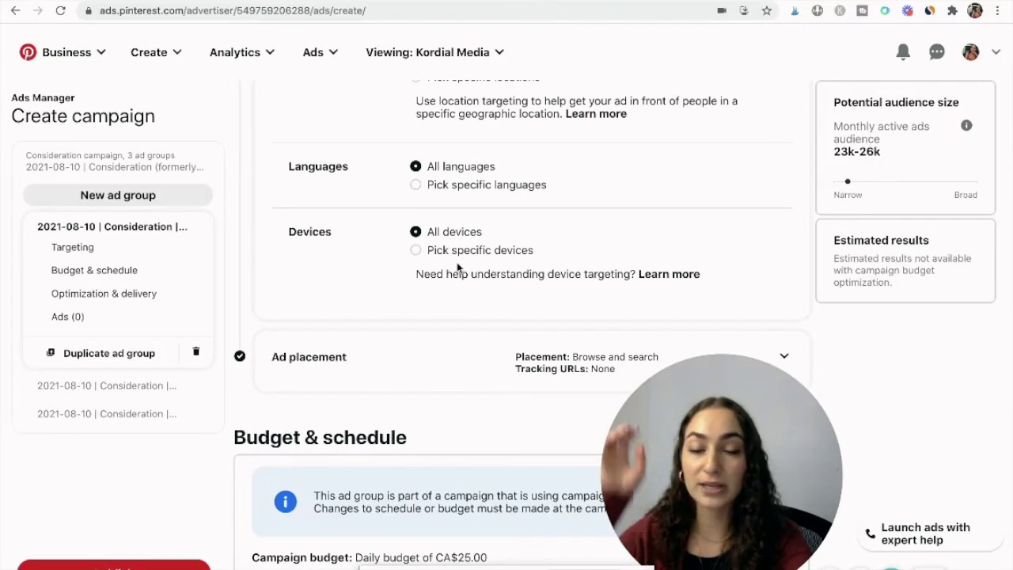
scroll(457, 253, up, 2)
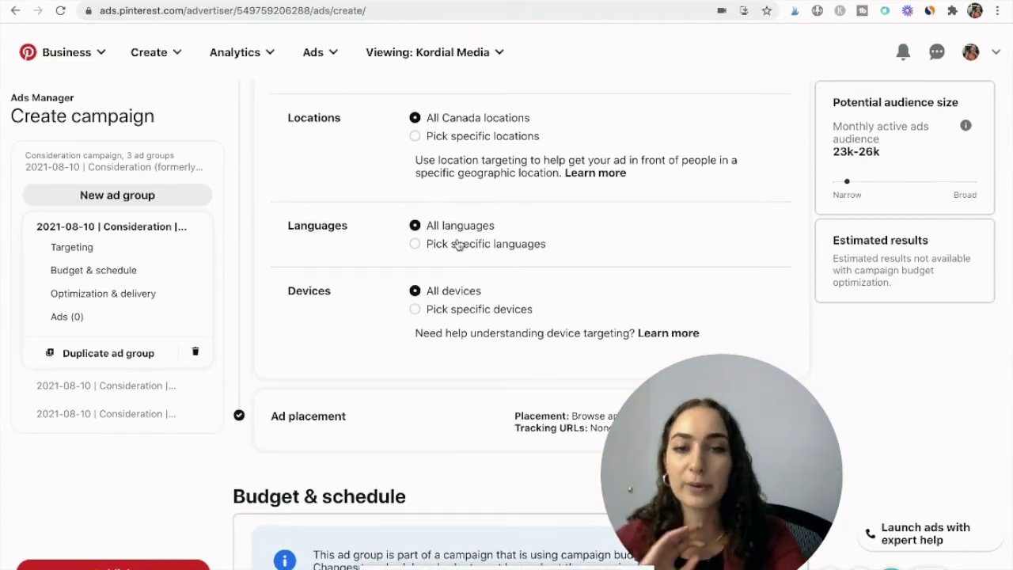
scroll(457, 246, up, 5)
- Try limiting the targeted ages to 50-54, 55-64 and 65+, and restore targeting to all ages
click(445, 246)
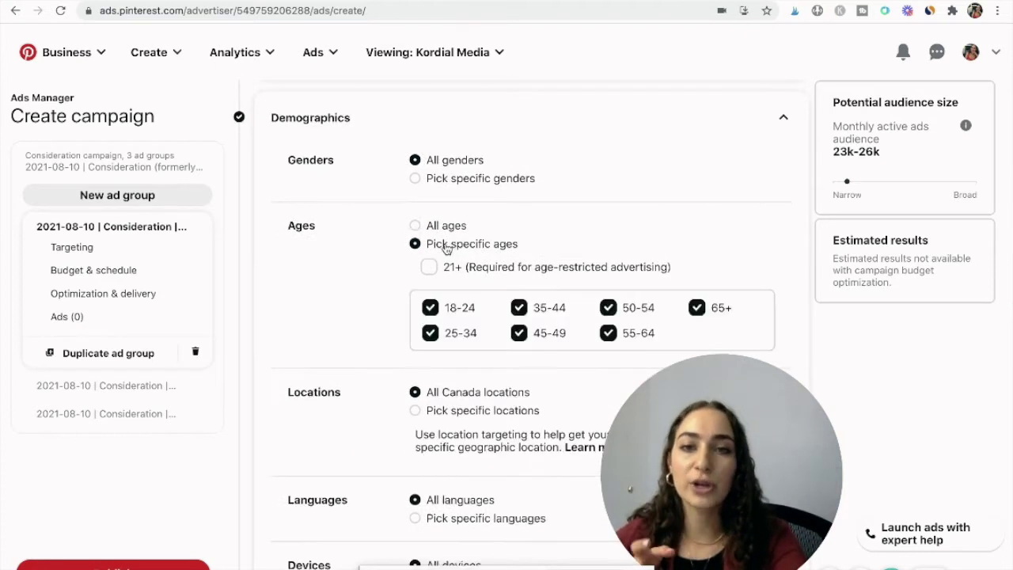
click(437, 308)
click(434, 333)
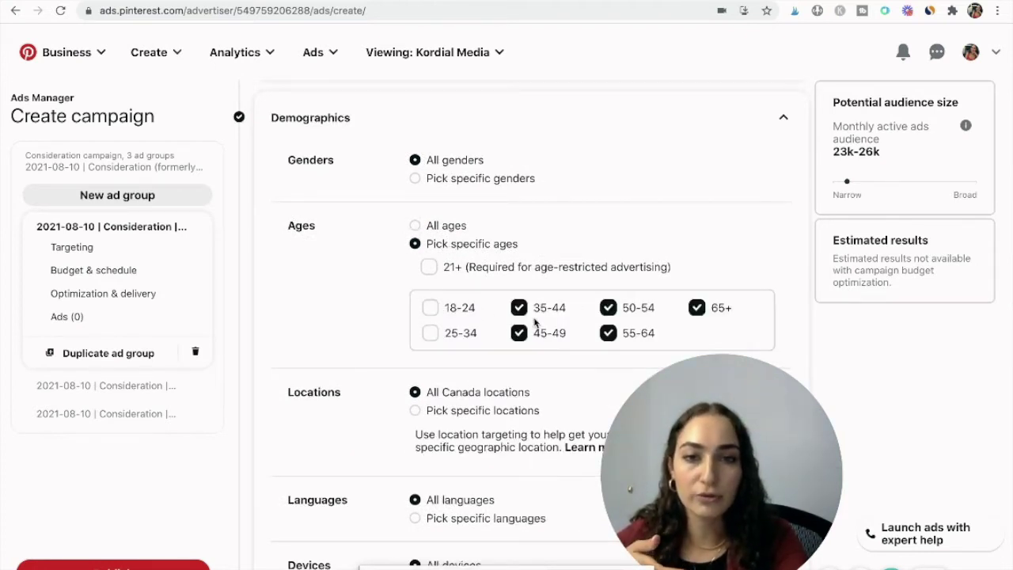
click(522, 310)
click(526, 338)
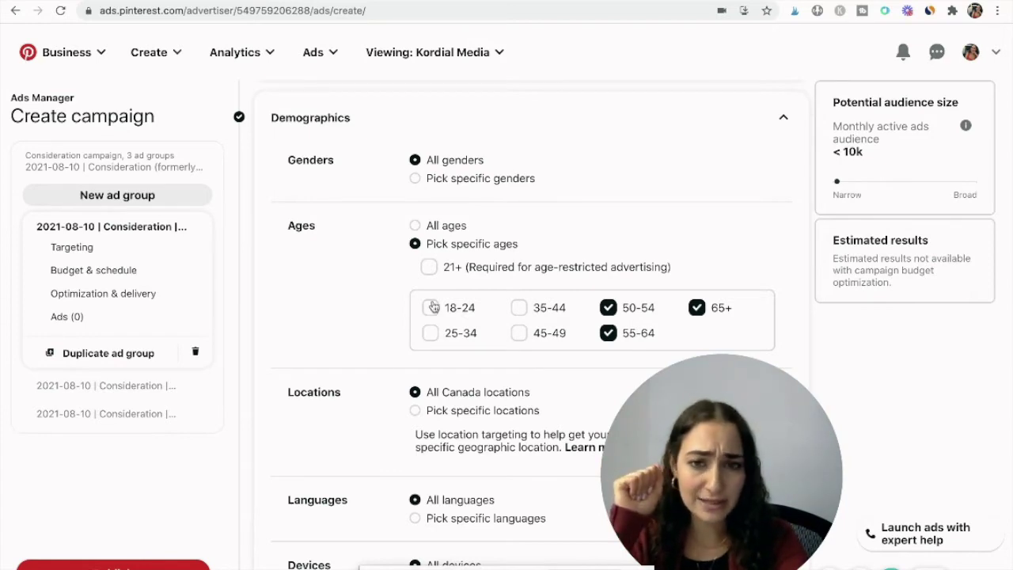
click(415, 225)
- Expand the Ad placement section and review the All, Browse and Search placement options
scroll(417, 328, down, 5)
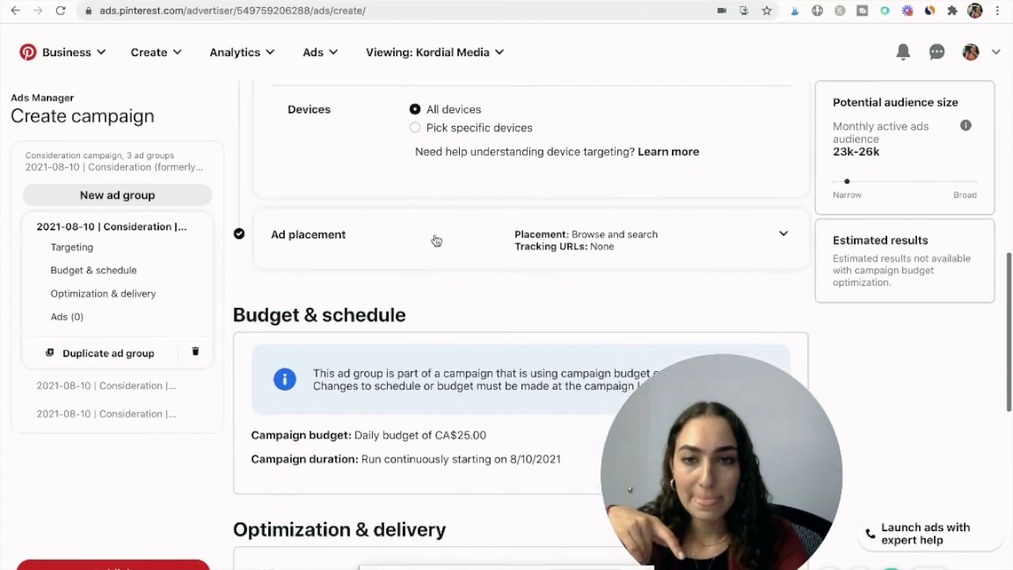
click(690, 242)
scroll(689, 242, down, 5)
scroll(622, 255, up, 2)
scroll(622, 255, up, 2)
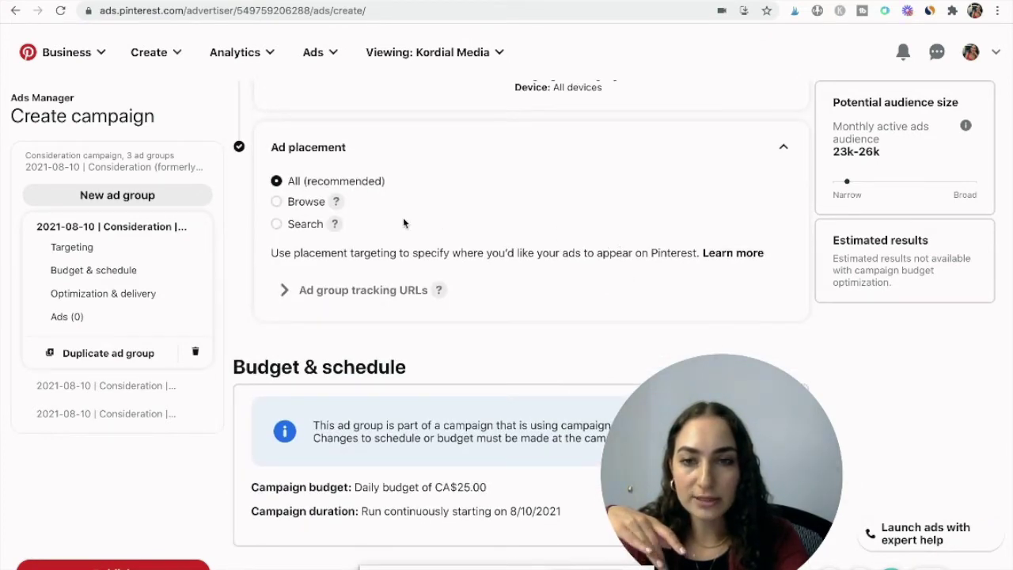
scroll(404, 224, down, 2)
click(308, 177)
- Review the bidding options under Optimization & delivery and the Pins eligible for the ad group
scroll(305, 181, down, 6)
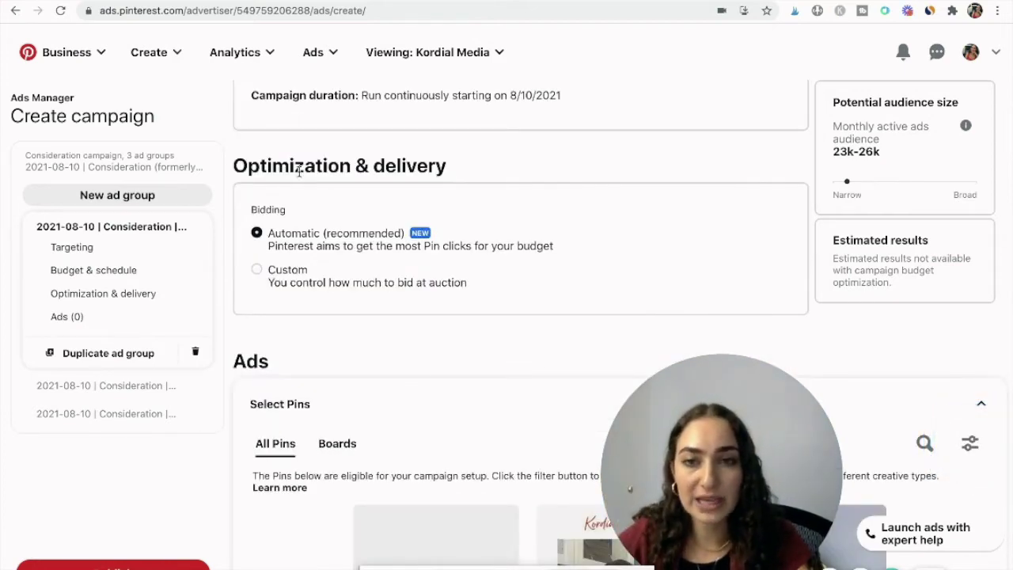
scroll(332, 308, down, 1)
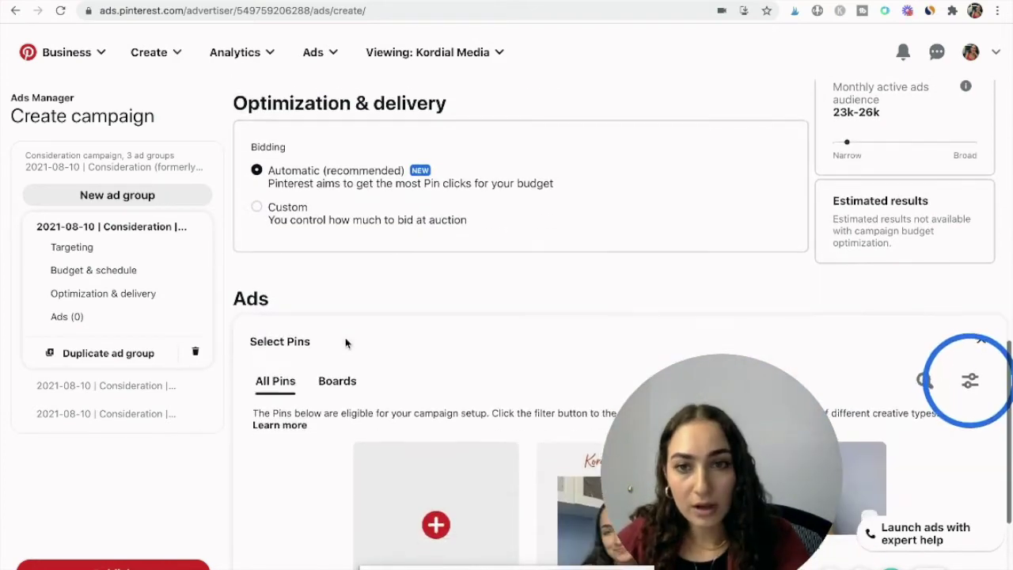
scroll(345, 342, up, 1)
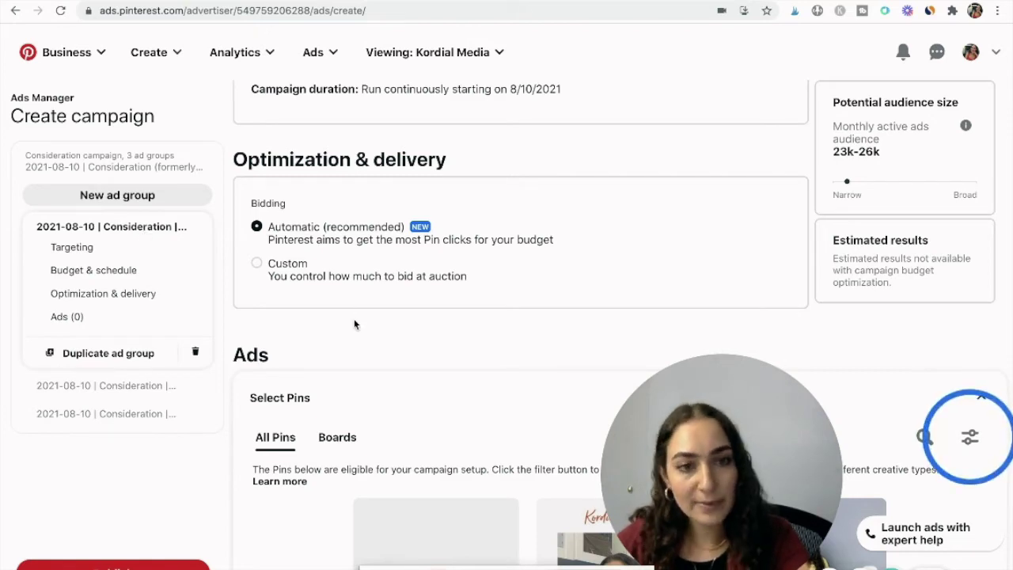
scroll(354, 324, down, 3)
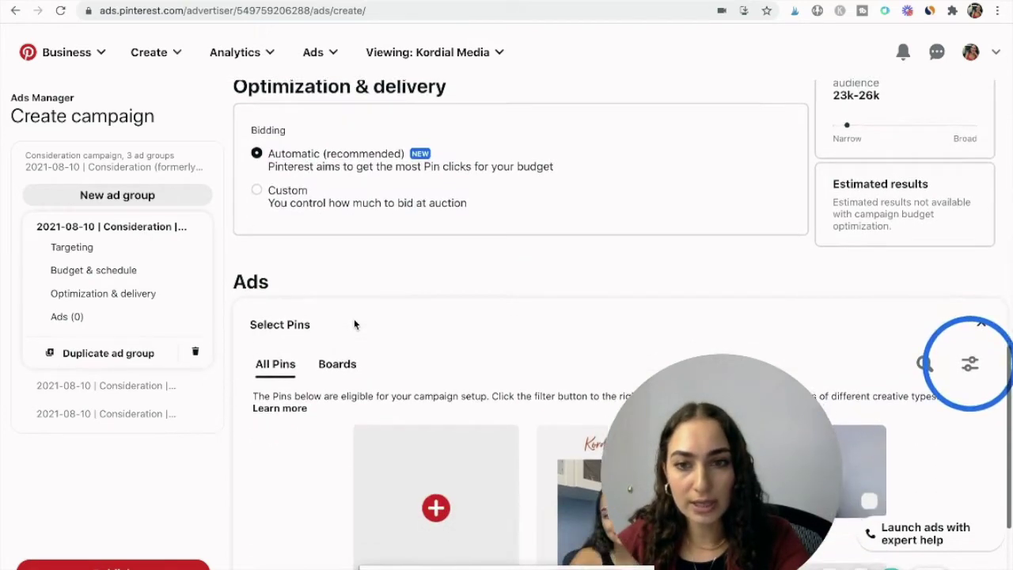
scroll(395, 300, down, 1)
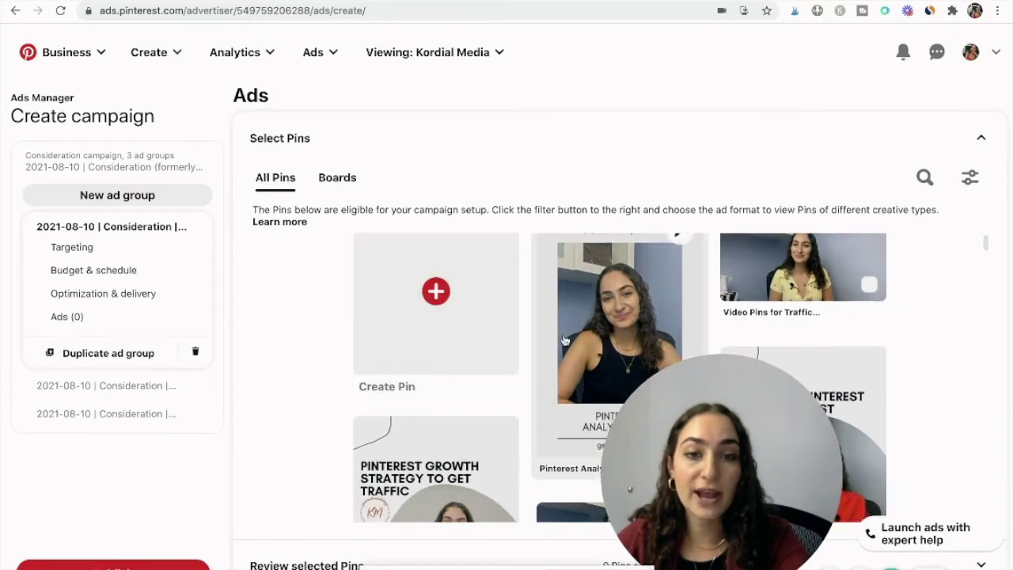
- Select the Pinterest Analytics Tips, Pinterest Growth Strategy and Must-Have Pinterest Tools to Boost Traffic image Pins as the first ad group's ads
scroll(564, 340, down, 2)
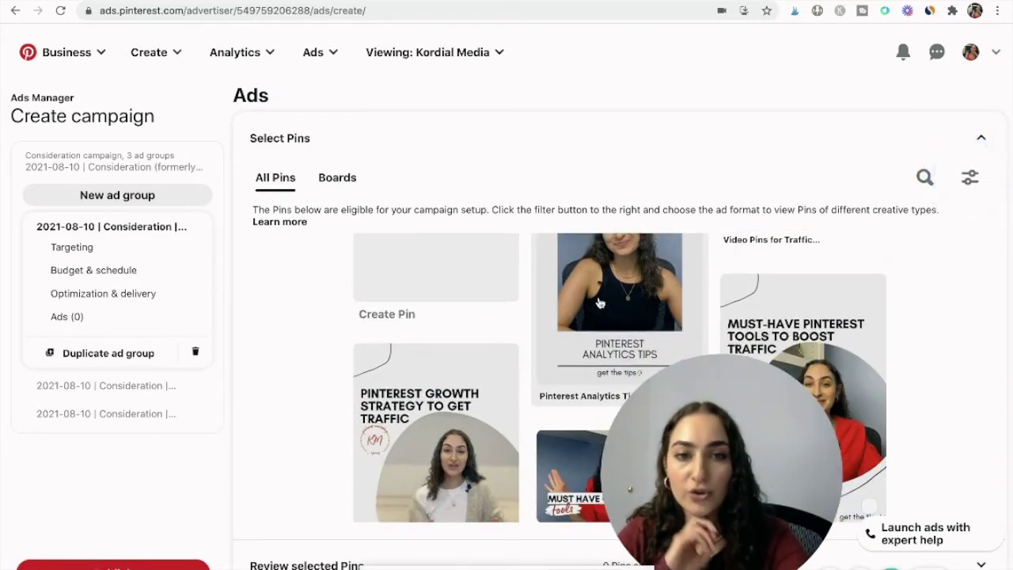
scroll(600, 303, up, 3)
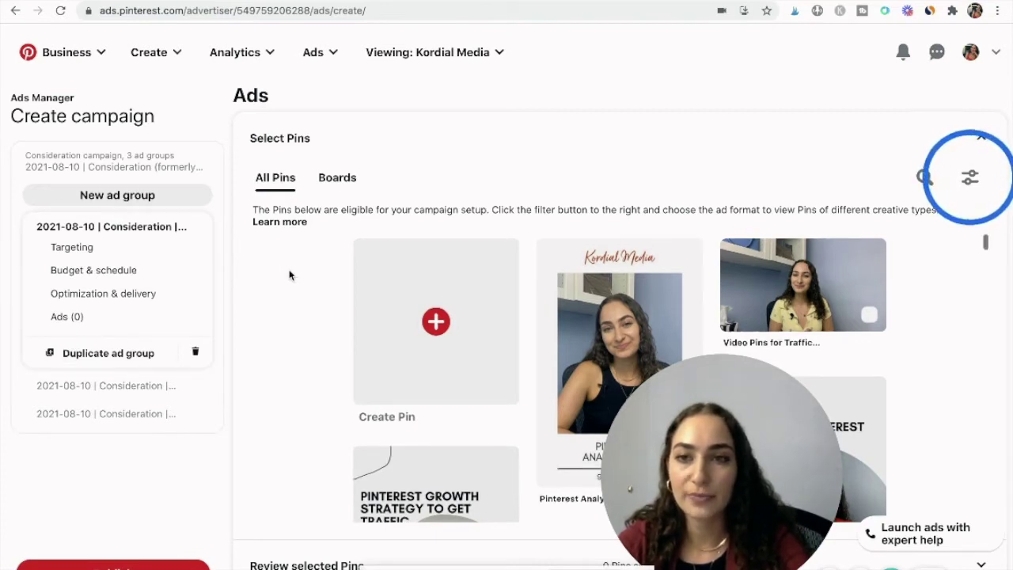
click(614, 296)
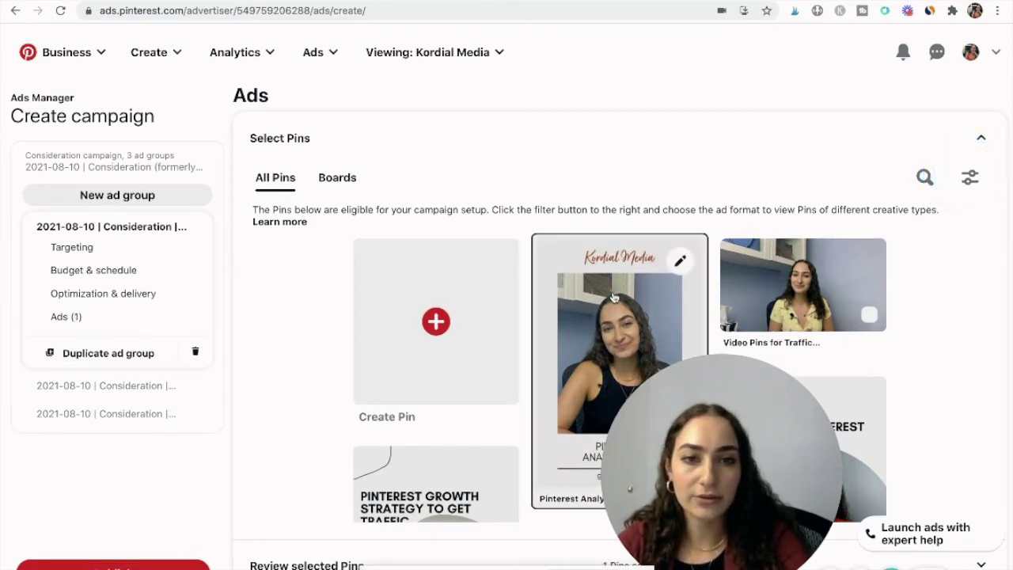
scroll(491, 356, down, 3)
click(435, 372)
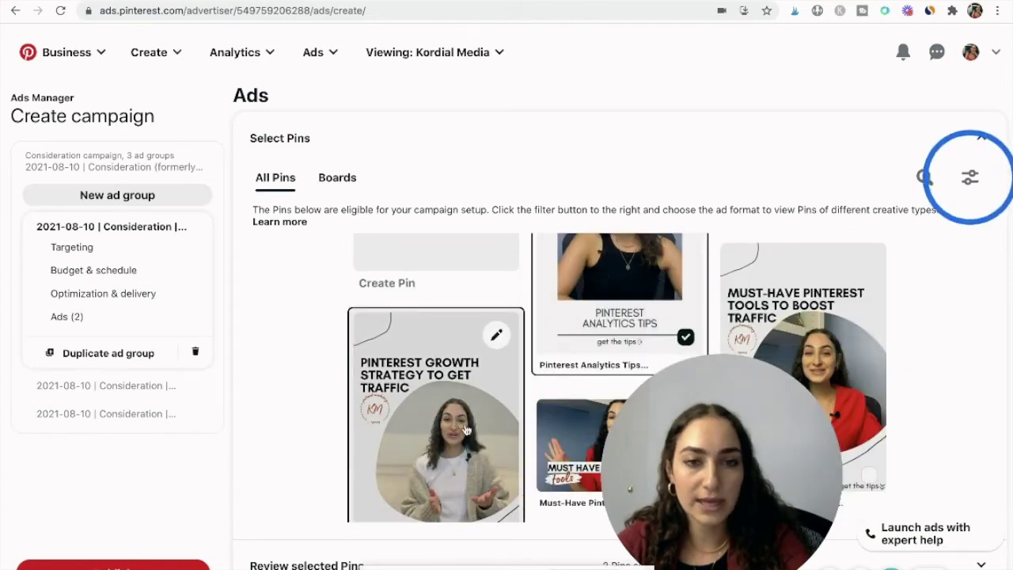
scroll(856, 301, down, 1)
click(856, 300)
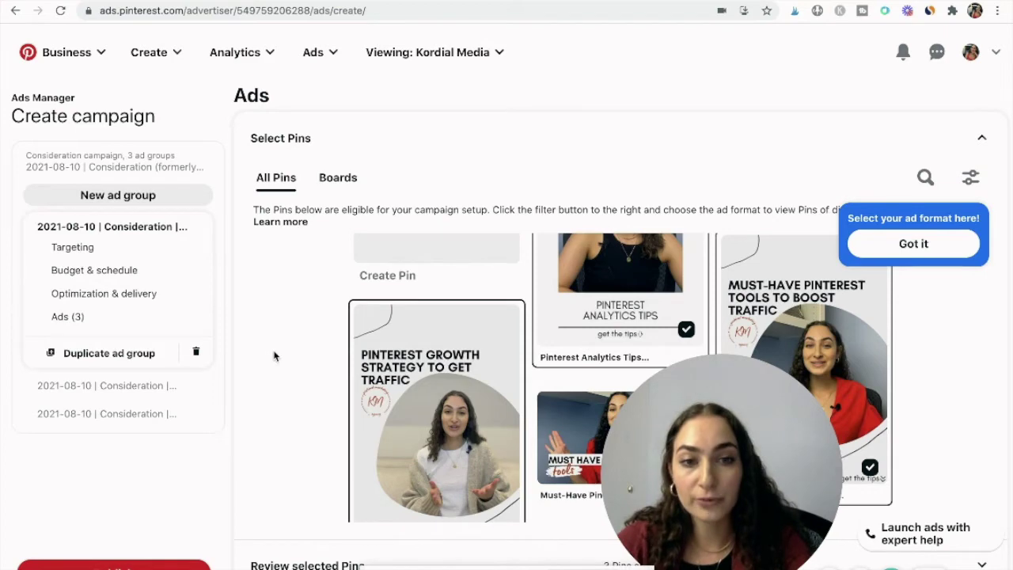
- Open the Interests ad group and set its targeting strategy to Choose your own
click(136, 390)
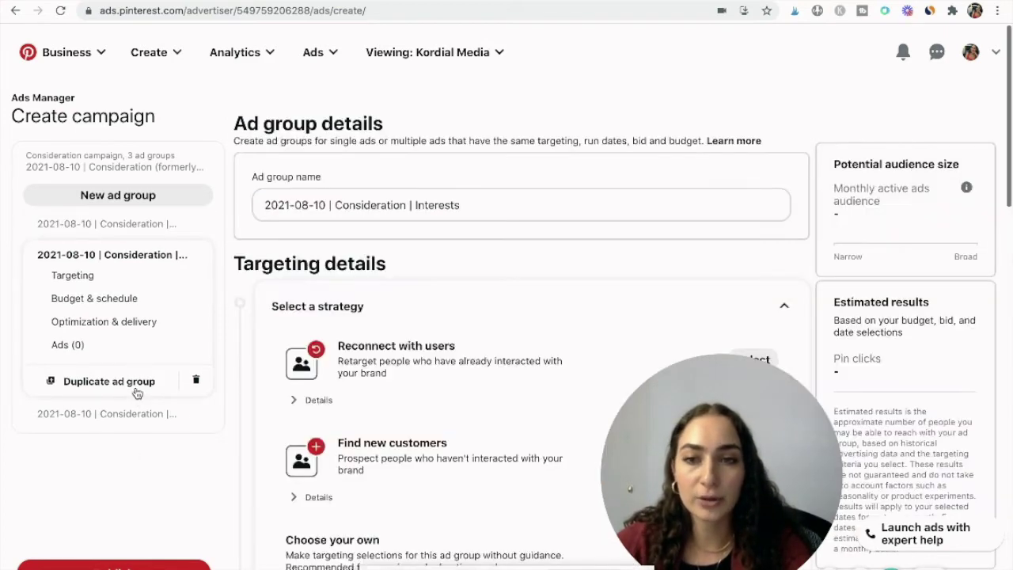
scroll(427, 300, down, 3)
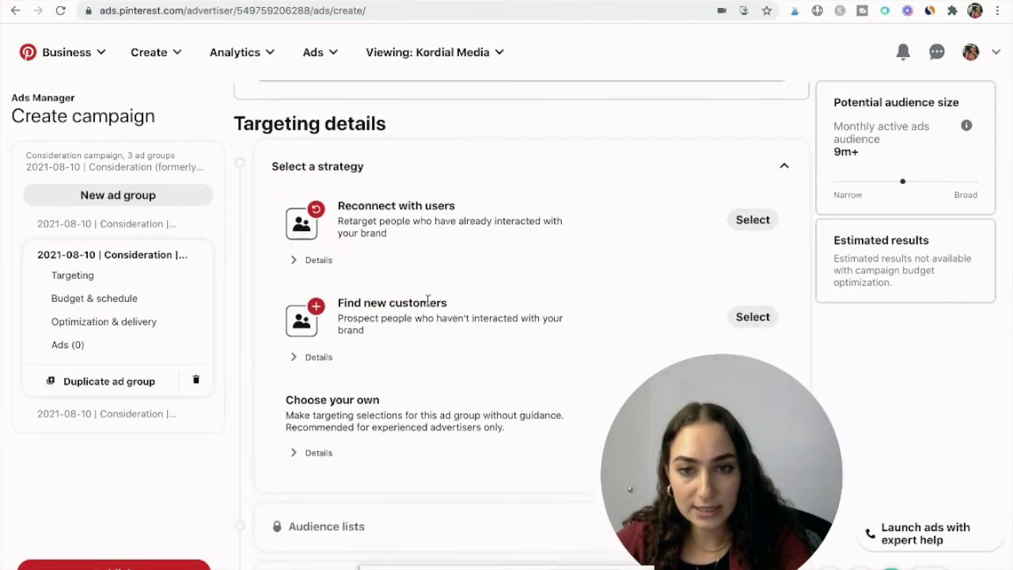
click(753, 287)
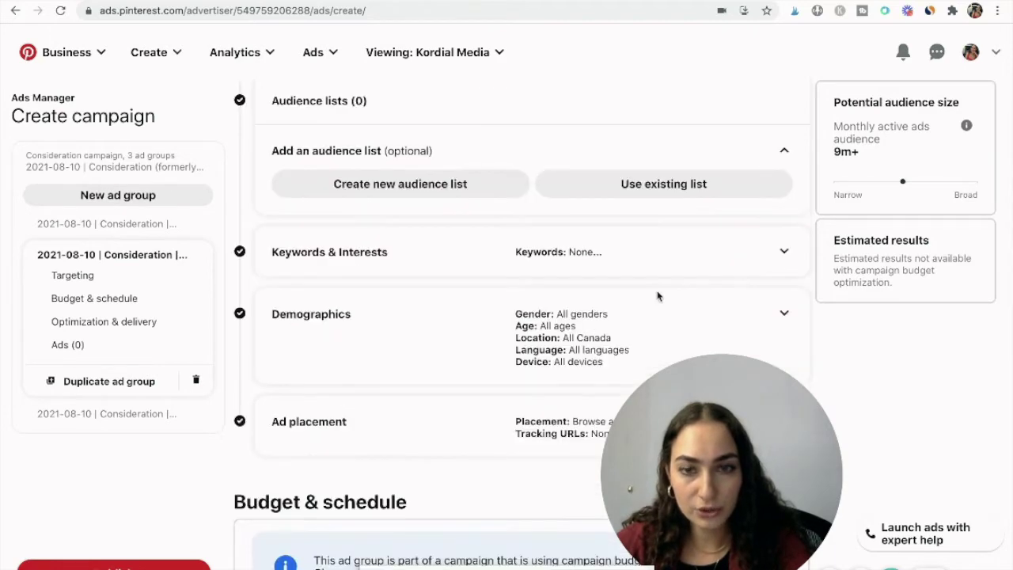
scroll(387, 357, down, 2)
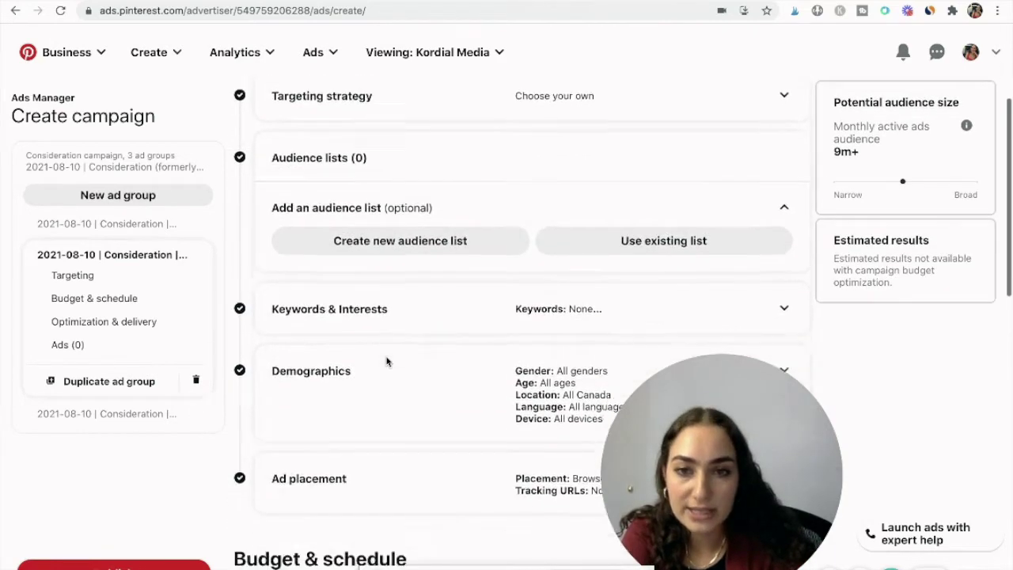
- Expand Keywords & Interests, browse the interest categories and add Children's Fashion as a targeted interest
click(721, 203)
scroll(368, 326, down, 3)
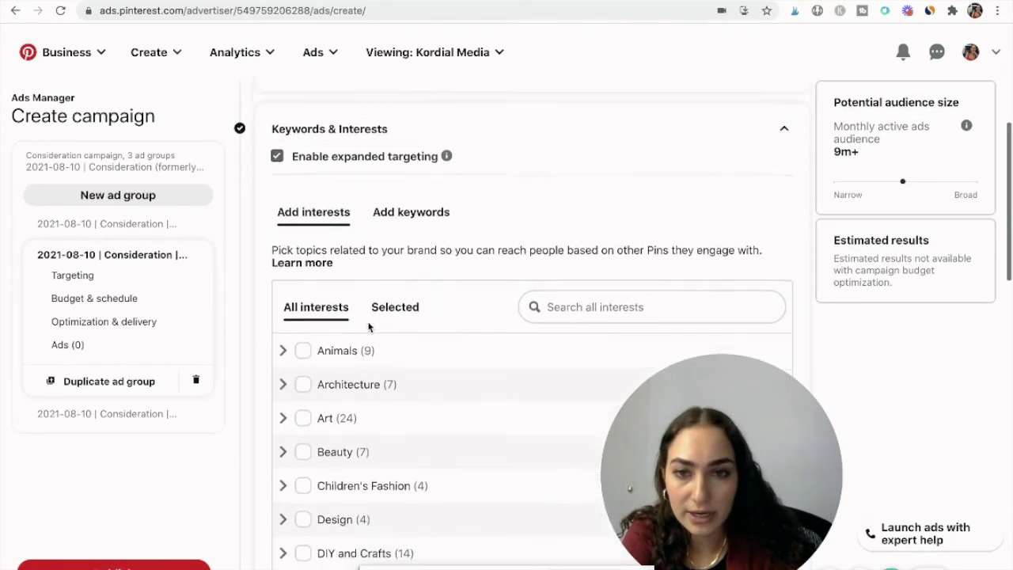
scroll(331, 265, down, 5)
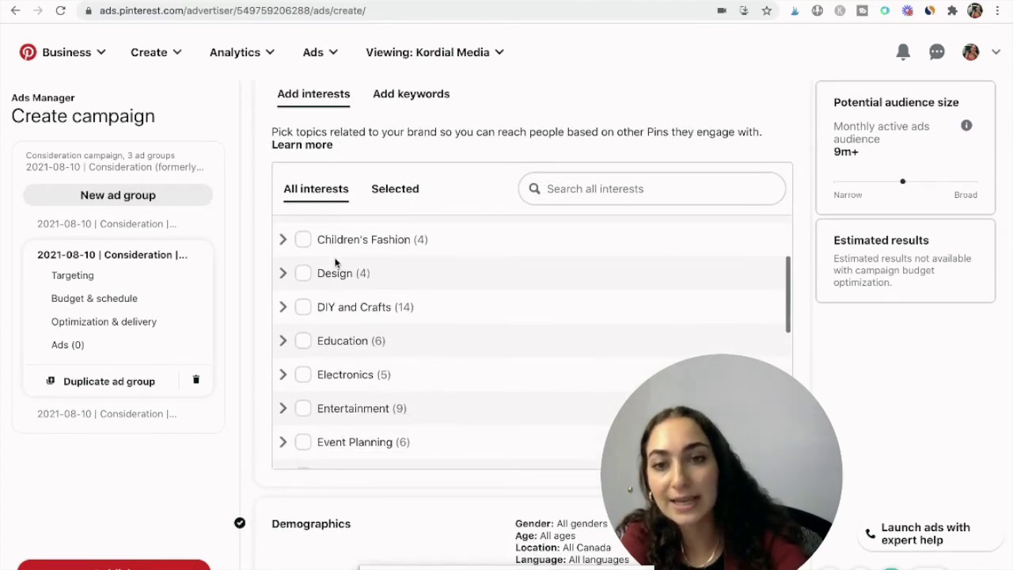
scroll(335, 263, down, 3)
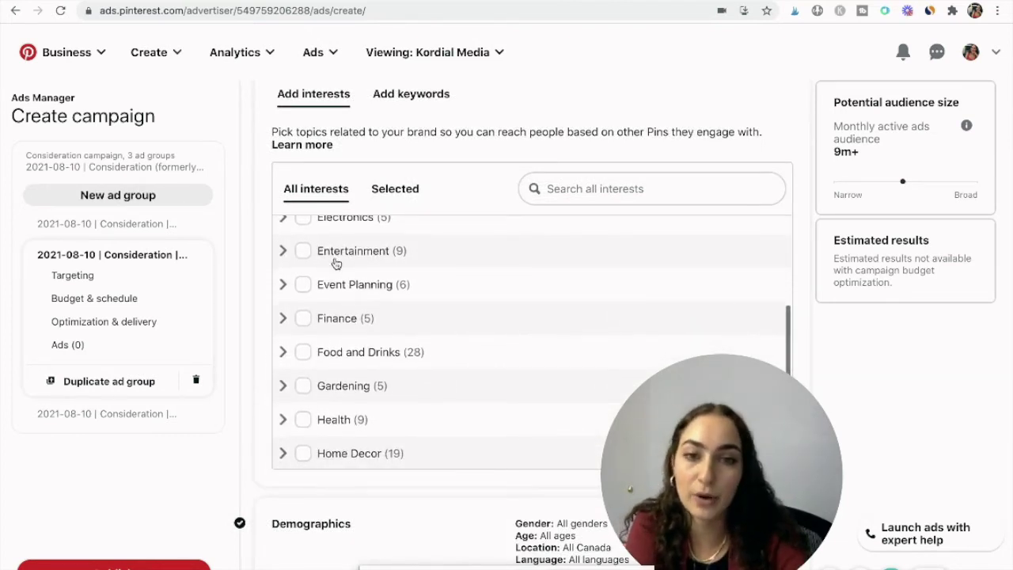
scroll(335, 262, up, 8)
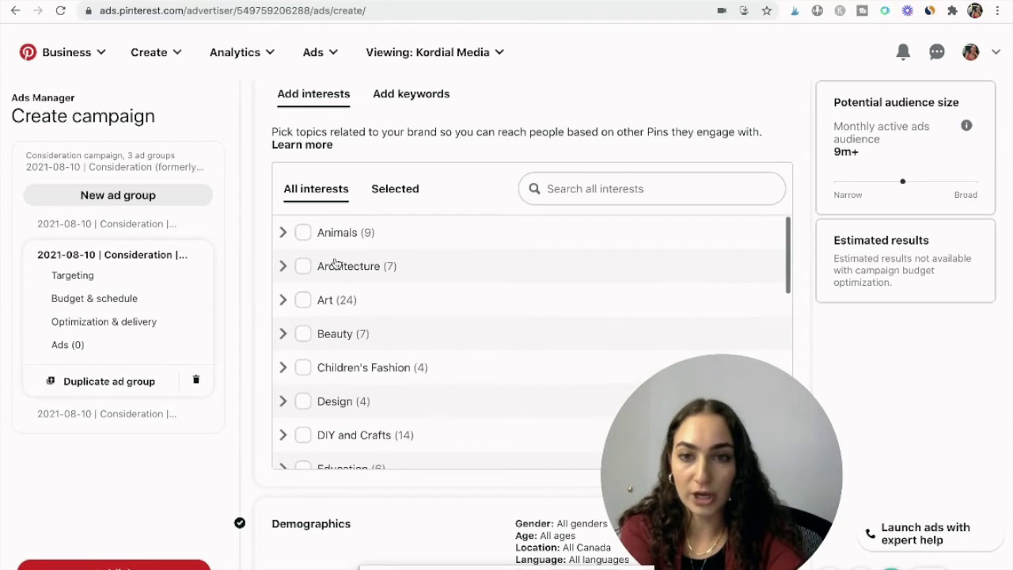
scroll(317, 288, down, 2)
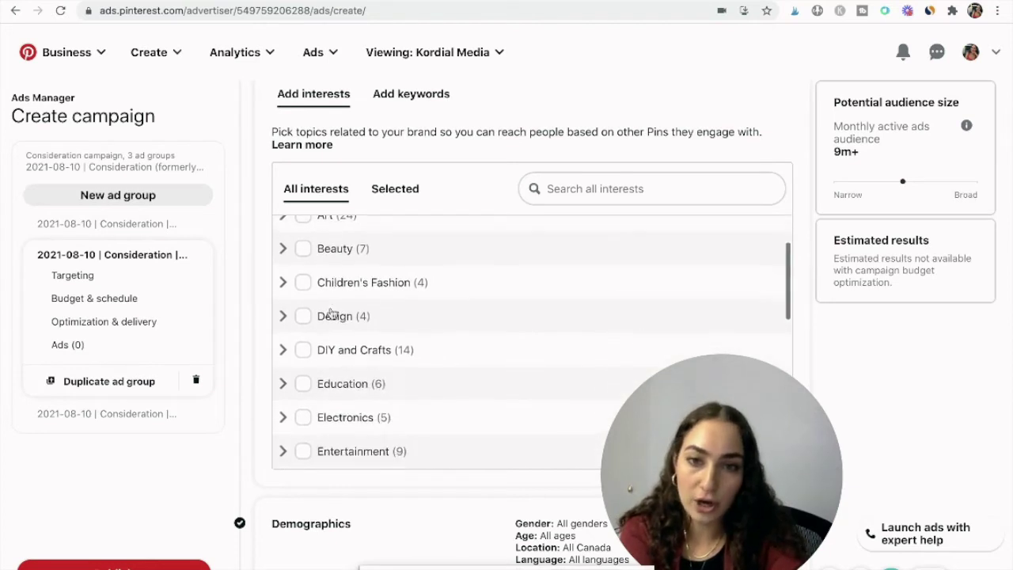
click(302, 275)
scroll(350, 350, down, 7)
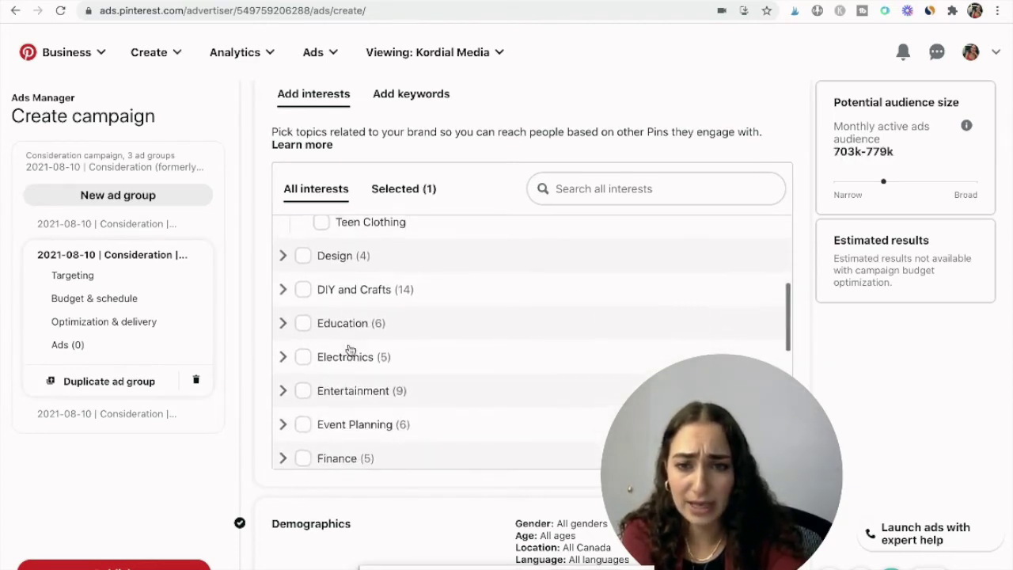
- Add the entire Women's Fashion category to the targeted interests and collapse its subcategories
click(283, 452)
scroll(328, 446, down, 3)
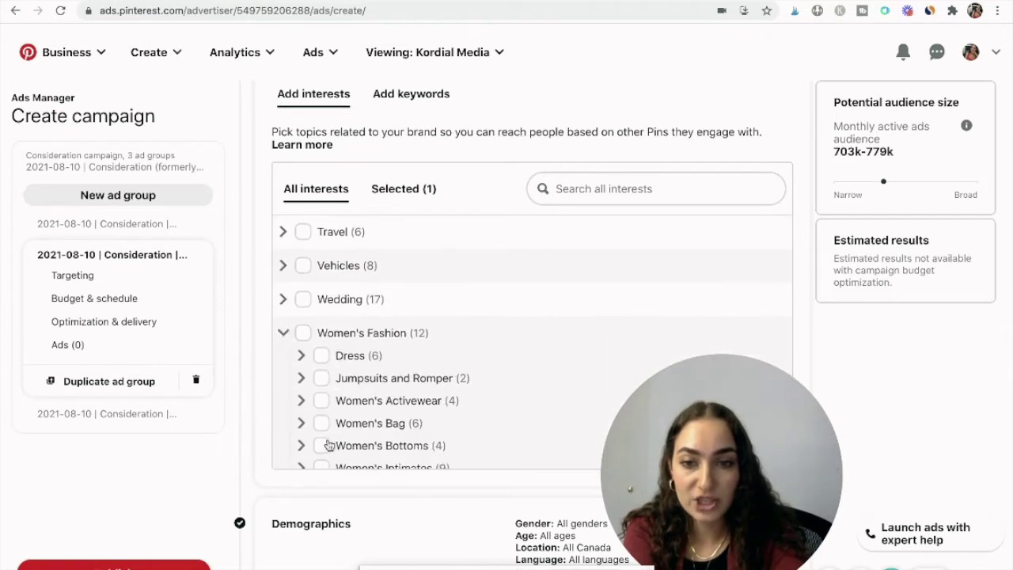
click(304, 256)
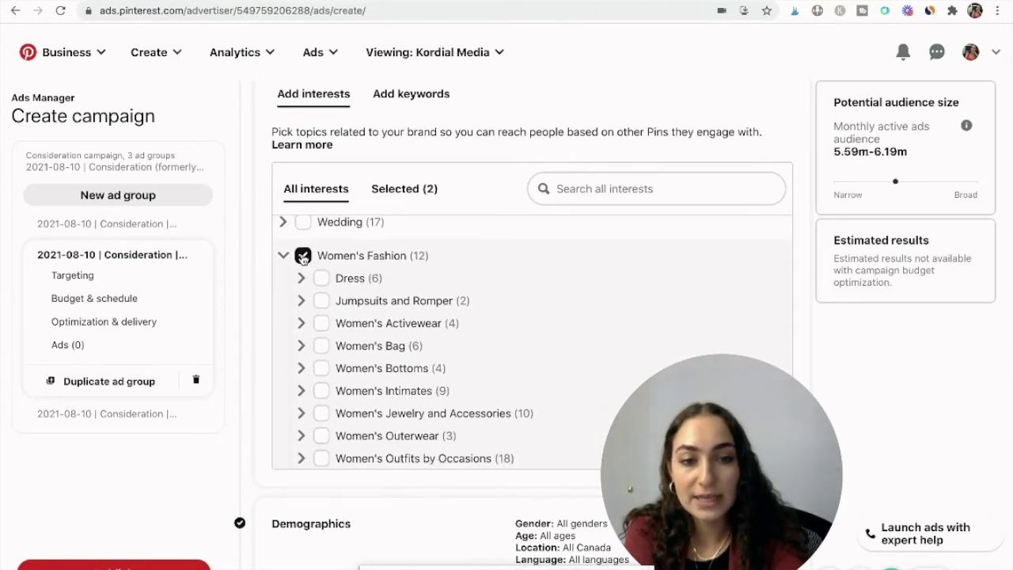
click(284, 255)
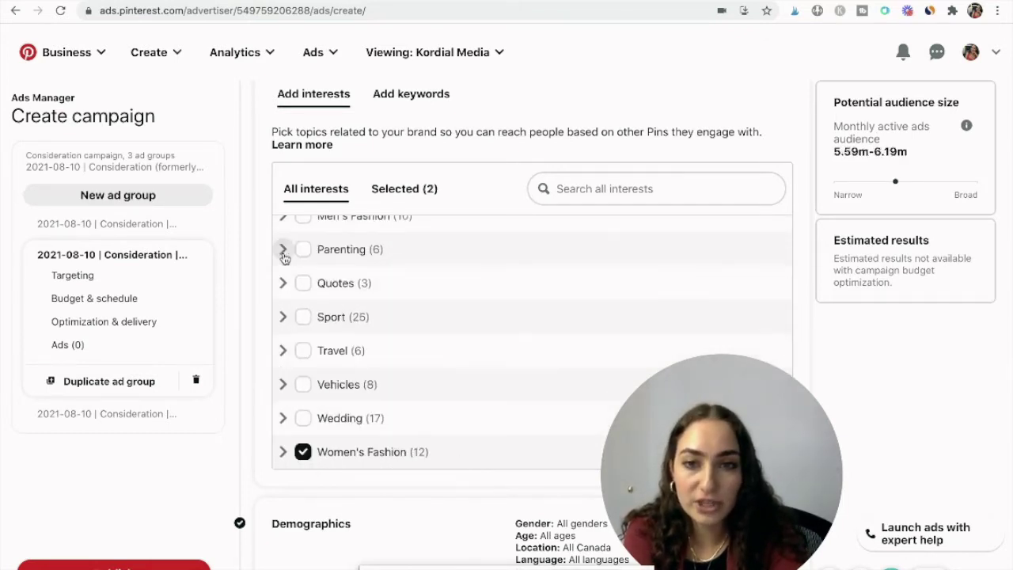
- Try narrowing Women's Fashion to its bag, bottoms, intimates, and jewelry and accessories subcategories, and restore the whole category
scroll(332, 348, down, 2)
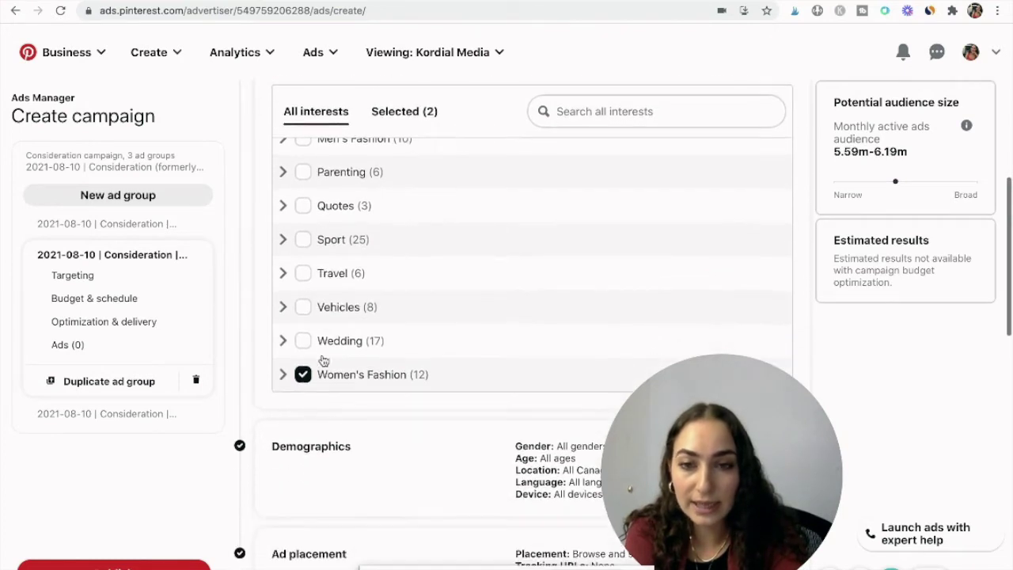
click(281, 373)
scroll(348, 368, down, 1)
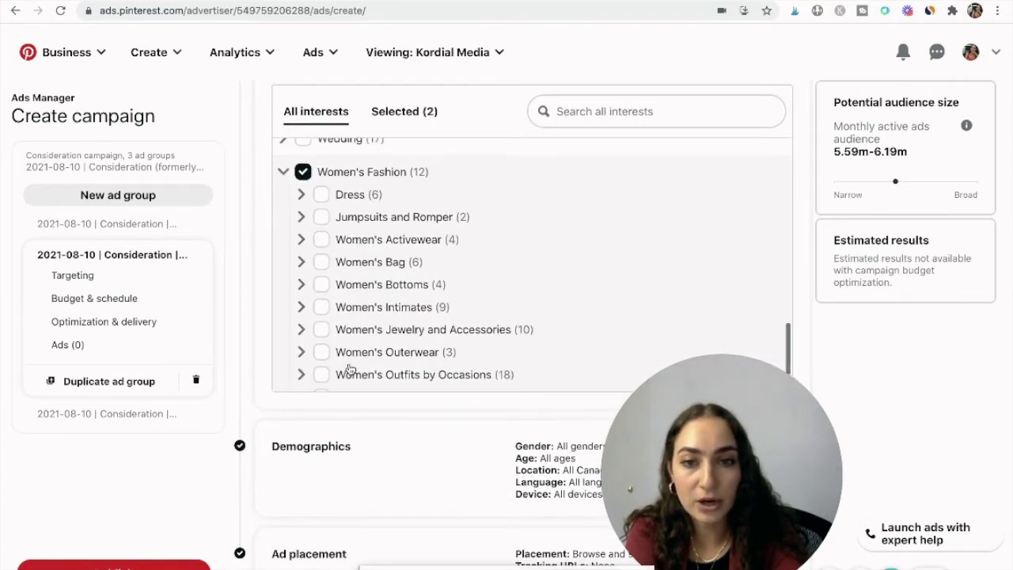
click(322, 329)
click(321, 307)
click(321, 284)
click(320, 262)
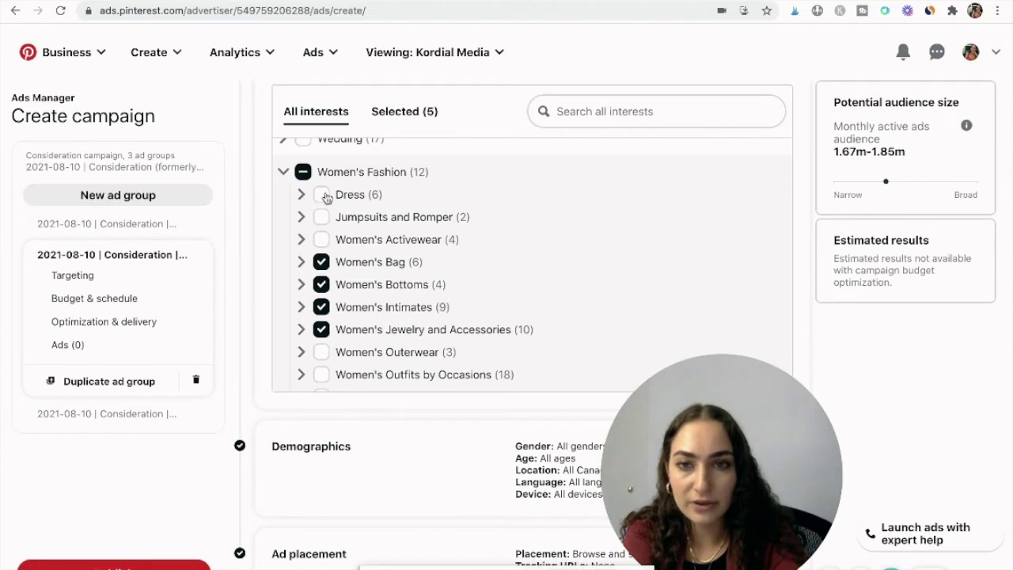
click(303, 171)
click(283, 171)
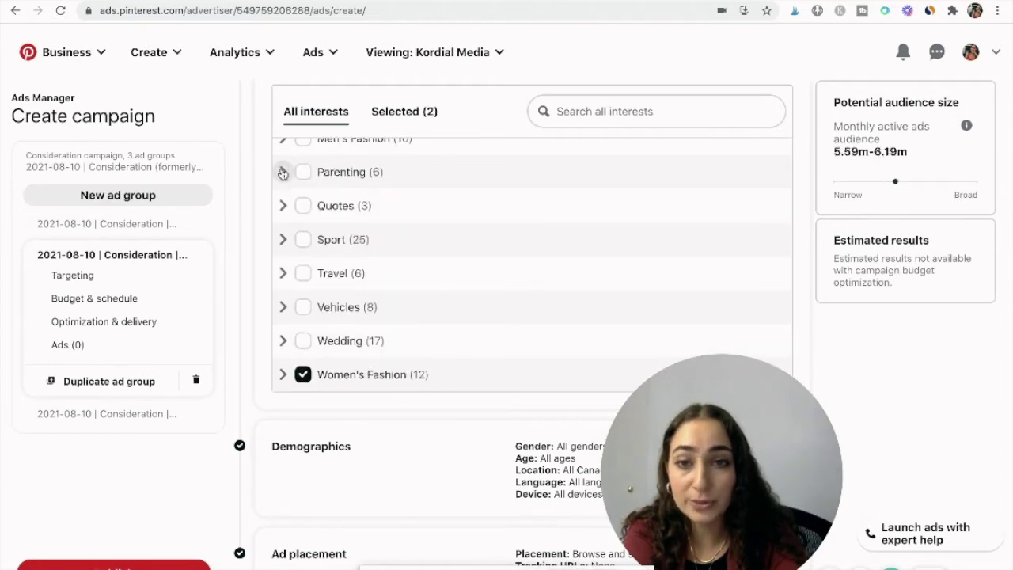
- Add the Beauty and Men's Fashion categories to the Interests ad group's targeted interests
scroll(321, 360, down, 1)
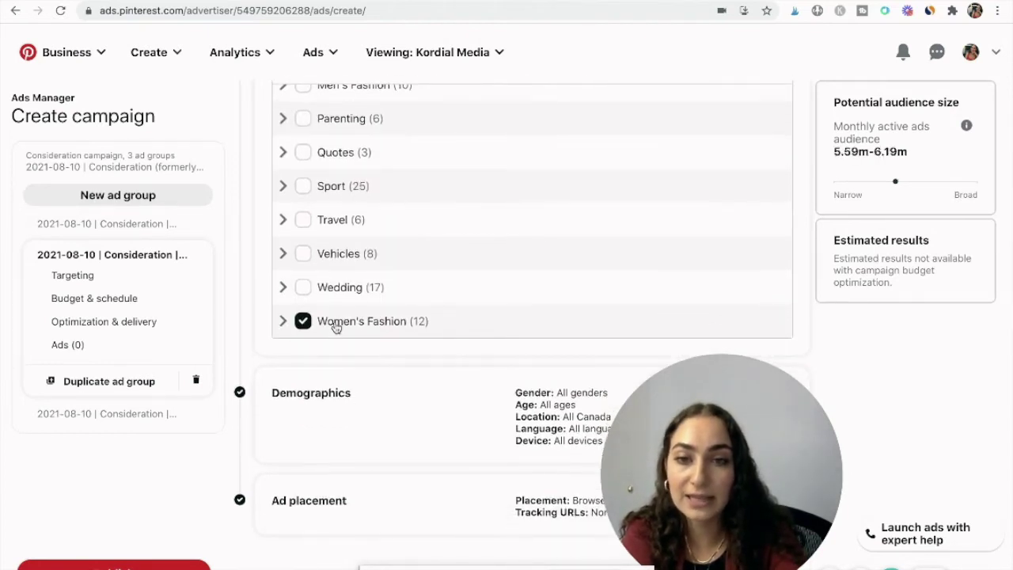
scroll(336, 327, up, 1)
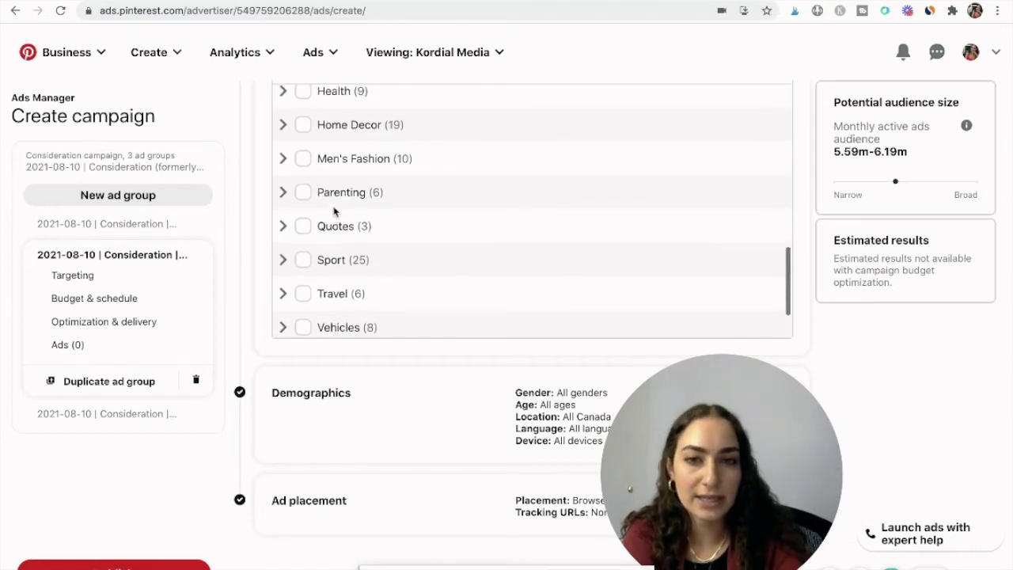
scroll(333, 211, up, 10)
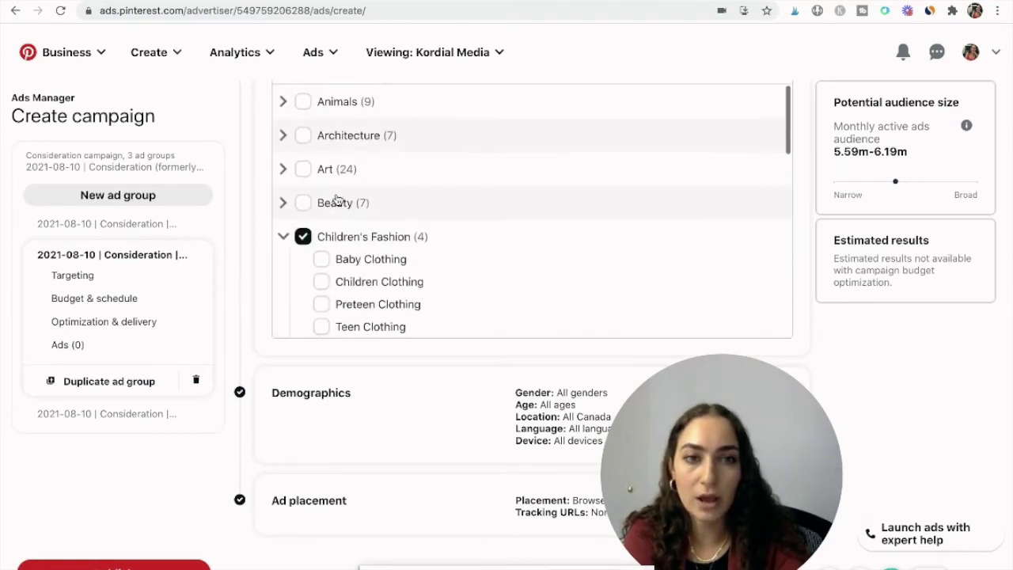
scroll(336, 200, up, 3)
click(285, 347)
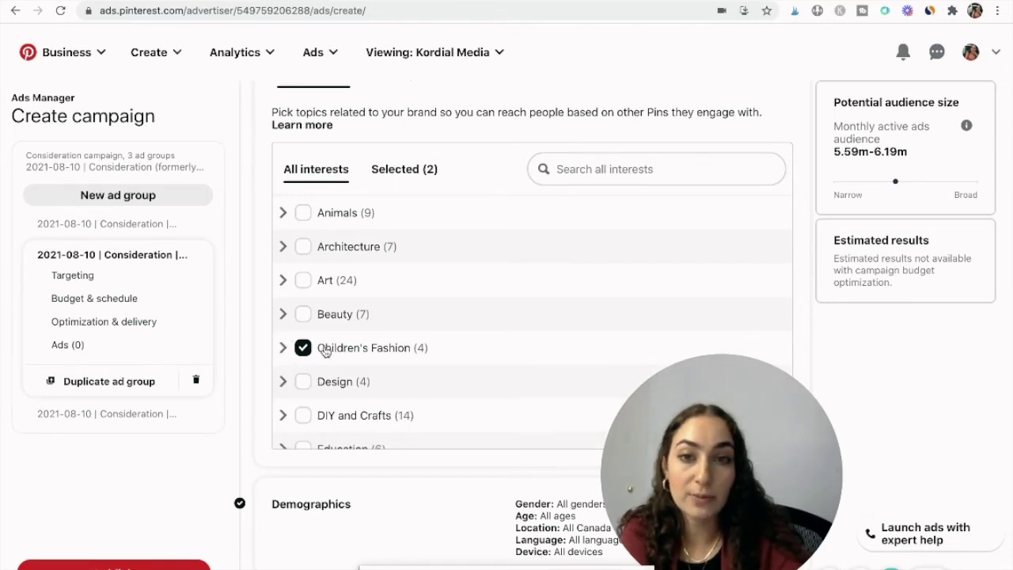
click(303, 315)
scroll(340, 301, down, 6)
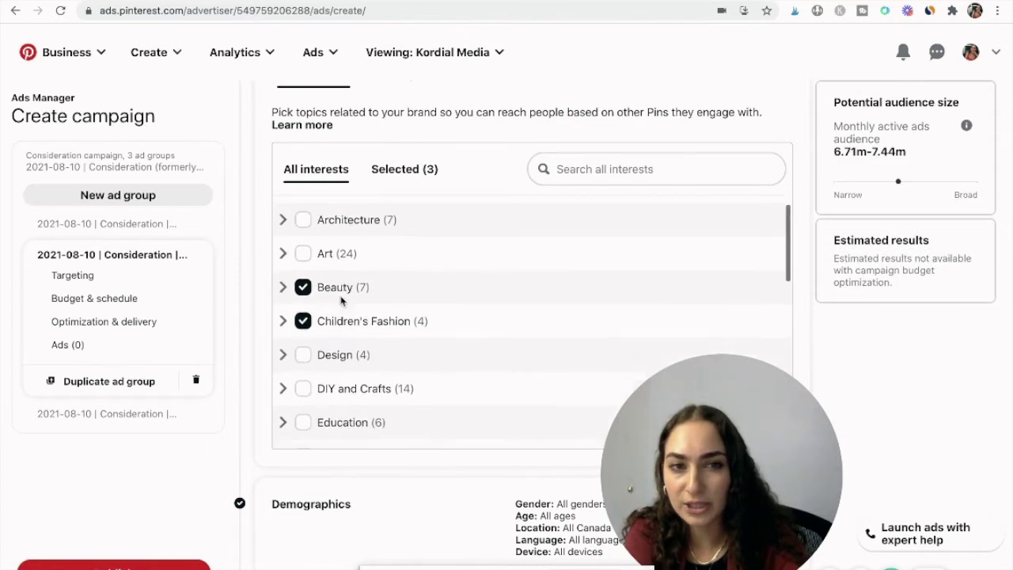
scroll(337, 294, up, 1)
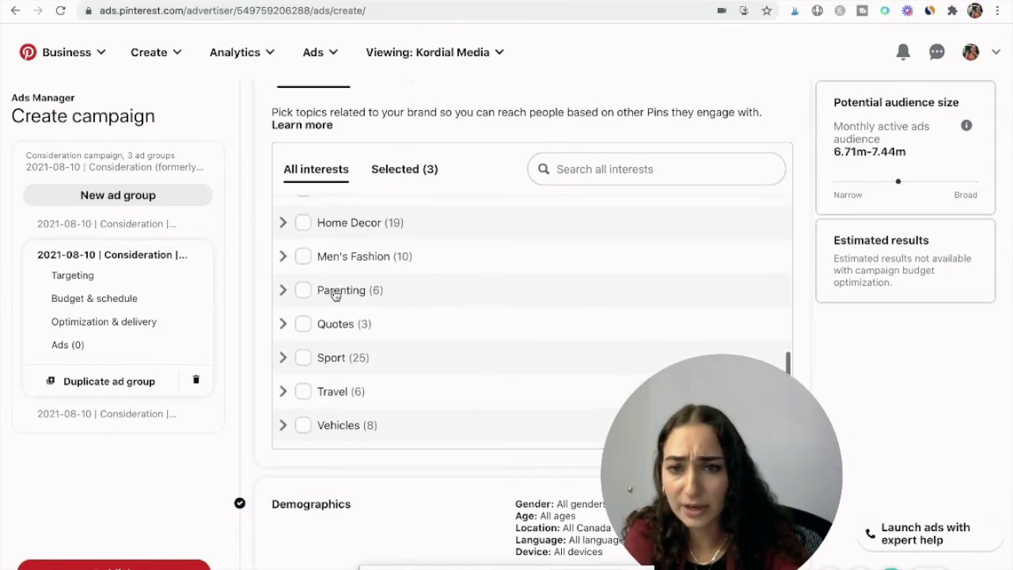
click(304, 256)
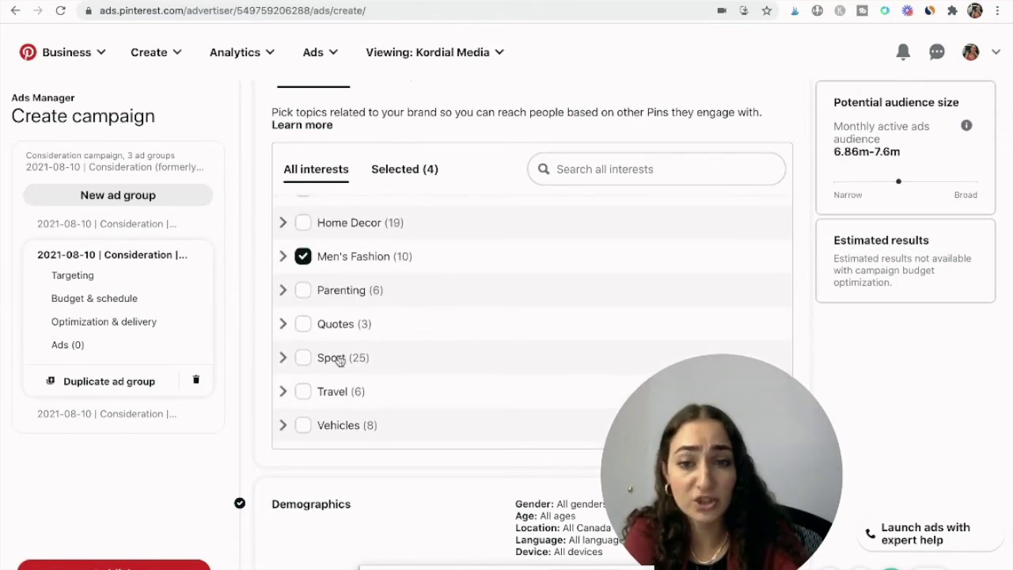
scroll(338, 360, down, 2)
scroll(338, 360, up, 3)
scroll(338, 360, up, 5)
scroll(339, 360, up, 2)
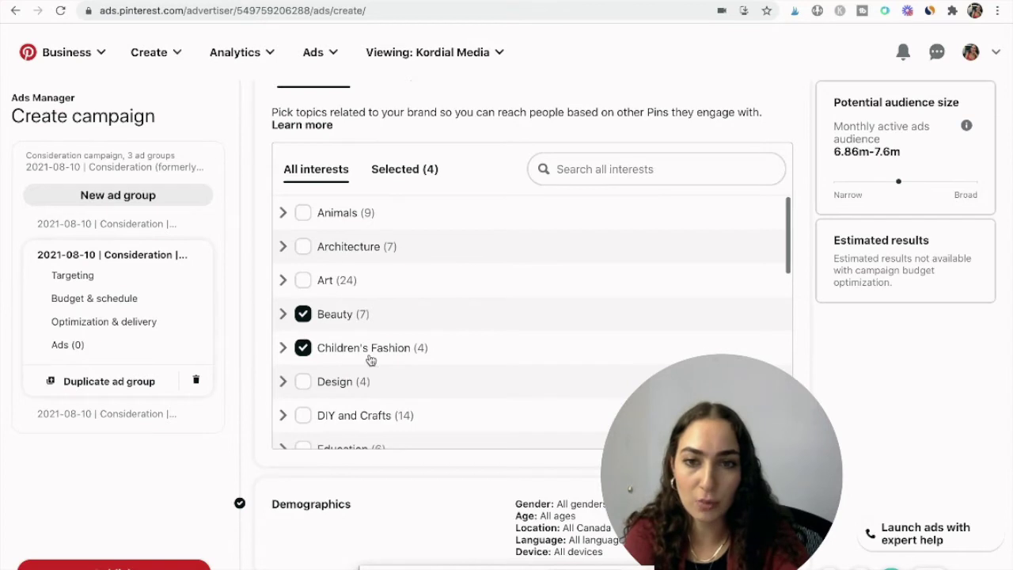
- Open Audience Insights in a separate browser tab and review the engaged audience's categories and interests
click(235, 56)
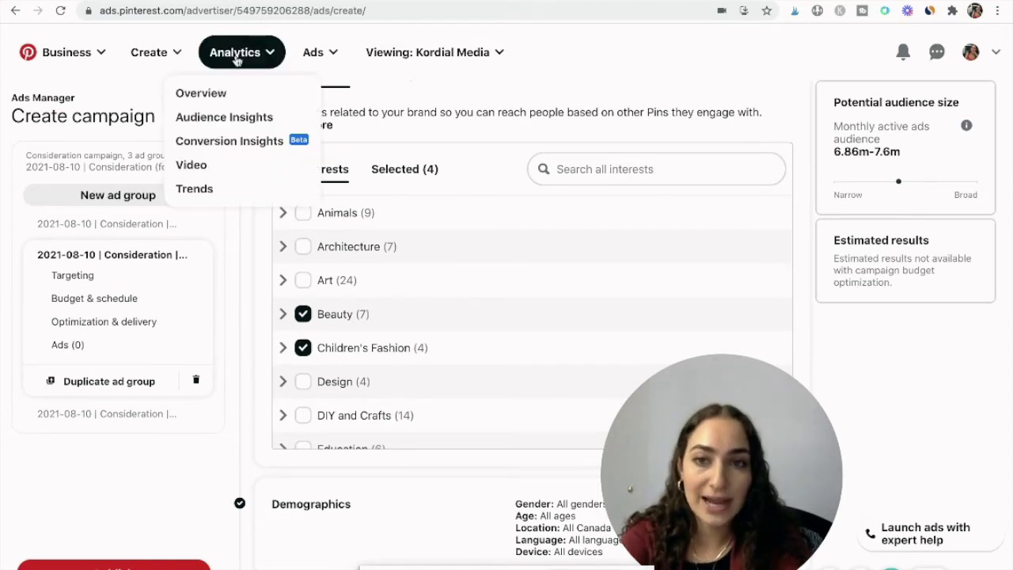
right_click(224, 124)
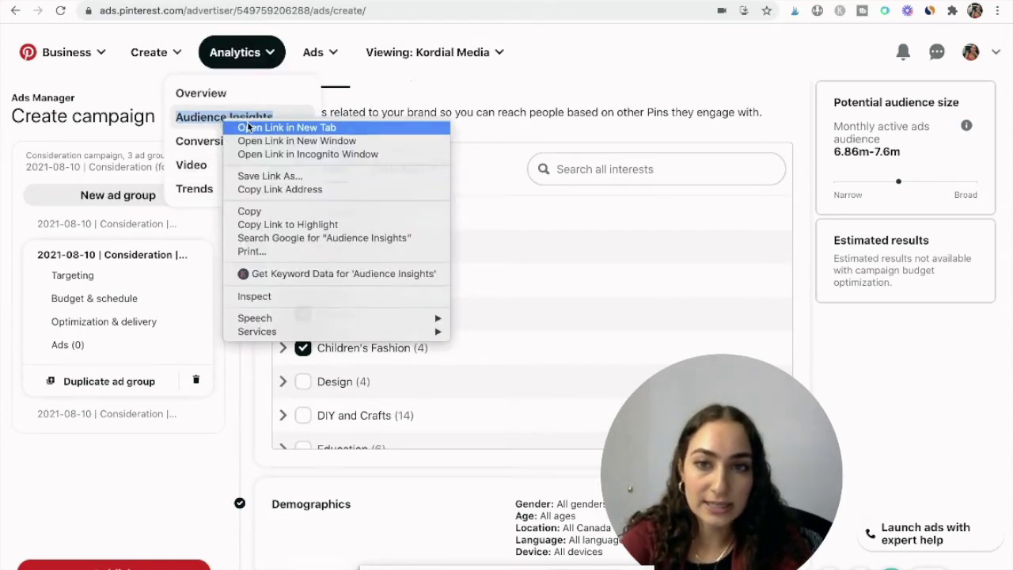
click(247, 128)
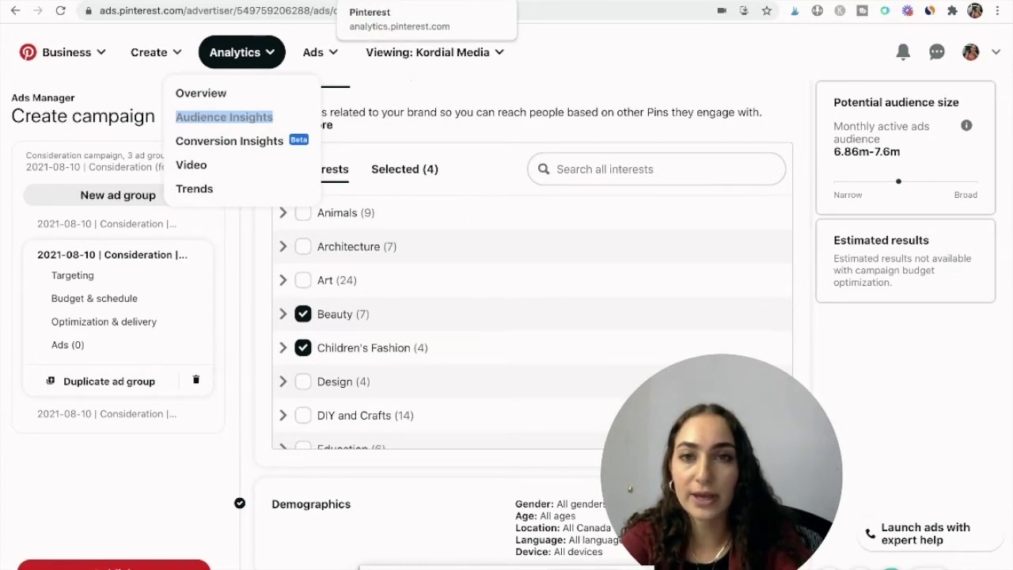
click(400, 1)
click(237, 275)
click(253, 290)
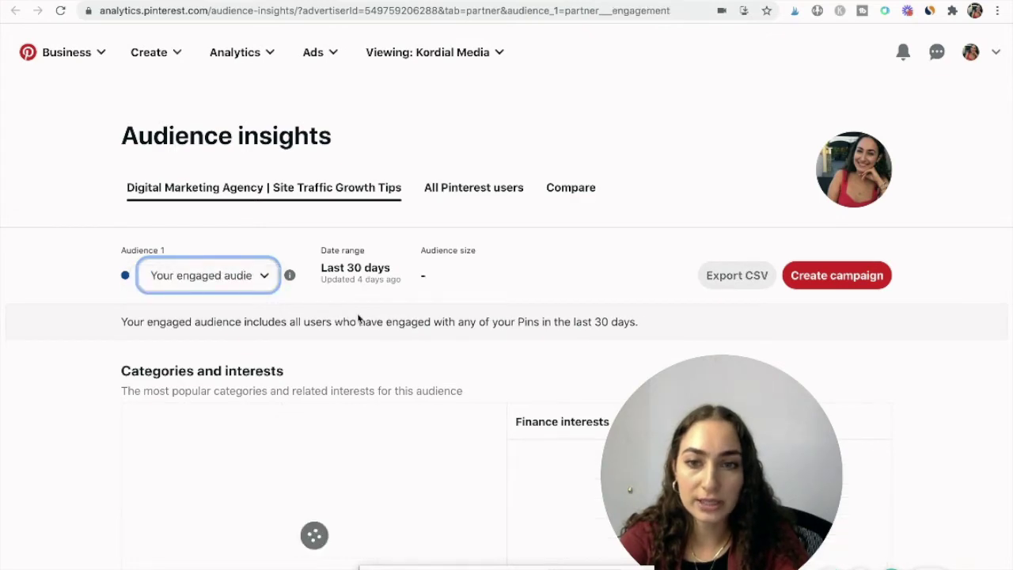
scroll(359, 319, down, 3)
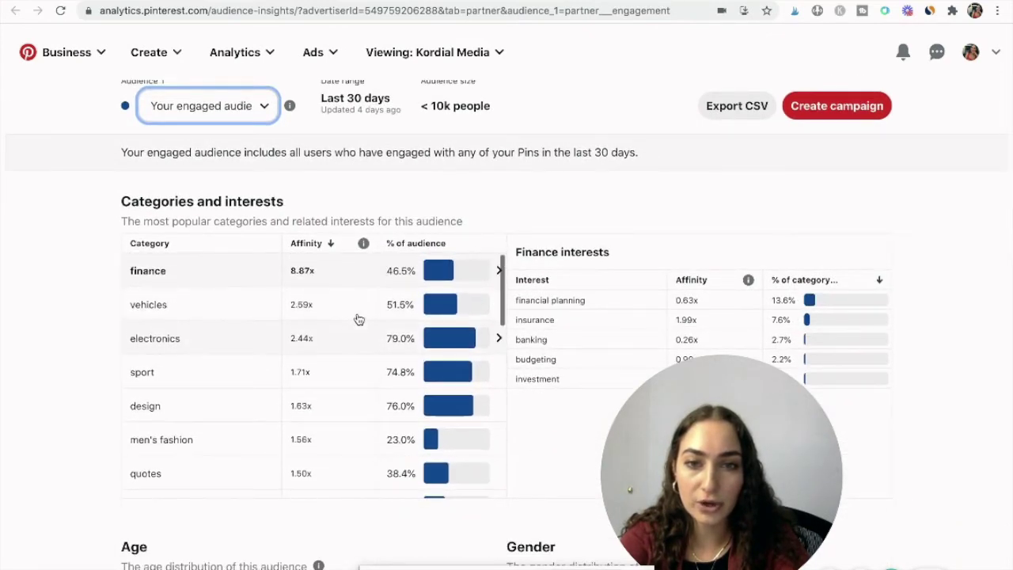
- Review the engaged audience's category affinities in Audience Insights, and the Interests ad group's demographics, ad placement, budget and bidding settings
scroll(497, 208, down, 1)
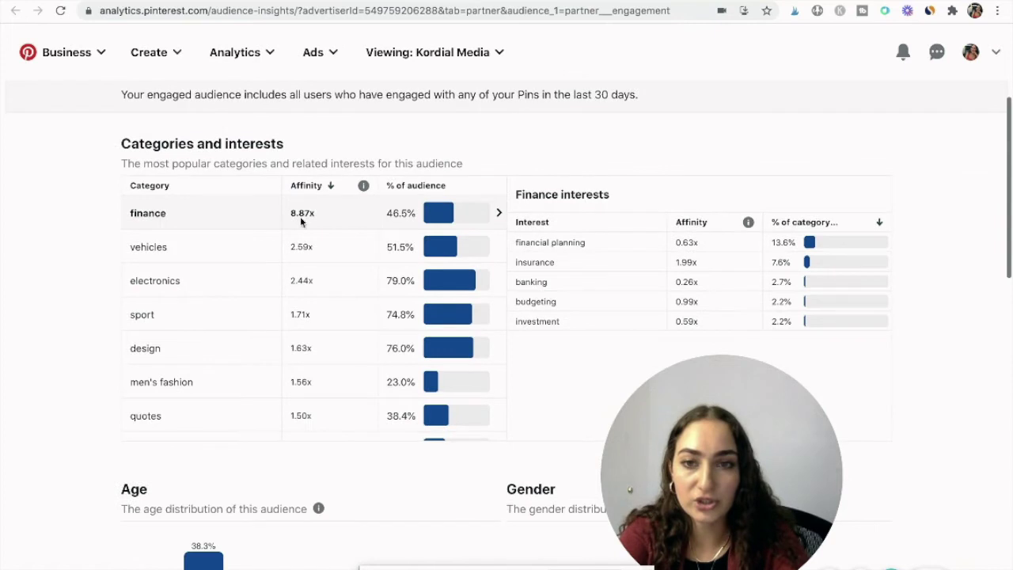
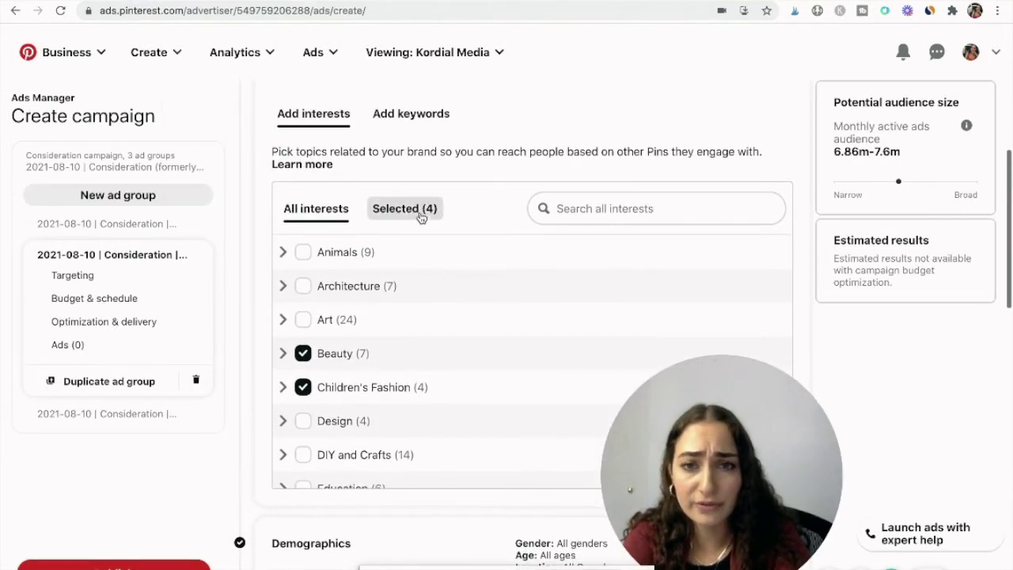
scroll(361, 372, down, 4)
scroll(360, 374, down, 2)
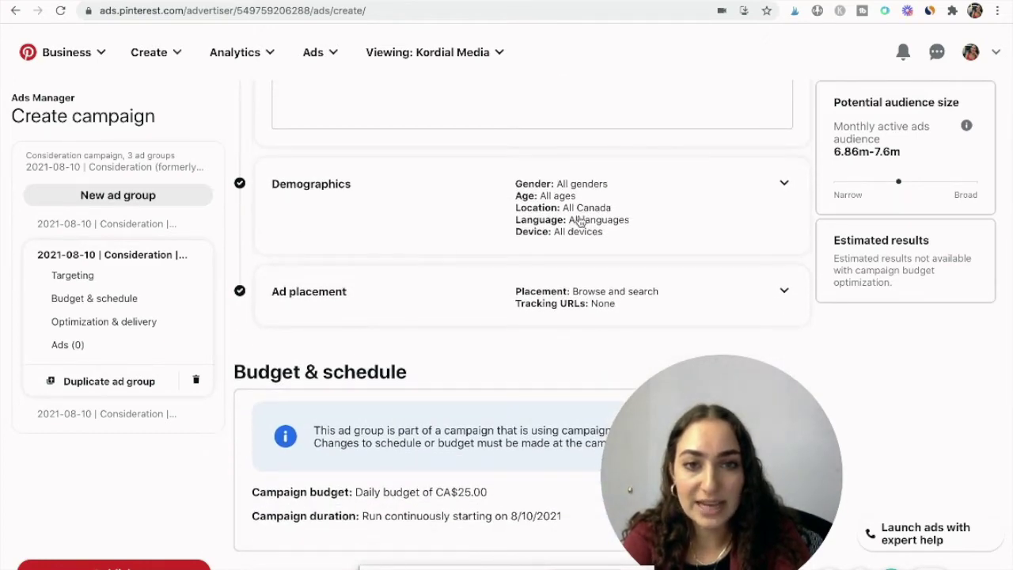
scroll(538, 237, down, 2)
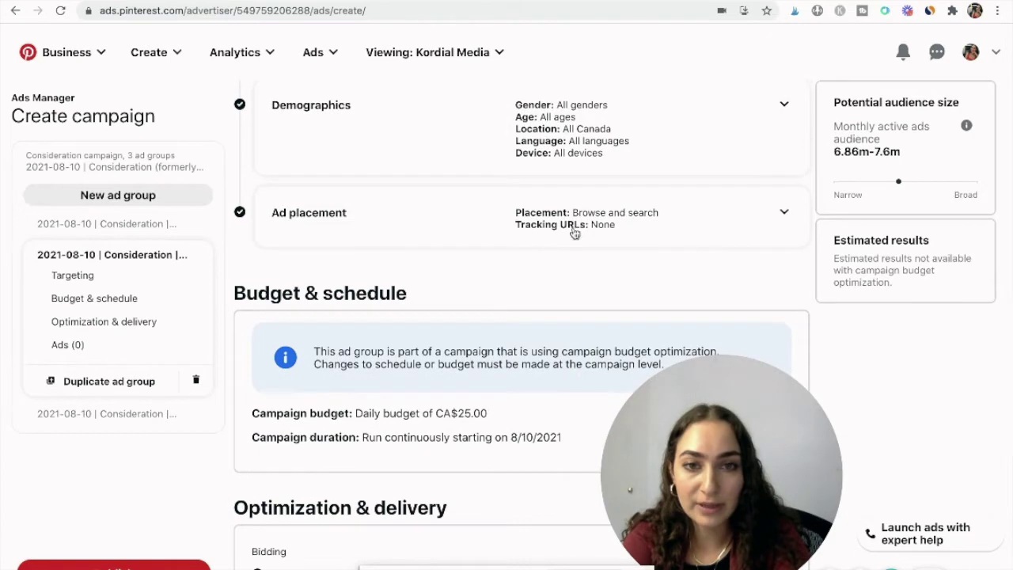
scroll(574, 231, down, 1)
scroll(696, 206, down, 4)
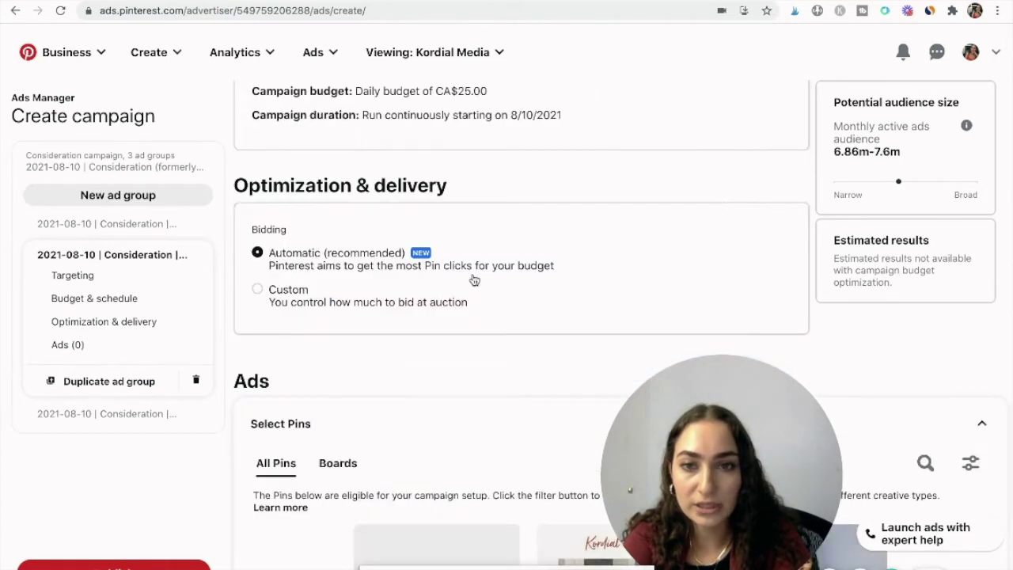
scroll(270, 265, up, 2)
scroll(357, 285, down, 6)
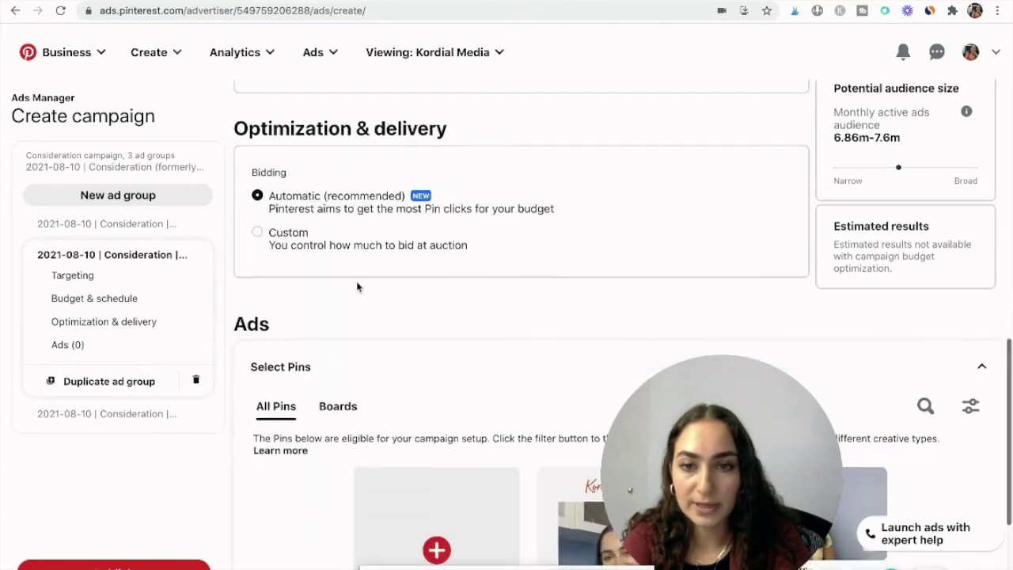
- Add the "Video Pins for Traffic", "Pinterest Organic Traffic is Down" and "How to Go Viral on Pinterest in 2021" Pins to the Interests ad group and collapse Pin selection
scroll(459, 346, down, 3)
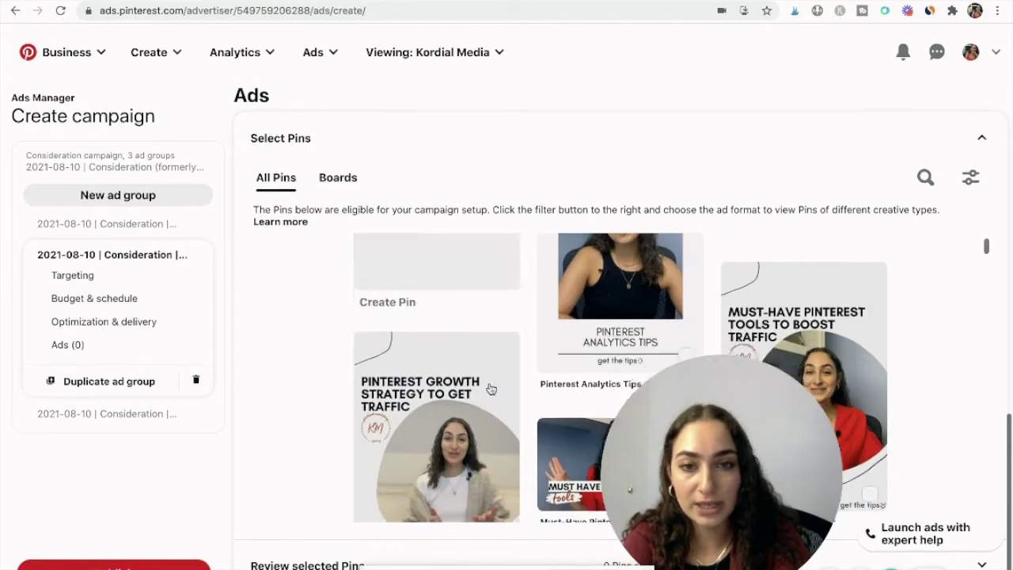
scroll(490, 352, down, 2)
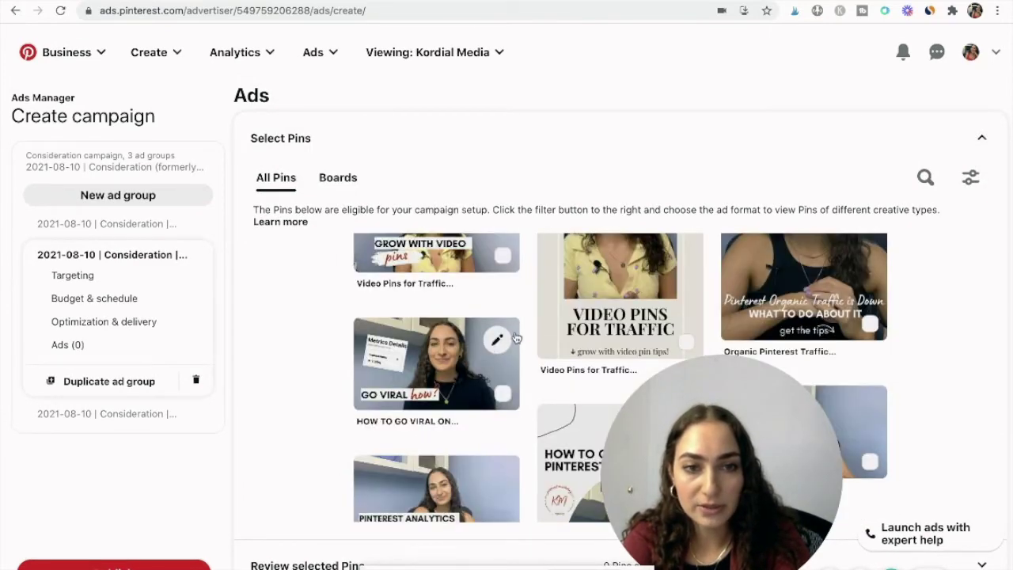
click(617, 317)
click(803, 292)
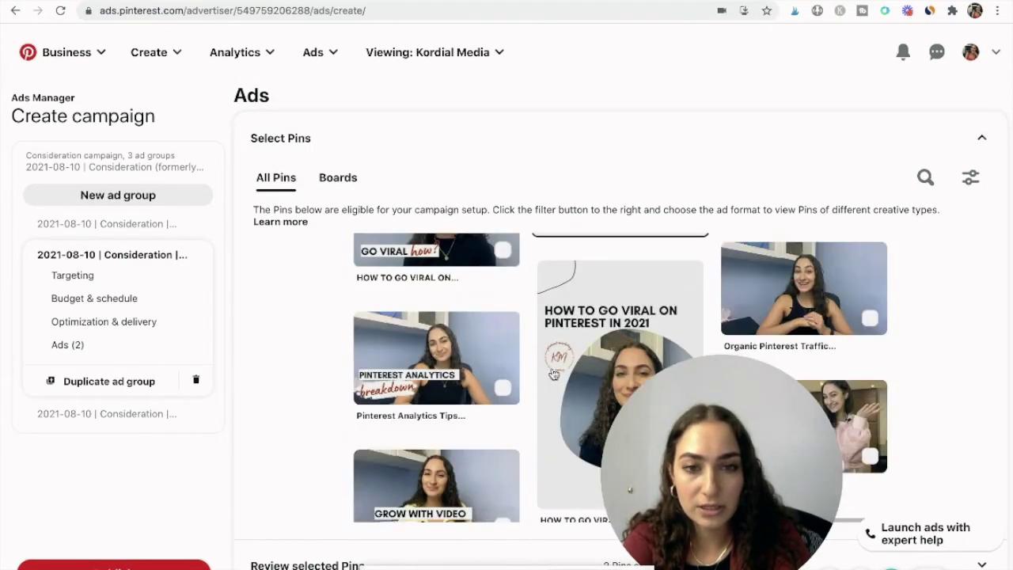
click(612, 329)
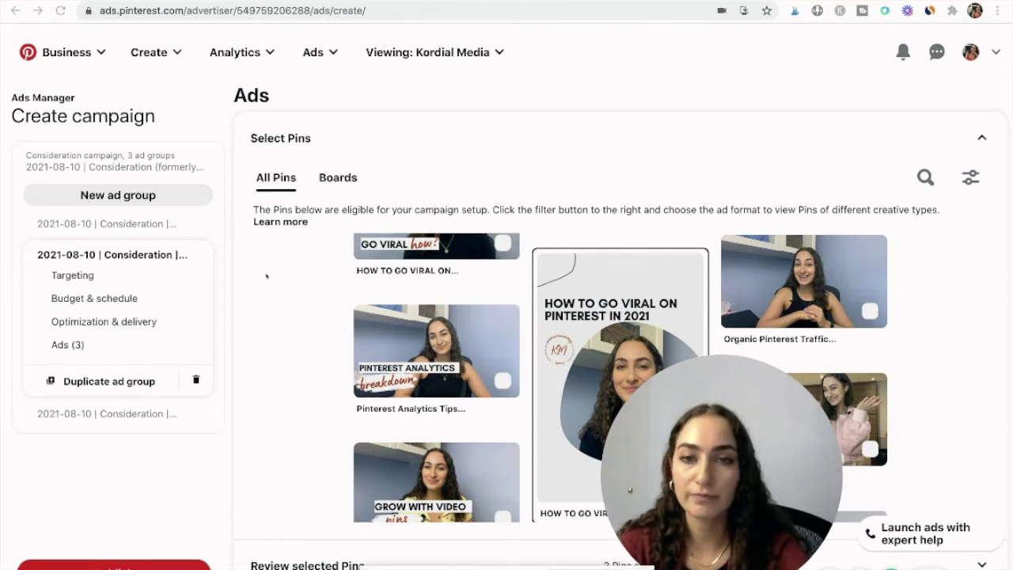
scroll(267, 357, down, 2)
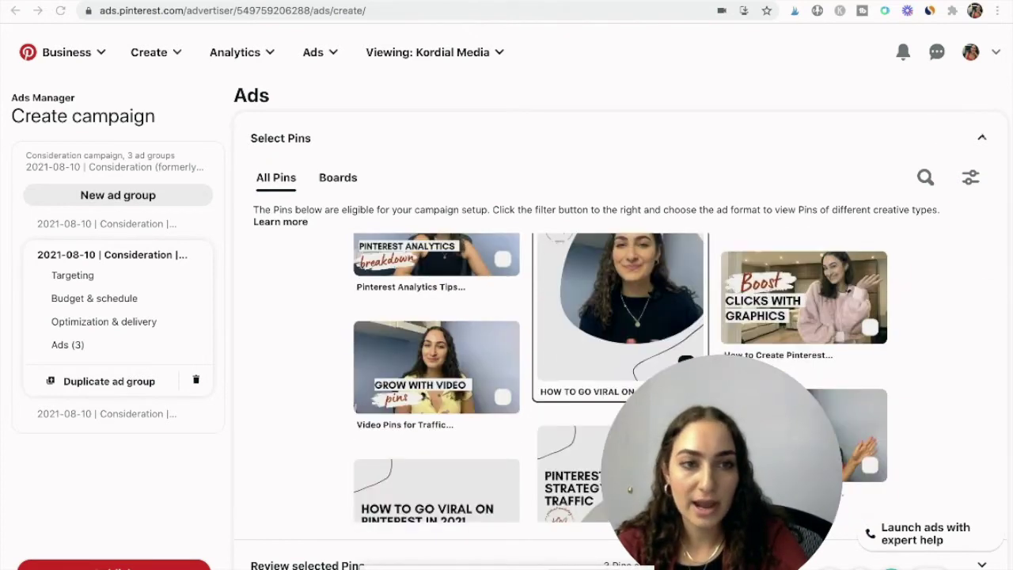
click(981, 138)
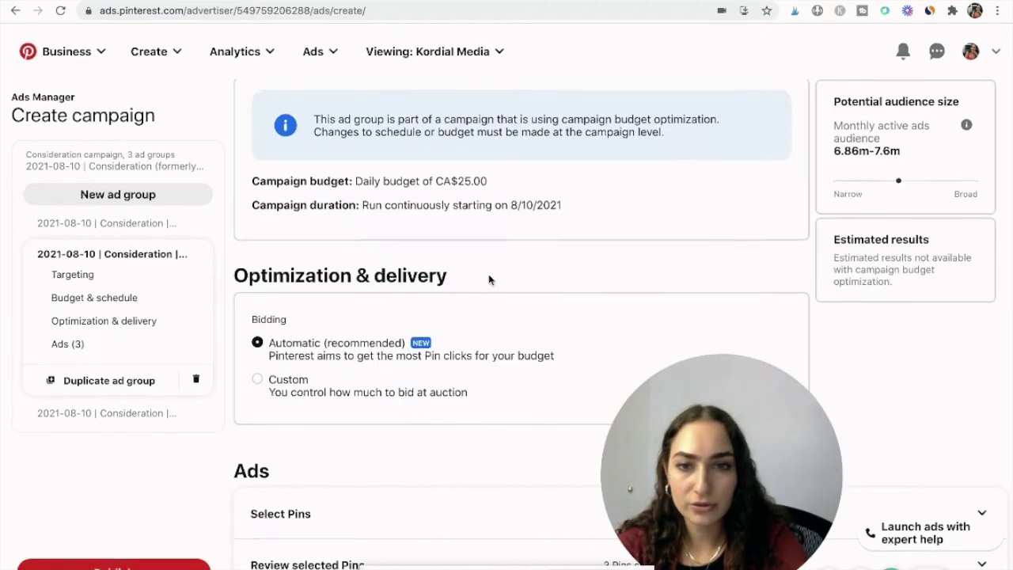
mouse_move(751, 450)
drag(751, 451, 279, 455)
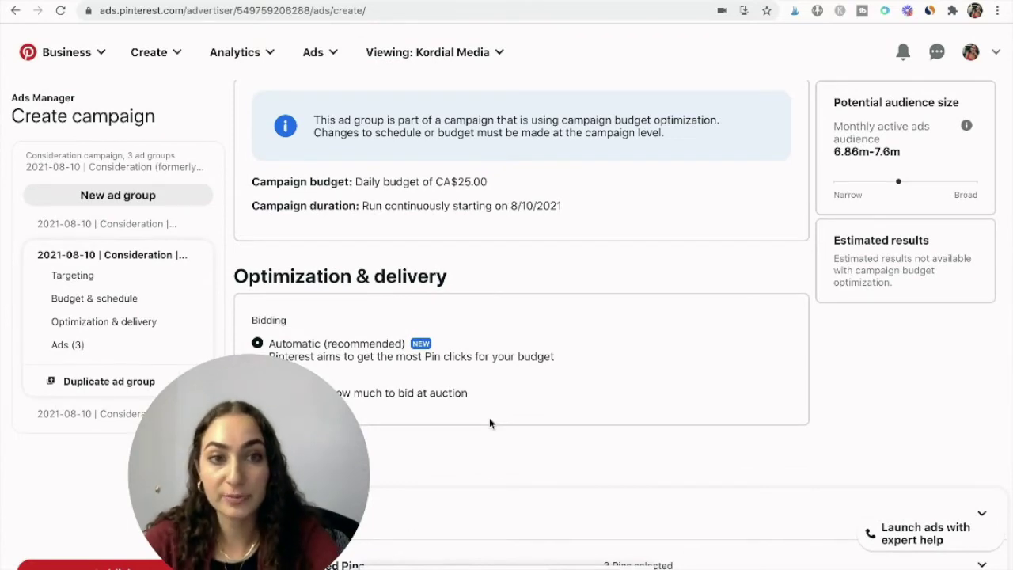
click(104, 320)
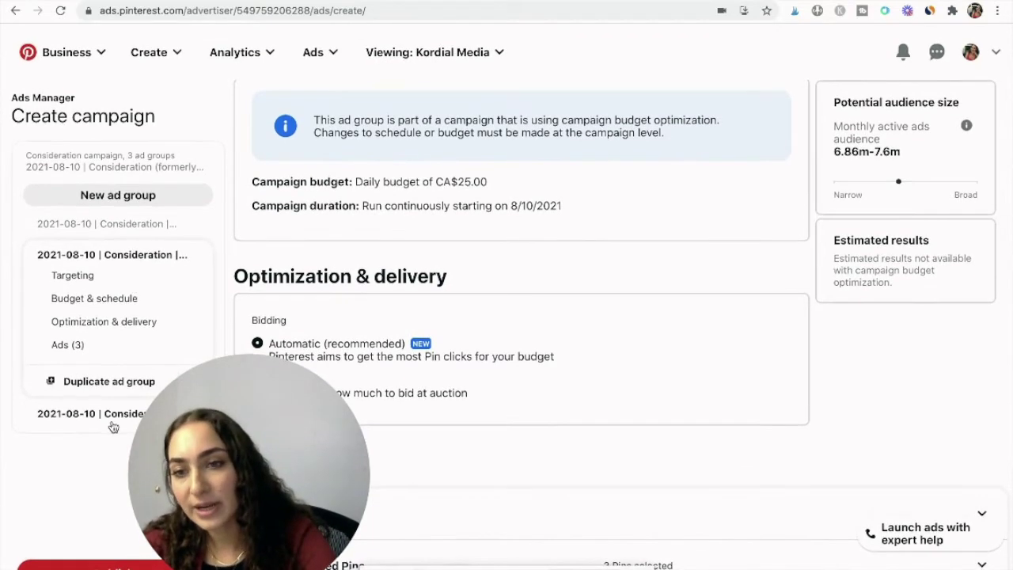
- Open the Audience ad group and choose the "Reconnect with users" targeting strategy
click(111, 415)
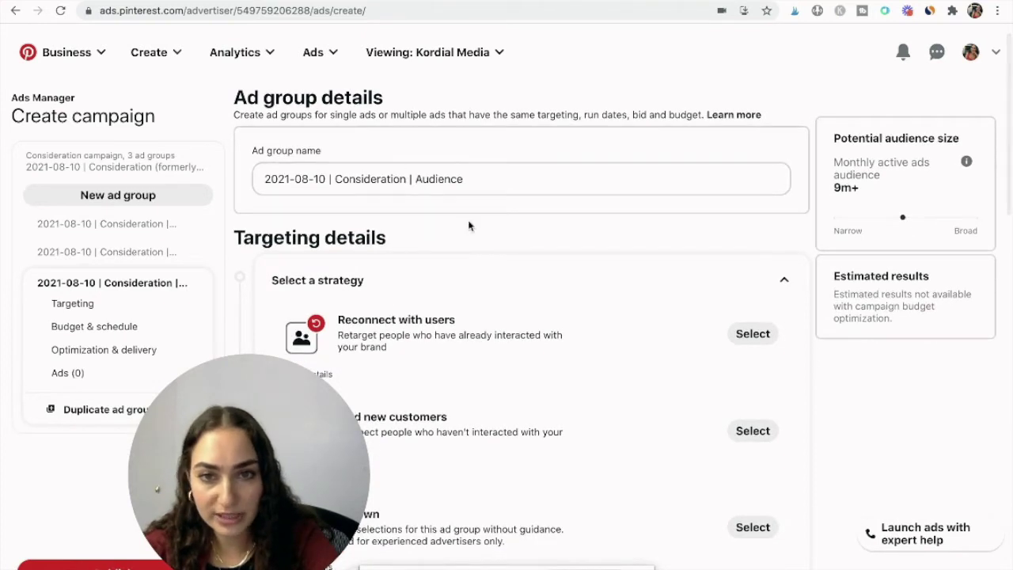
scroll(469, 228, down, 2)
scroll(438, 317, down, 1)
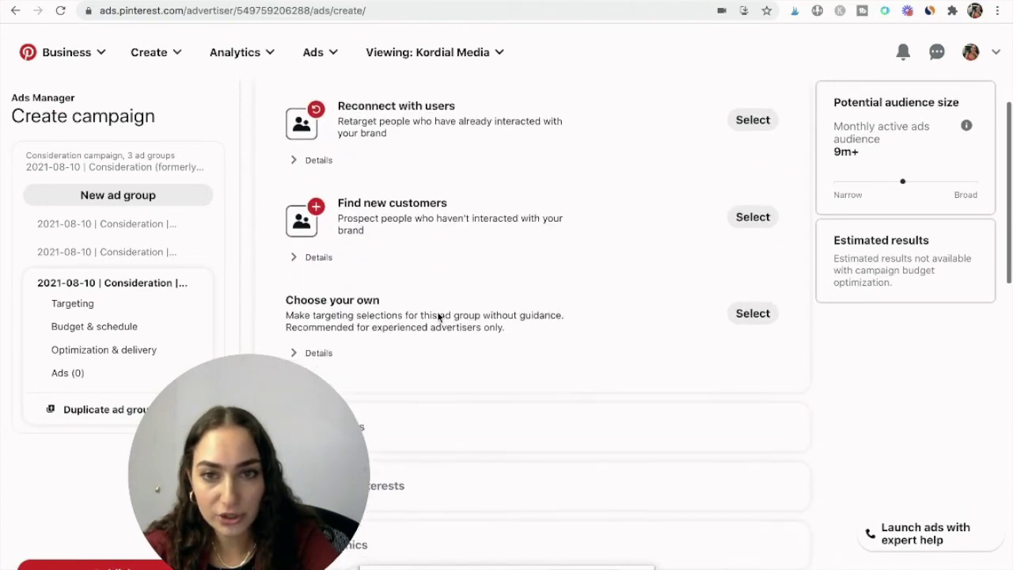
click(745, 119)
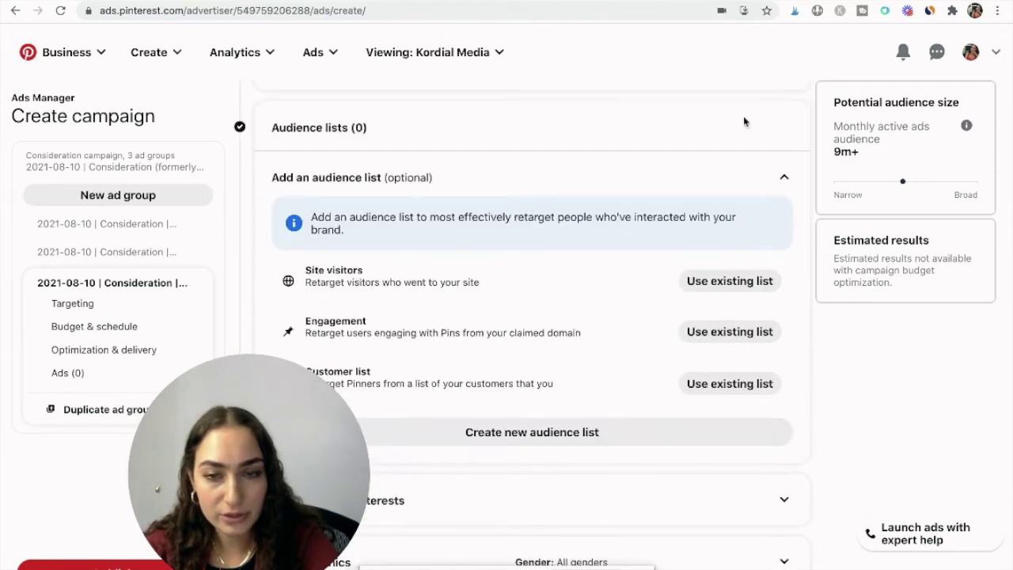
- Include the existing site visitors list "Web Visitors on KM in last 60 Days" in the Audience ad group's targeting
scroll(458, 235, down, 1)
click(740, 236)
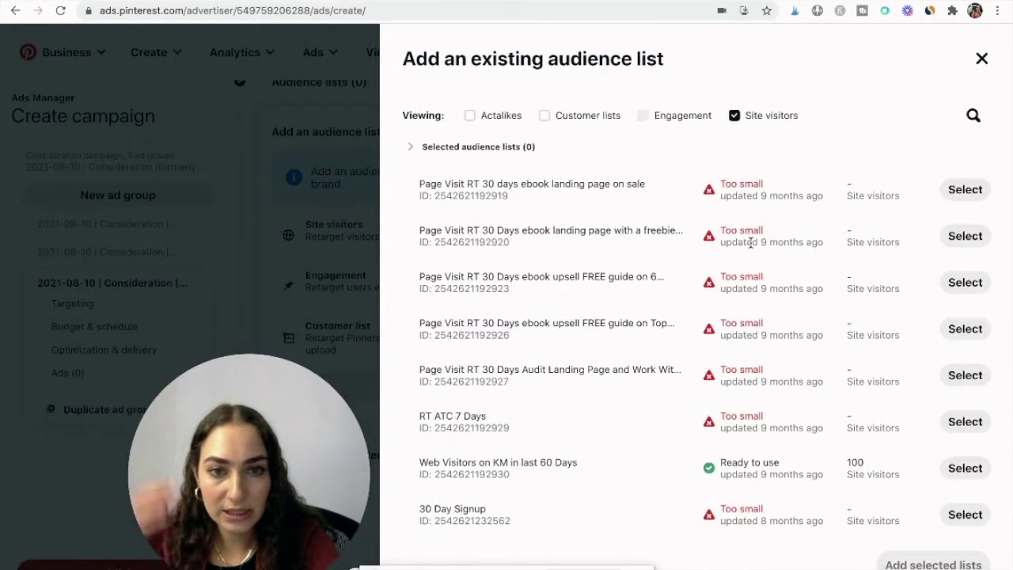
scroll(599, 335, down, 1)
scroll(599, 336, up, 1)
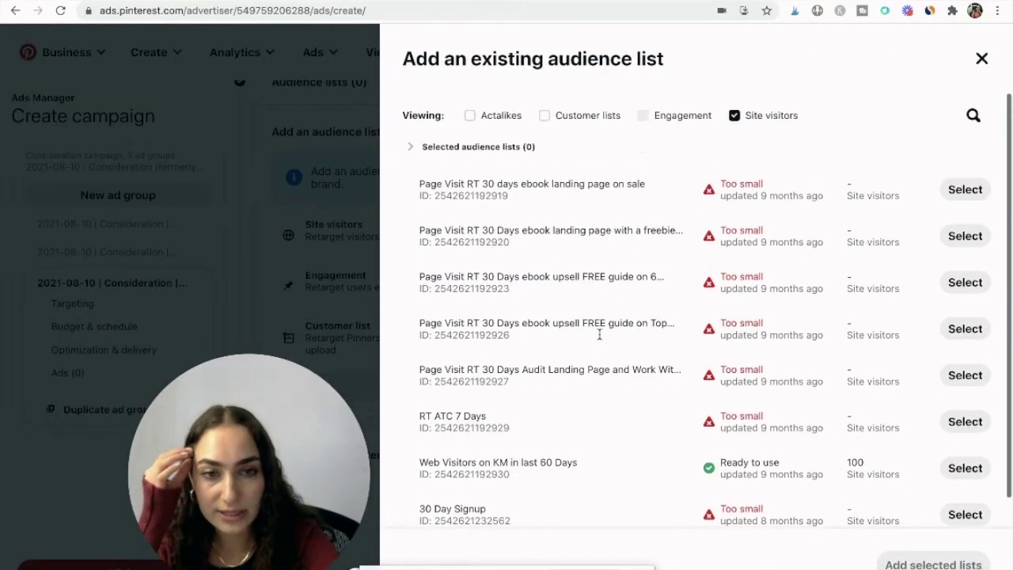
scroll(599, 348, down, 1)
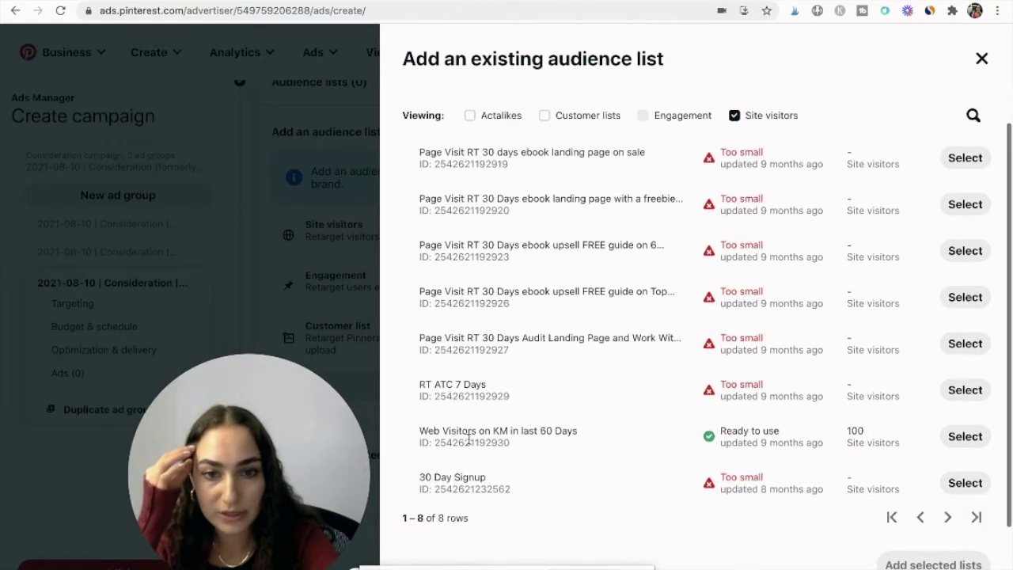
click(983, 436)
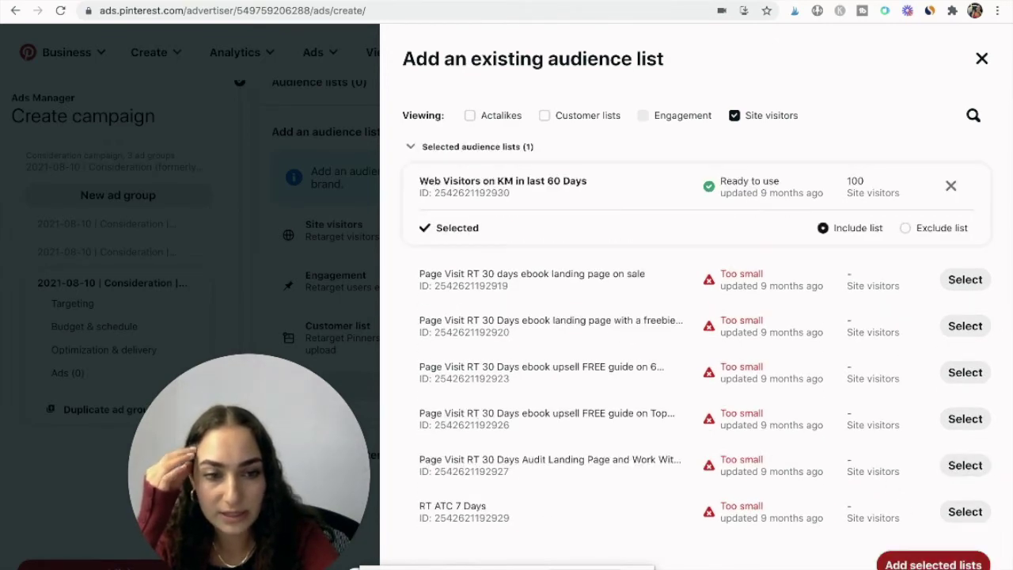
click(971, 564)
- Add the "Pinterest Content Types to Create" and "Video Pins for Traffic" Pins to the Audience ad group
scroll(586, 322, down, 10)
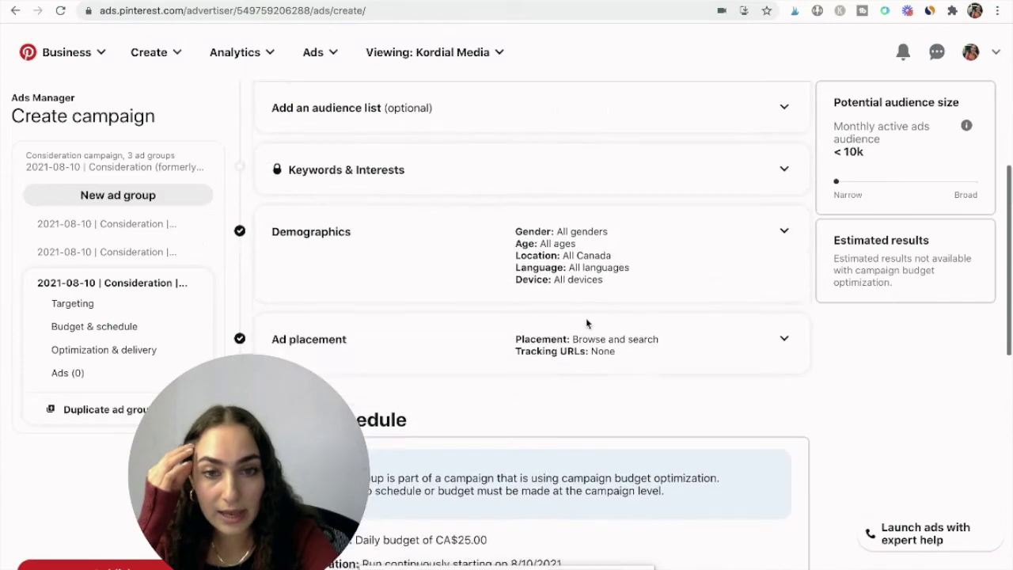
scroll(585, 323, down, 8)
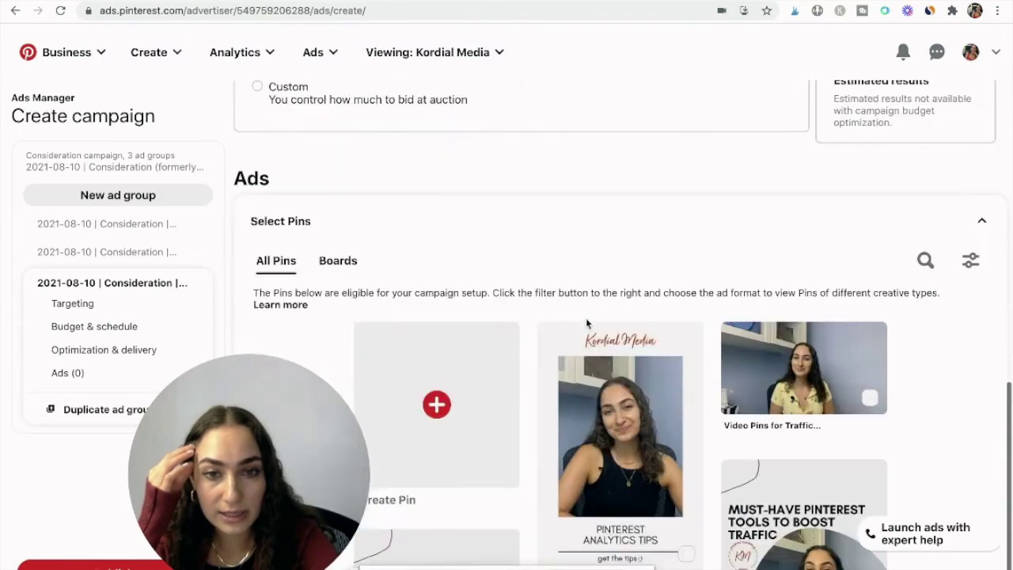
scroll(582, 404, down, 6)
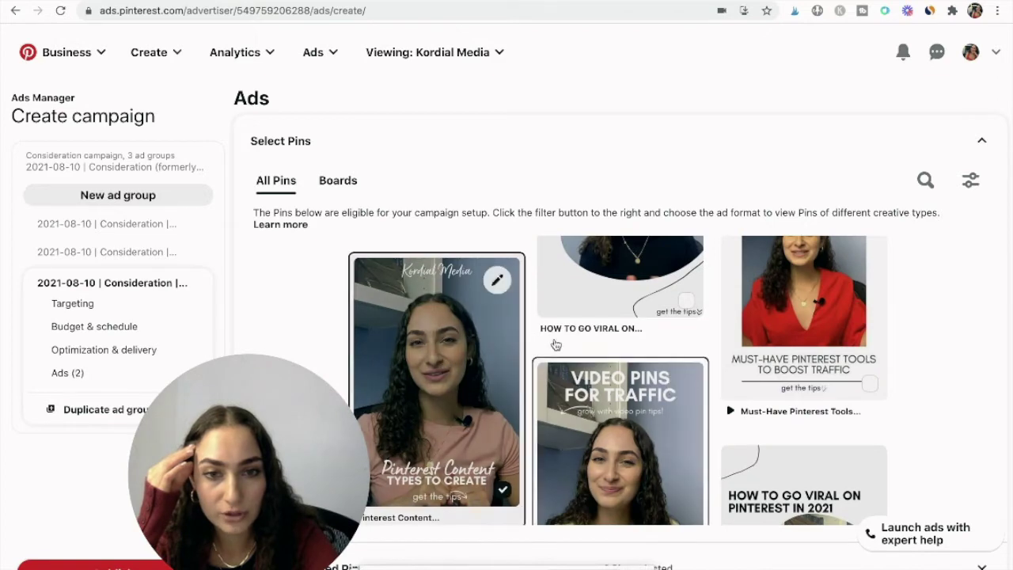
scroll(549, 238, up, 8)
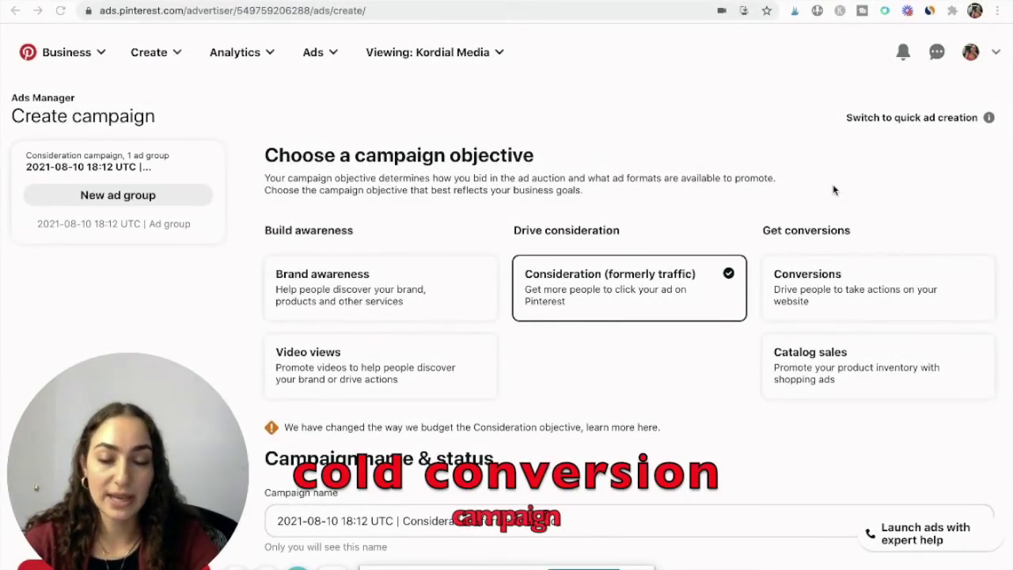
scroll(832, 190, down, 2)
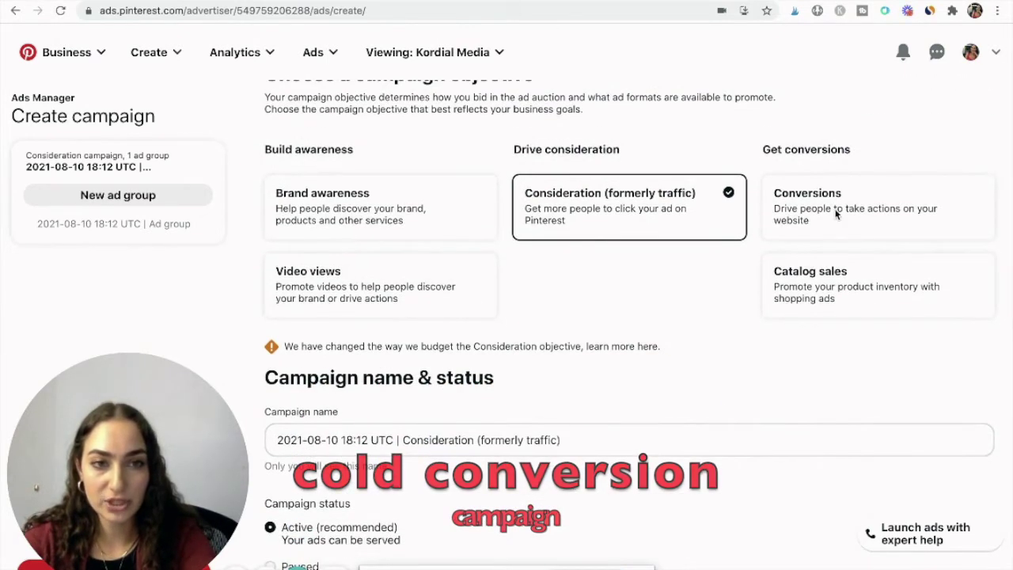
scroll(807, 213, up, 2)
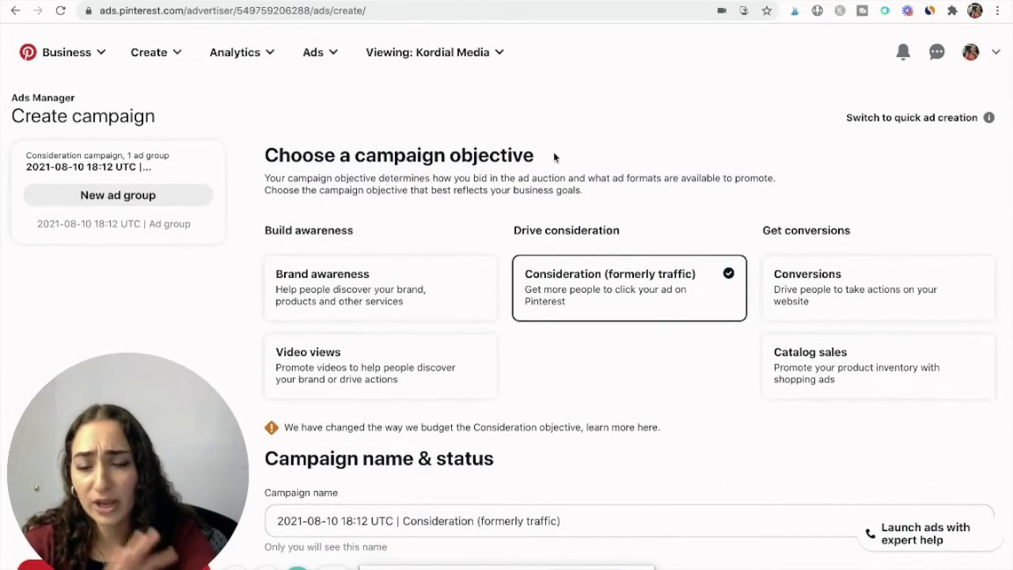
click(331, 52)
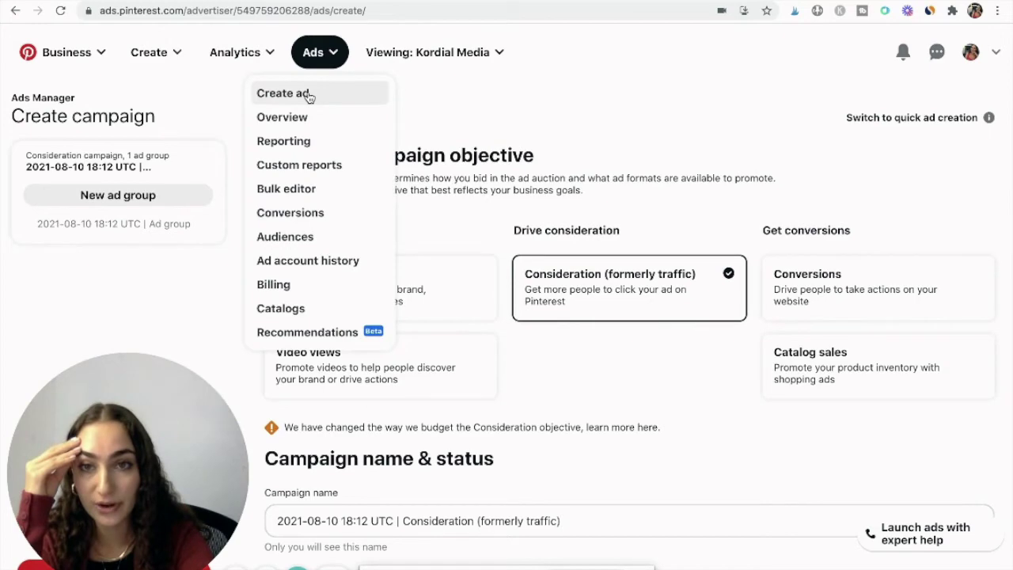
click(598, 122)
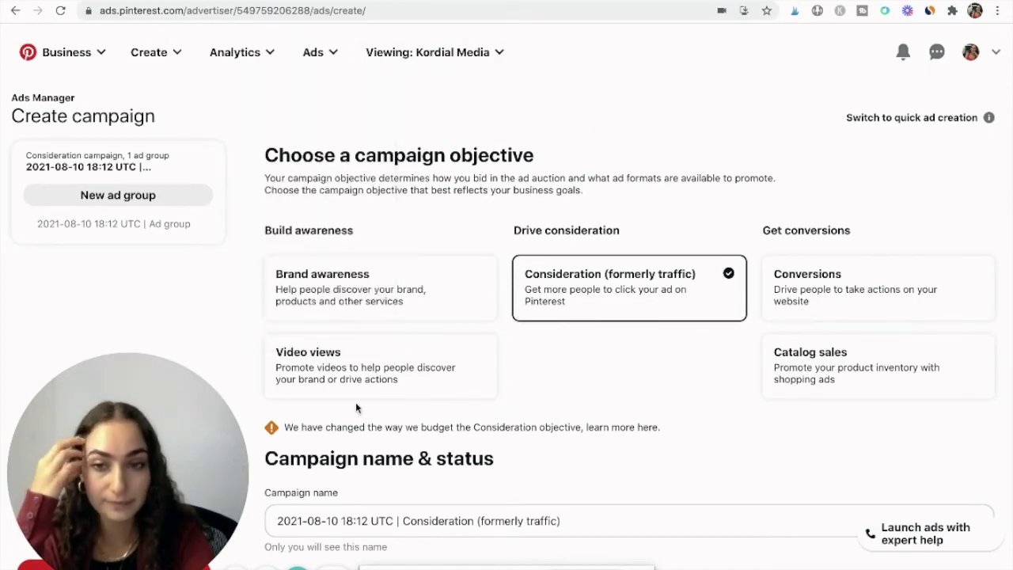
- Choose the Conversions campaign objective and rename the campaign "2021-08-10 | Conversions | 1 ad group"
click(864, 295)
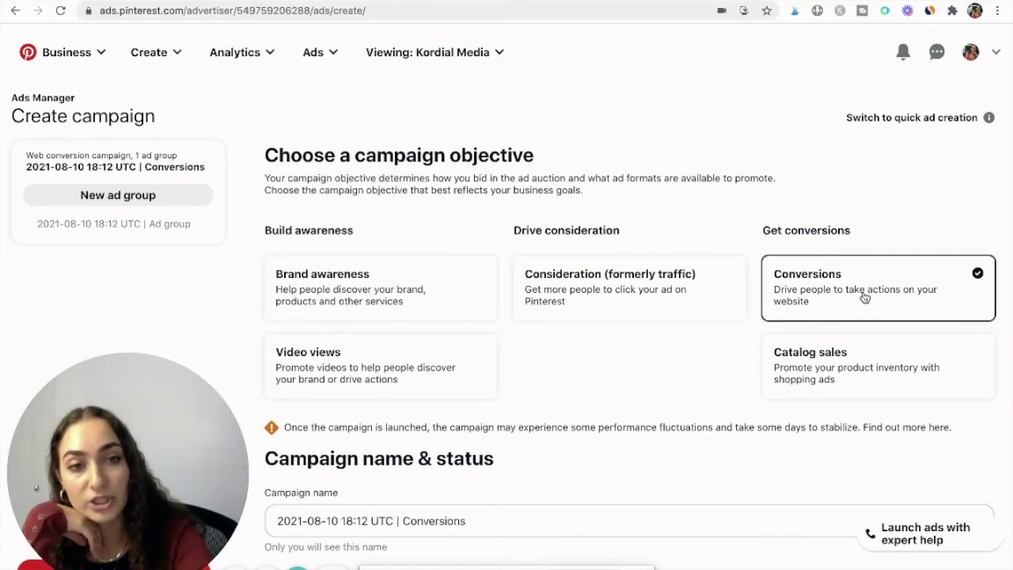
scroll(545, 343, down, 3)
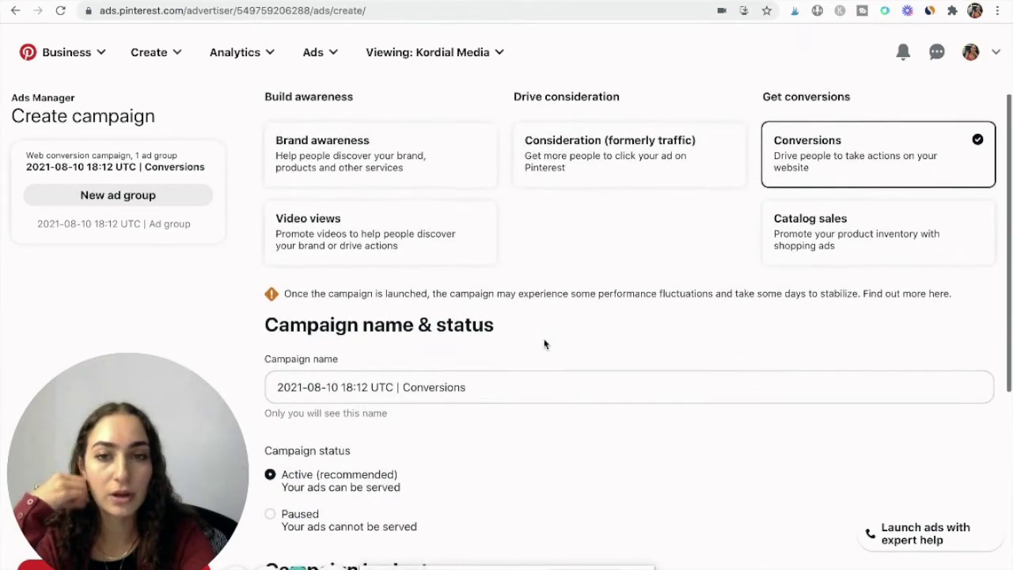
scroll(543, 340, down, 2)
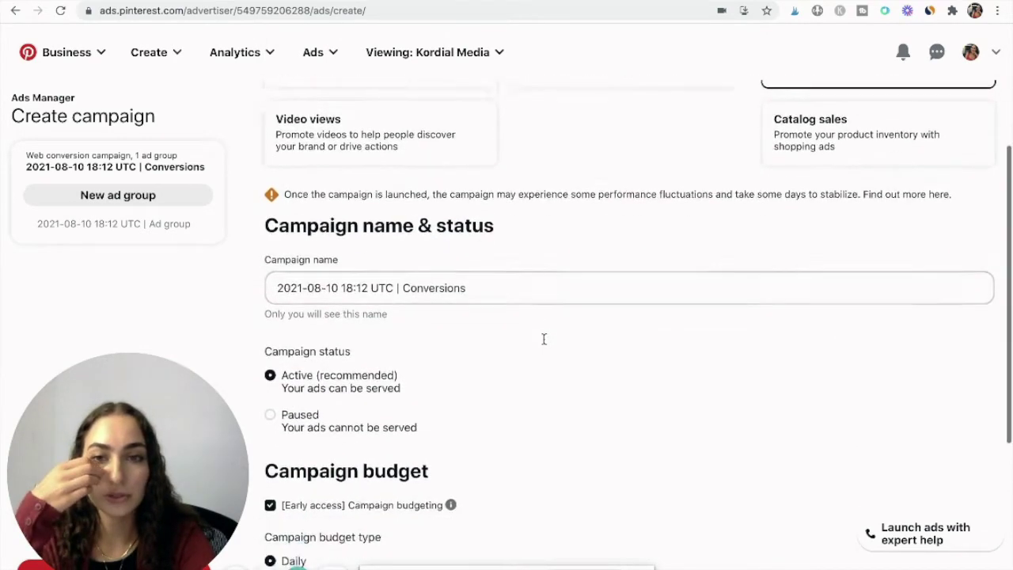
drag(393, 257, 341, 257)
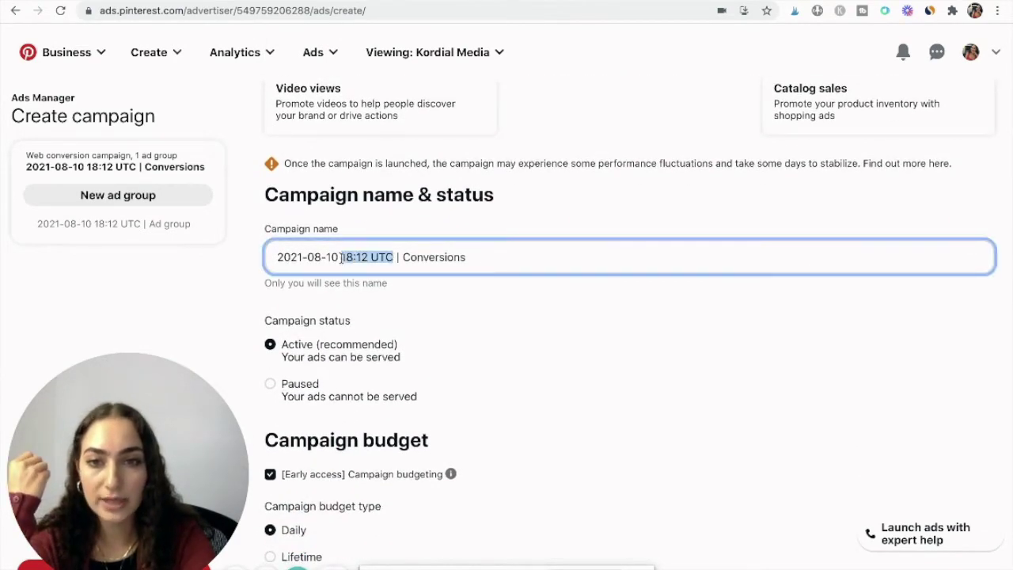
key(BackSpace)
key(Delete)
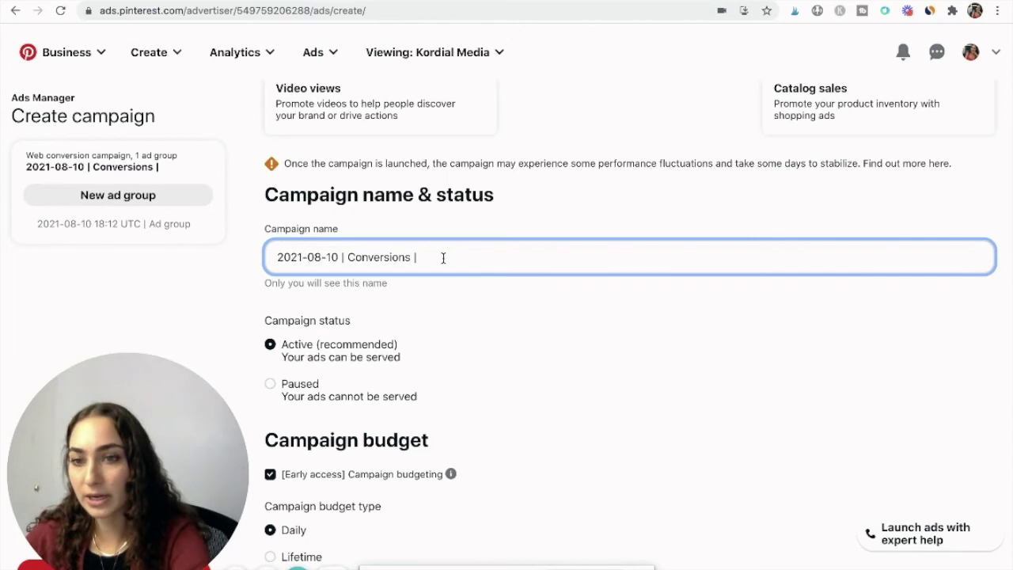
text(| )
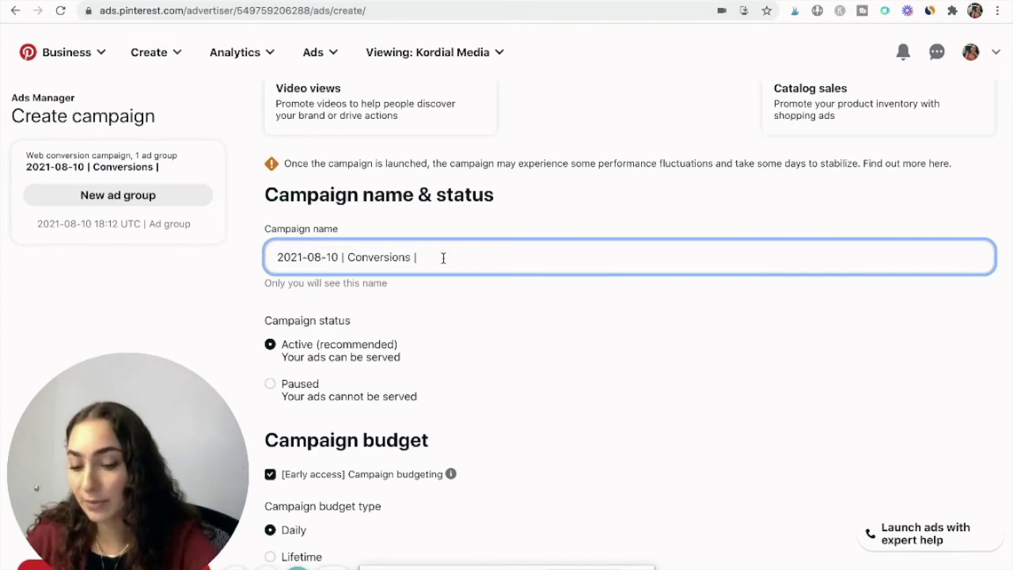
text(1)
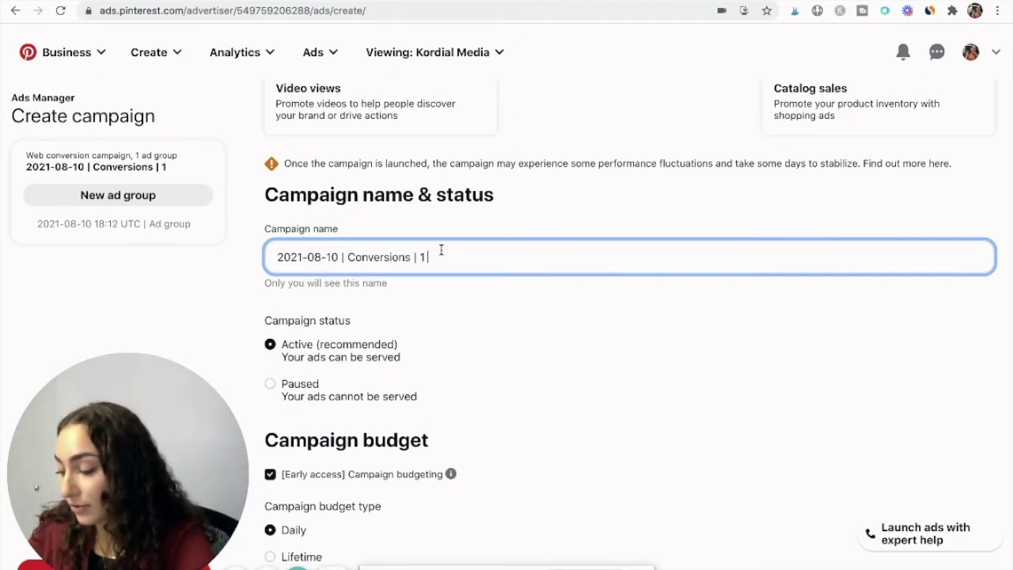
text( ad group)
- Set the campaign status to Paused and check the information on early access campaign budgeting
scroll(330, 305, down, 1)
click(269, 311)
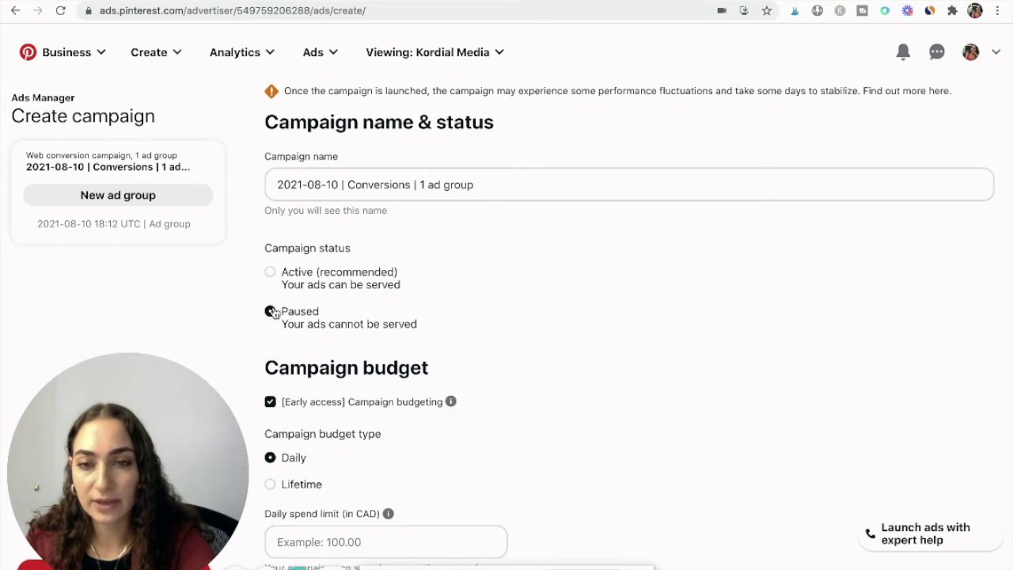
scroll(274, 337, down, 3)
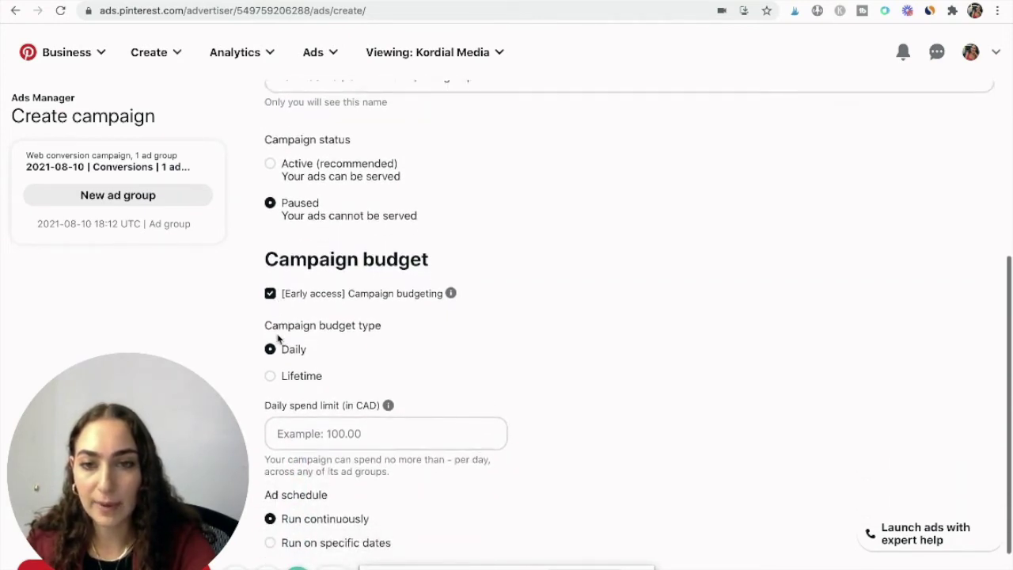
mouse_move(451, 243)
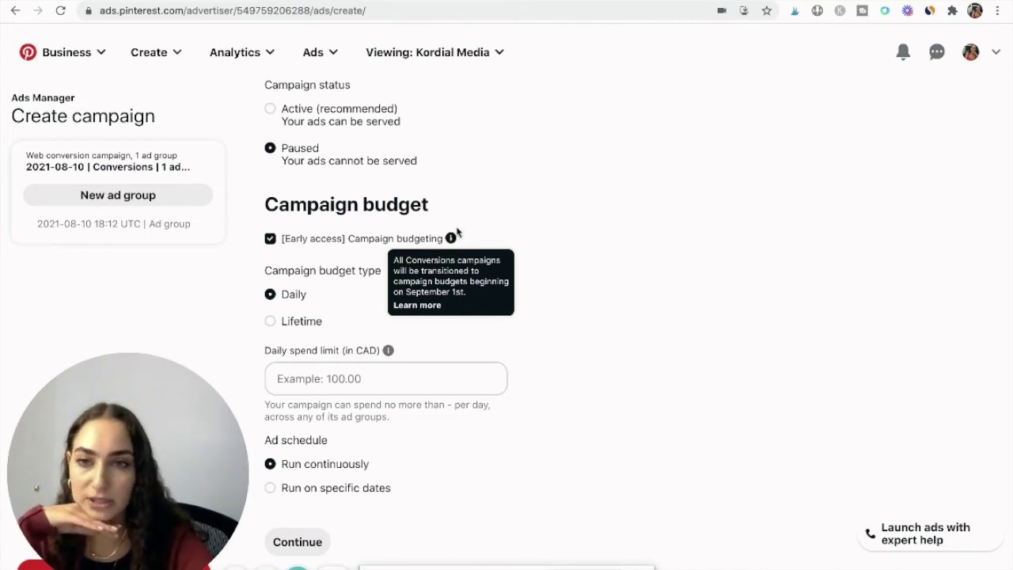
scroll(690, 111, down, 1)
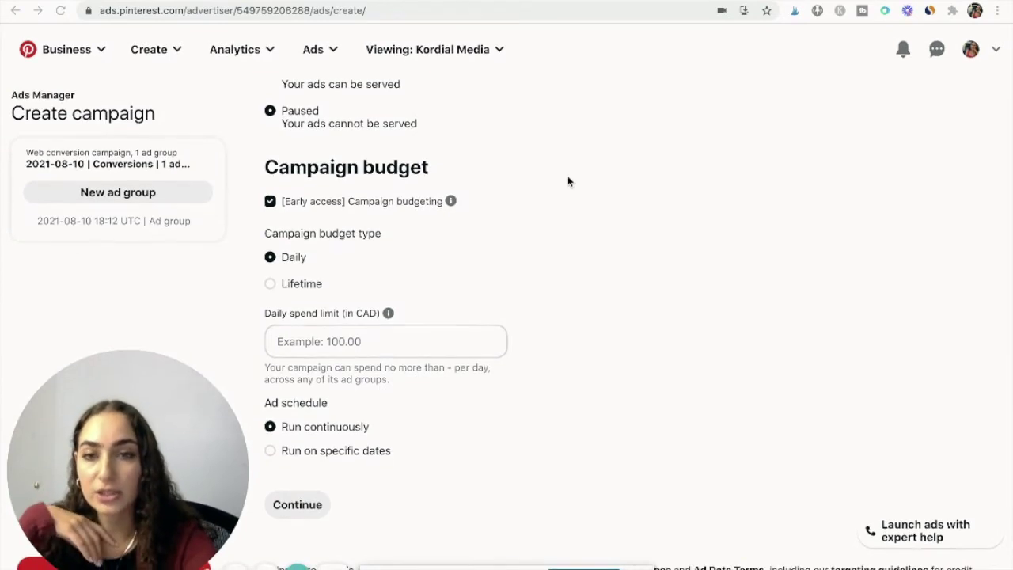
- Set the campaign's daily spend limit to 25.00 CAD and keep the ad schedule on Run continuously
scroll(567, 181, up, 1)
scroll(568, 181, up, 10)
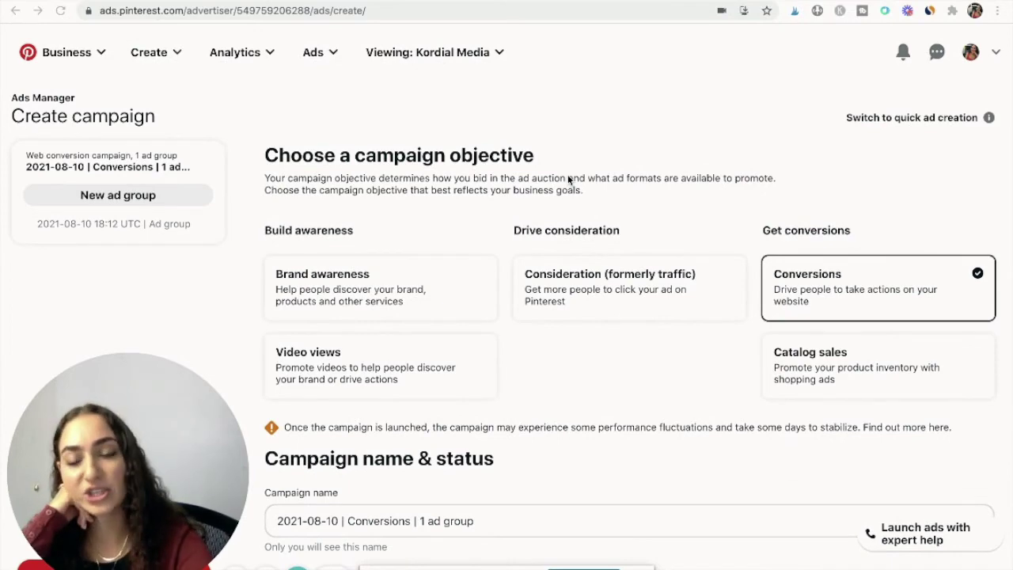
scroll(567, 178, down, 1)
scroll(597, 357, down, 5)
scroll(596, 360, down, 5)
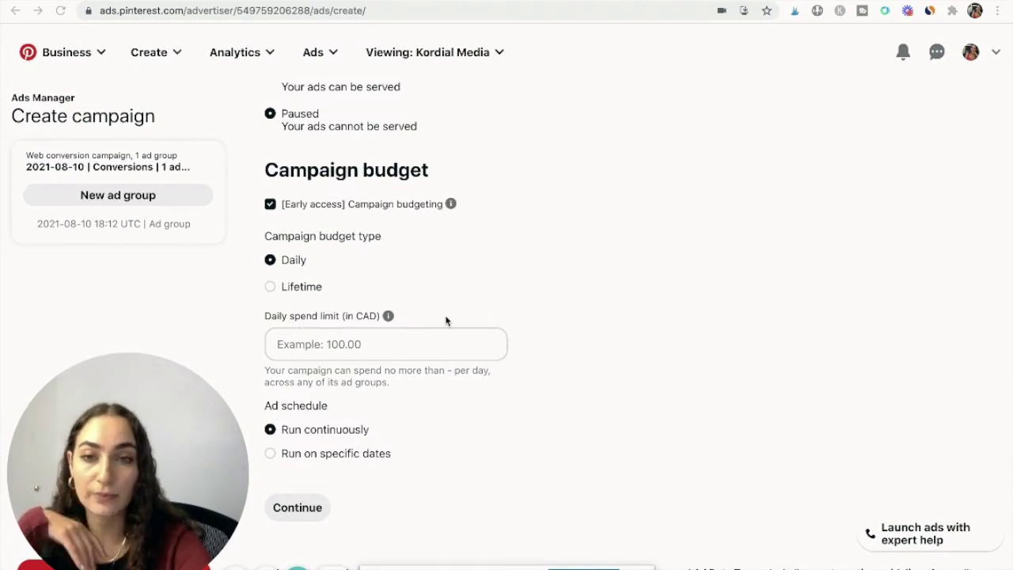
click(345, 344)
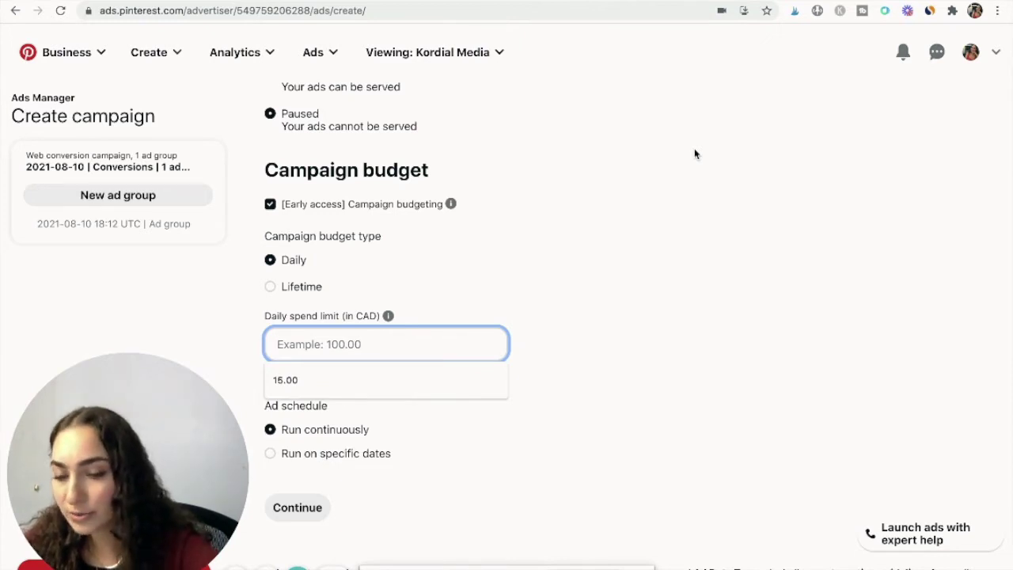
text(25.00)
click(660, 225)
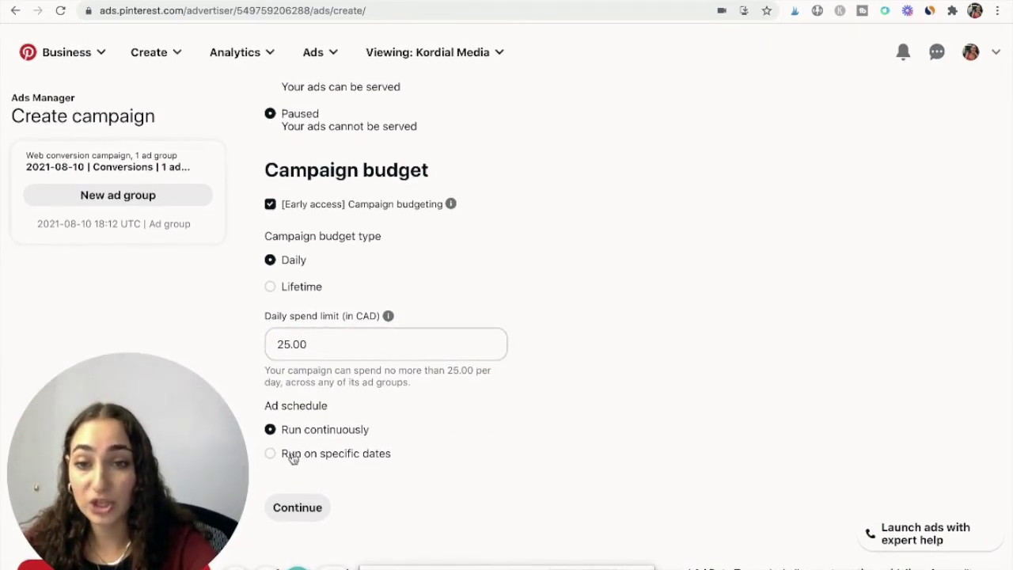
click(319, 456)
click(323, 437)
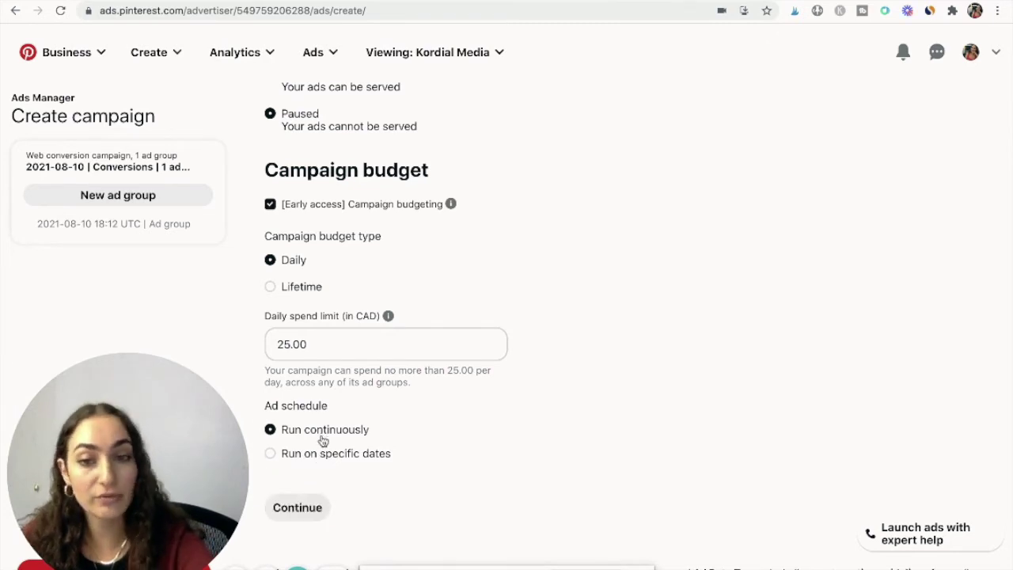
- Continue to the ad group details and shorten the ad group name to "2021-08-10 | Ad group"
click(309, 519)
click(380, 205)
drag(380, 205, 330, 204)
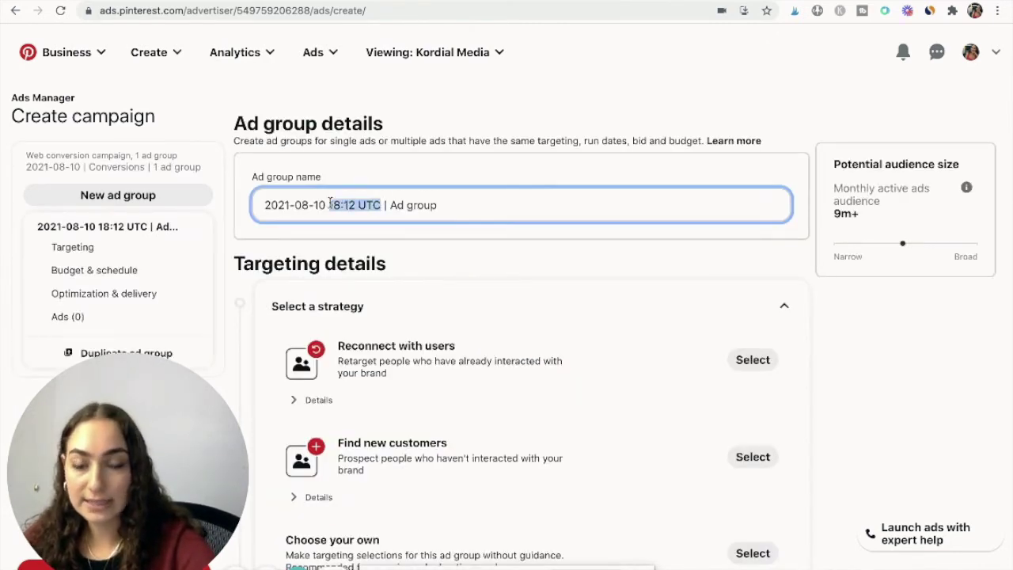
key(BackSpace)
key(BackSpace)
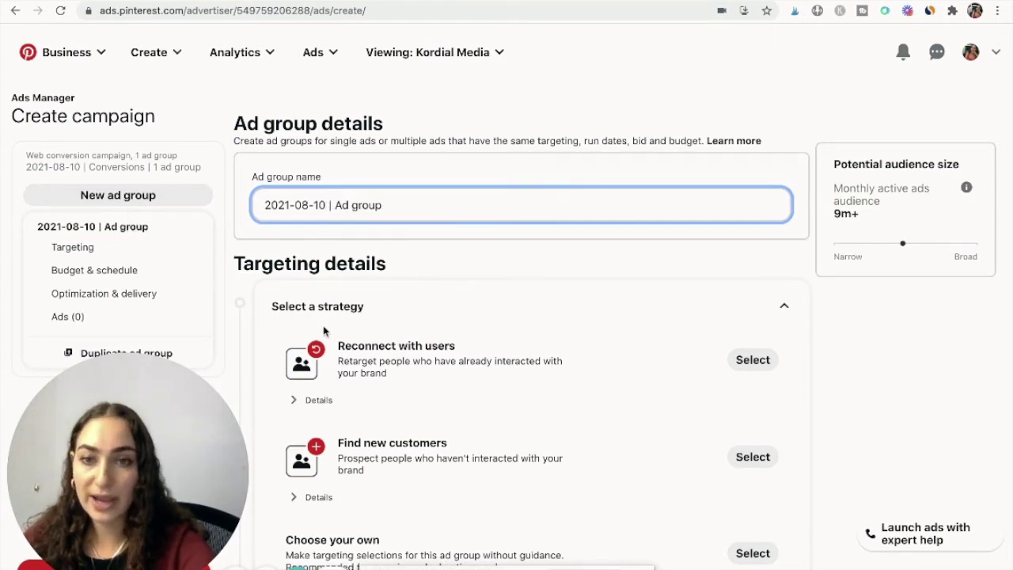
- Select the "Choose your own" targeting strategy for the conversion ad group
scroll(323, 325, down, 8)
scroll(323, 325, down, 2)
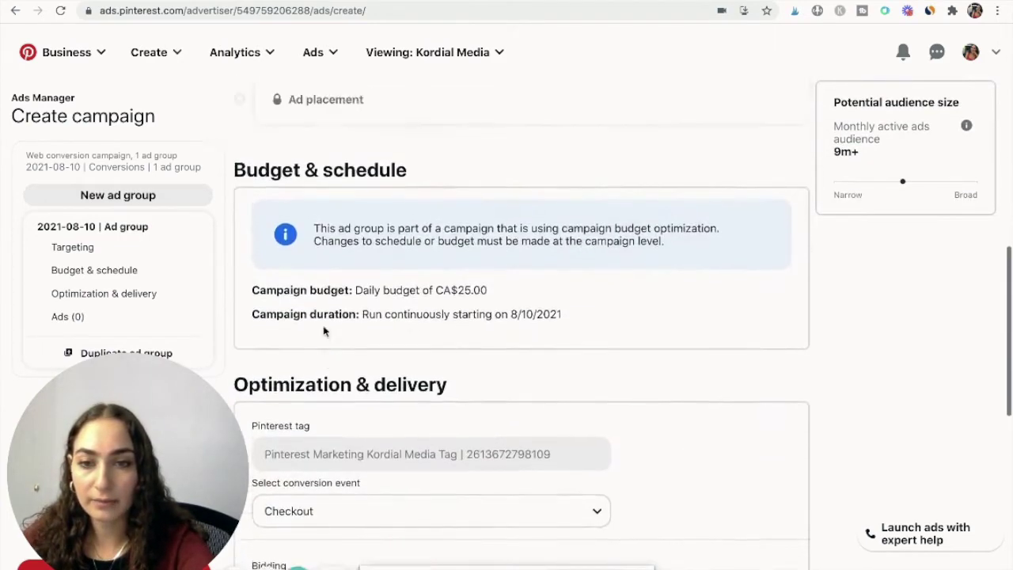
scroll(323, 333, up, 10)
scroll(443, 278, down, 2)
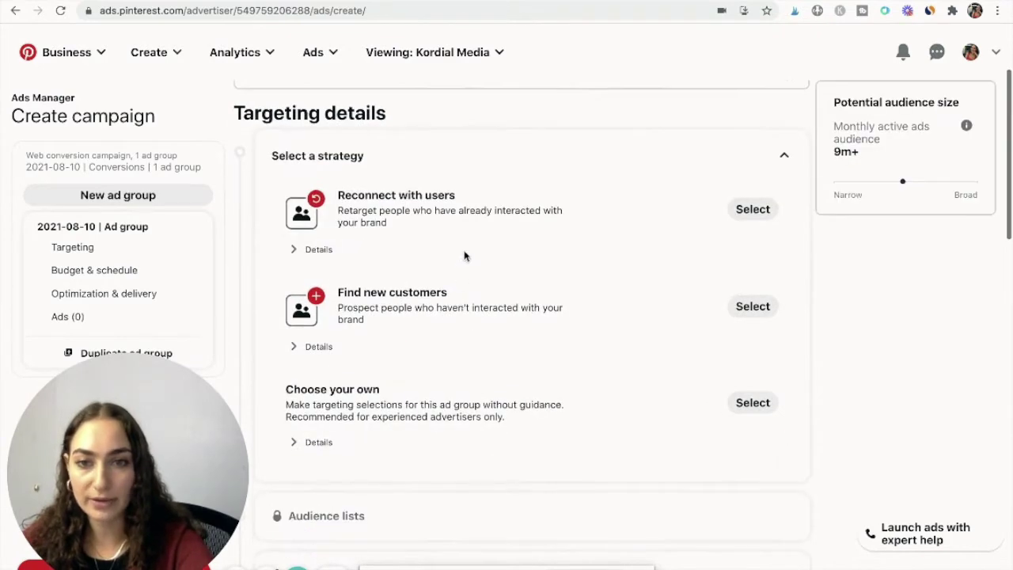
click(760, 404)
scroll(554, 301, down, 2)
click(640, 271)
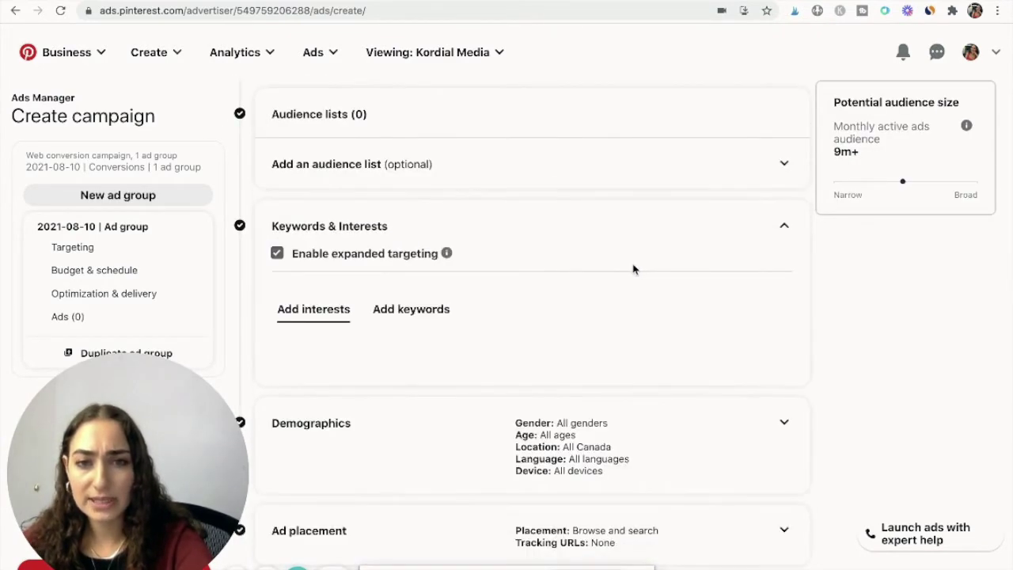
- Extend the ad group name to "2021-08-10 | Ad group | interest and keywords"
scroll(398, 354, up, 3)
click(407, 206)
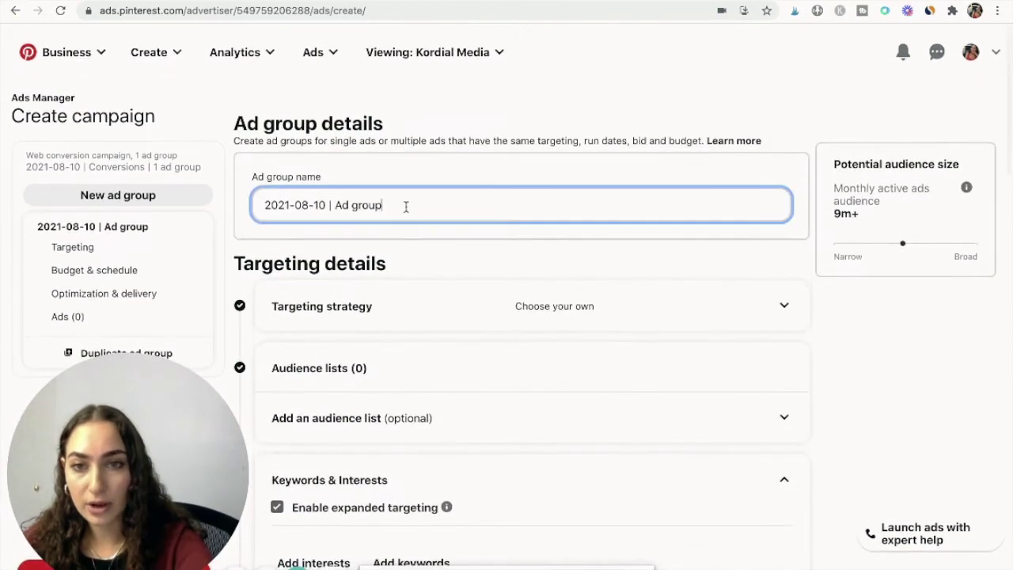
text(| intere)
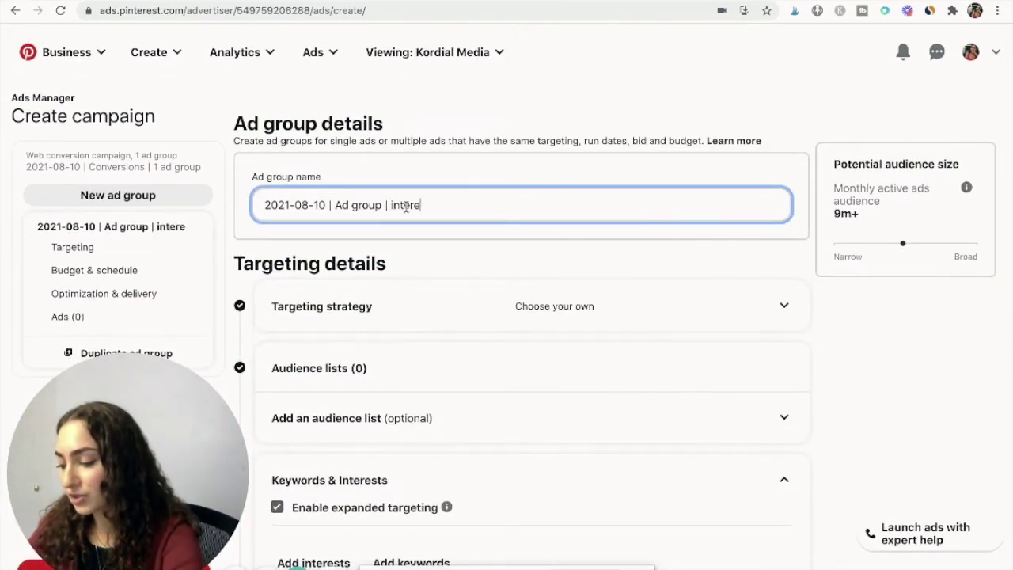
text(st and keywords)
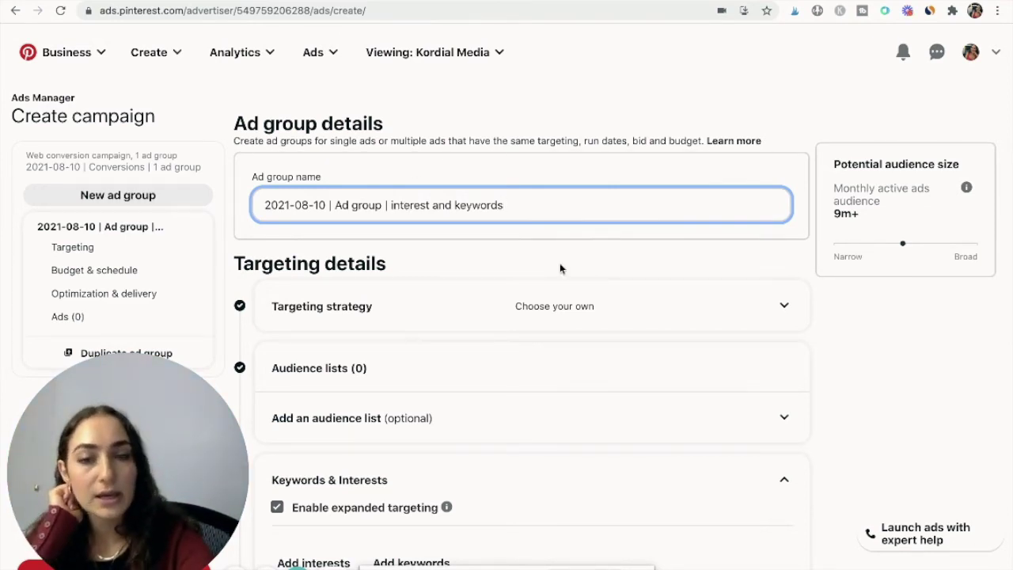
- Look through the ad group's targeting and budget settings and examine the available conversion events under Optimization & delivery
scroll(560, 265, down, 1)
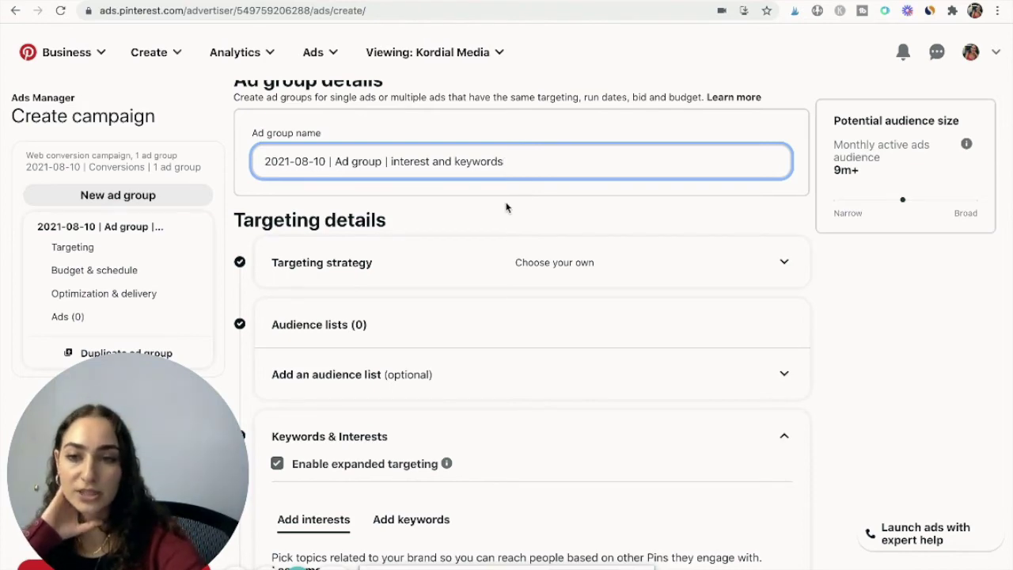
scroll(506, 207, down, 6)
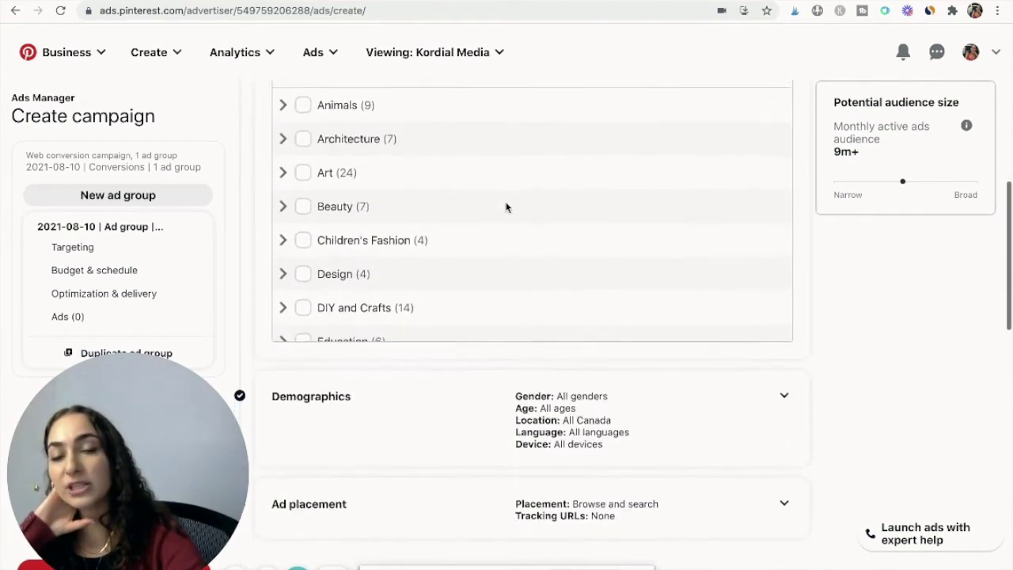
scroll(567, 449, down, 5)
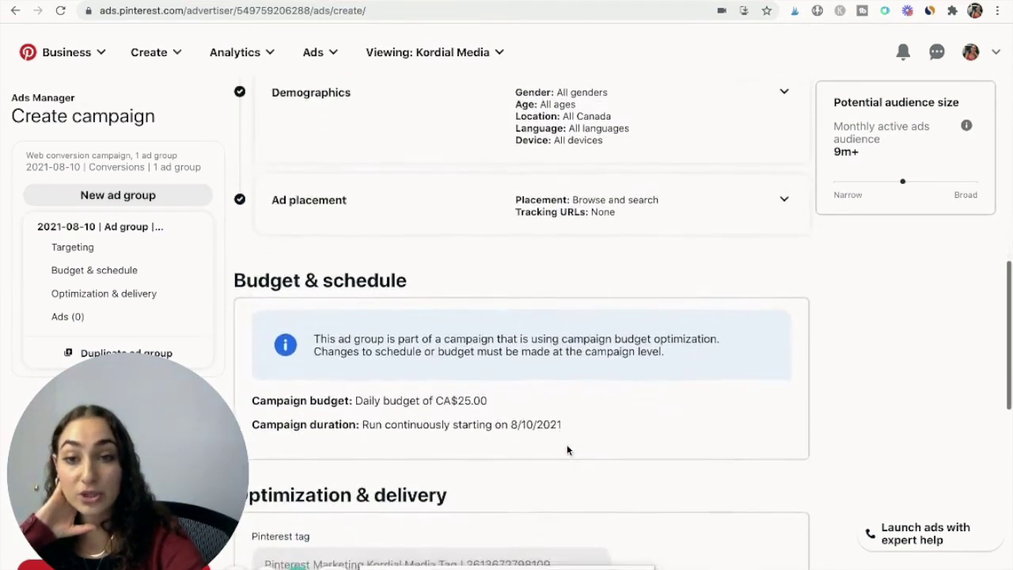
scroll(566, 450, down, 3)
click(404, 266)
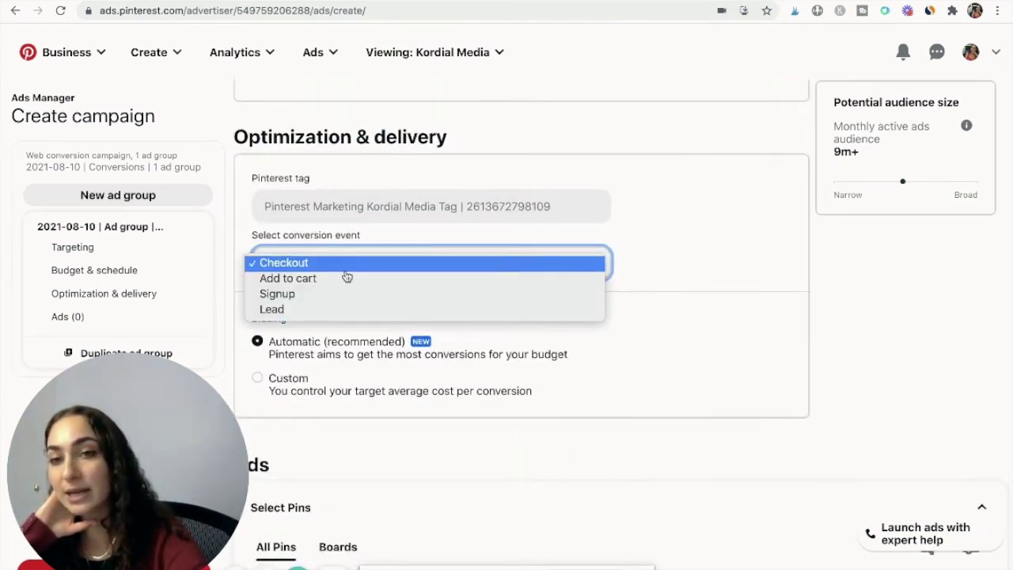
click(742, 242)
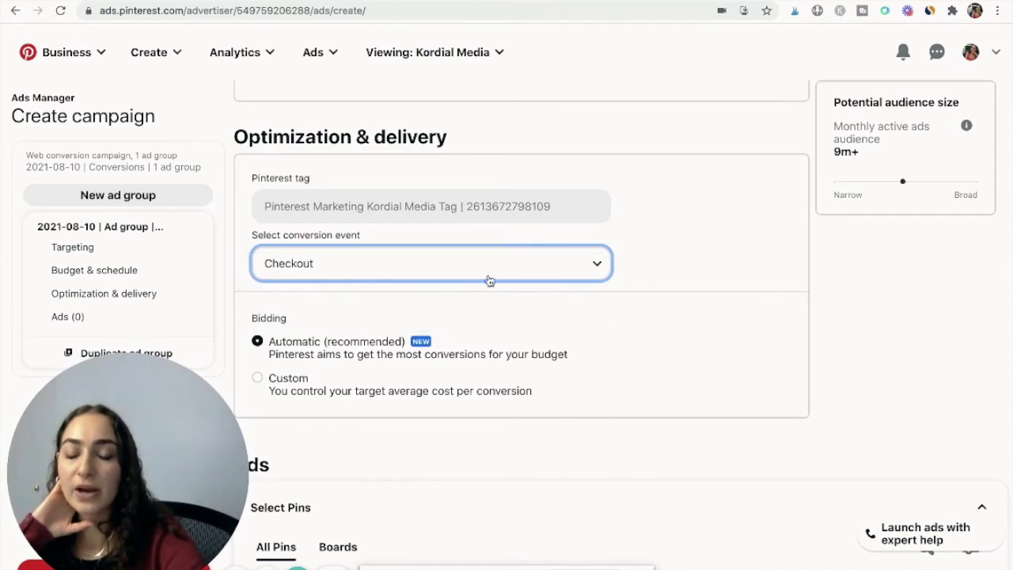
click(445, 273)
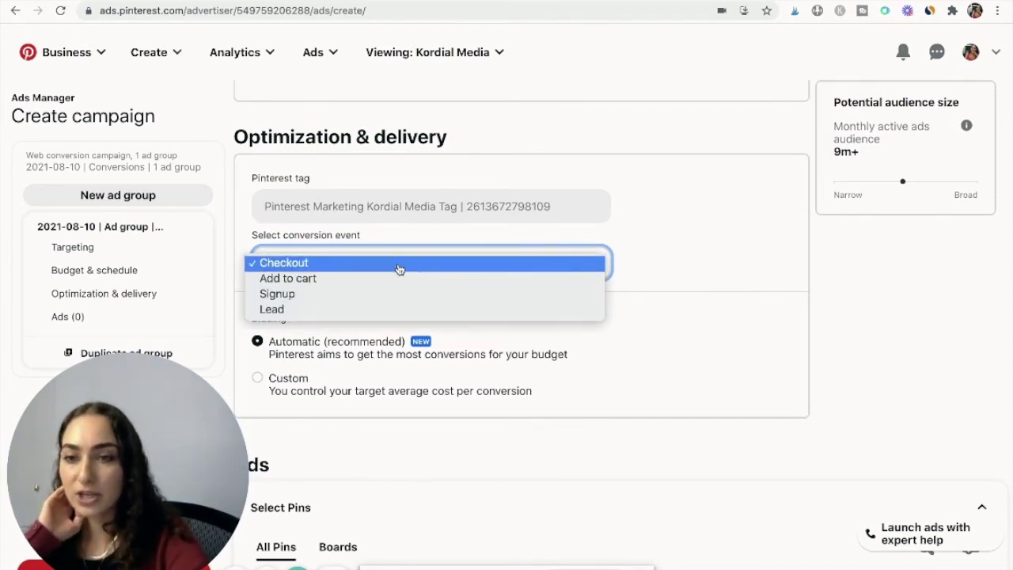
click(697, 205)
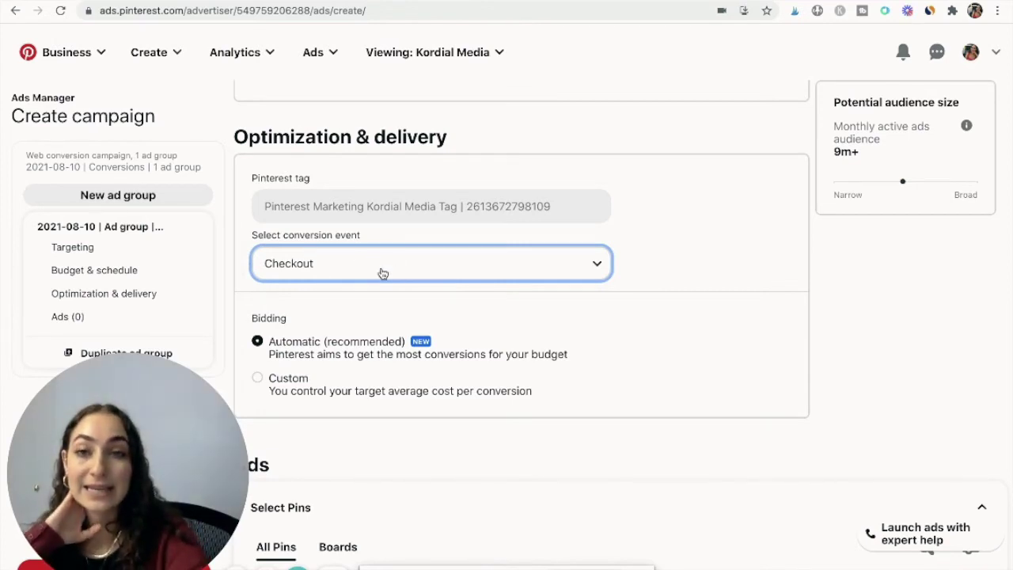
- Open the ad account's Conversions page in a separate tab and examine the Pinterest tag's event history
click(313, 52)
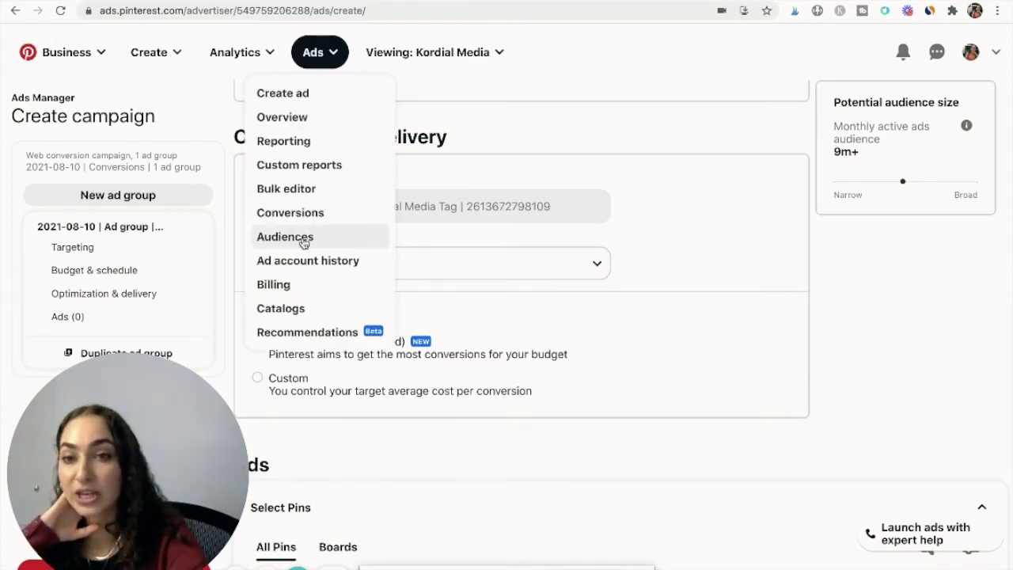
right_click(297, 214)
click(325, 220)
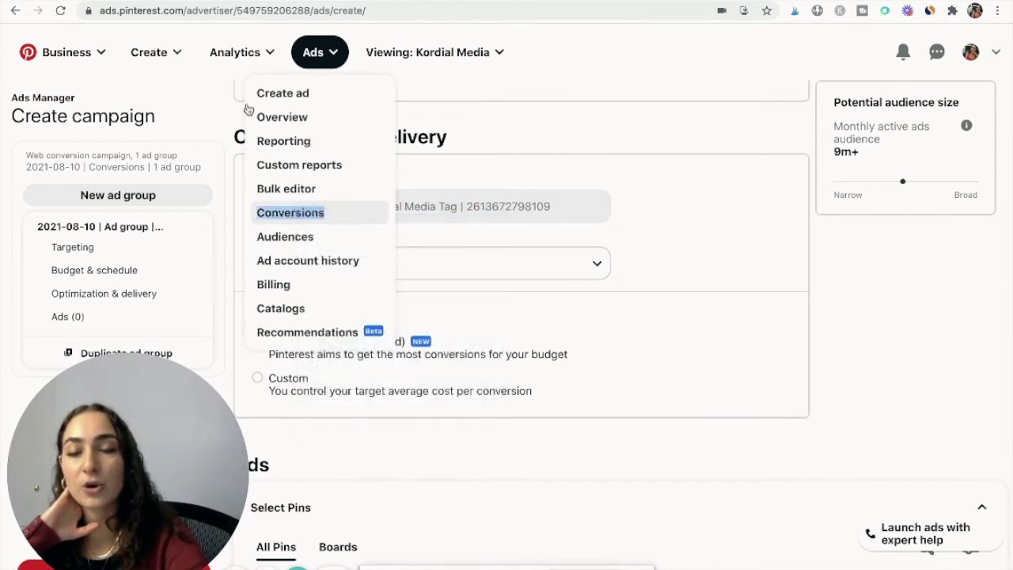
click(258, 2)
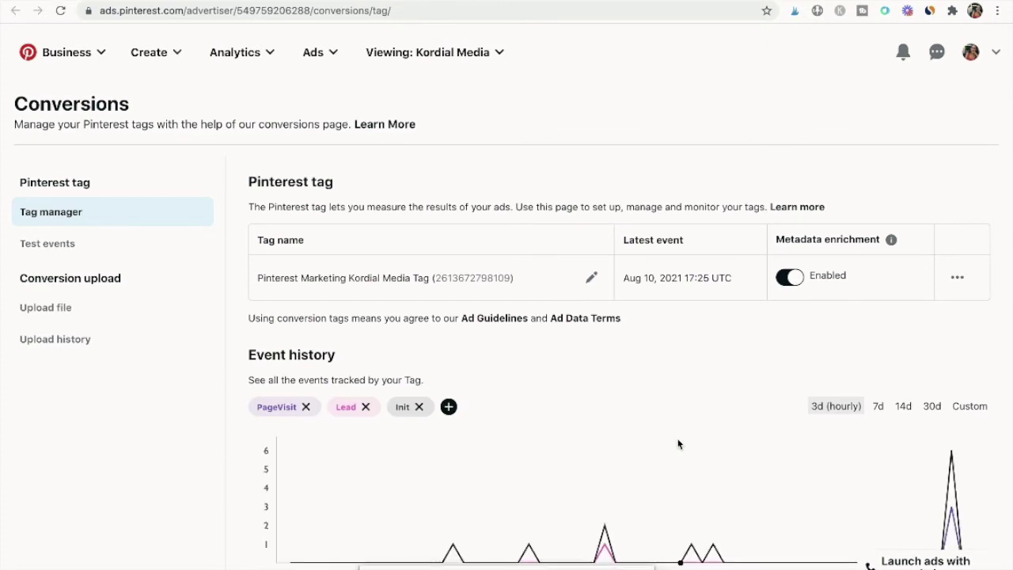
scroll(678, 441, down, 3)
scroll(678, 445, down, 1)
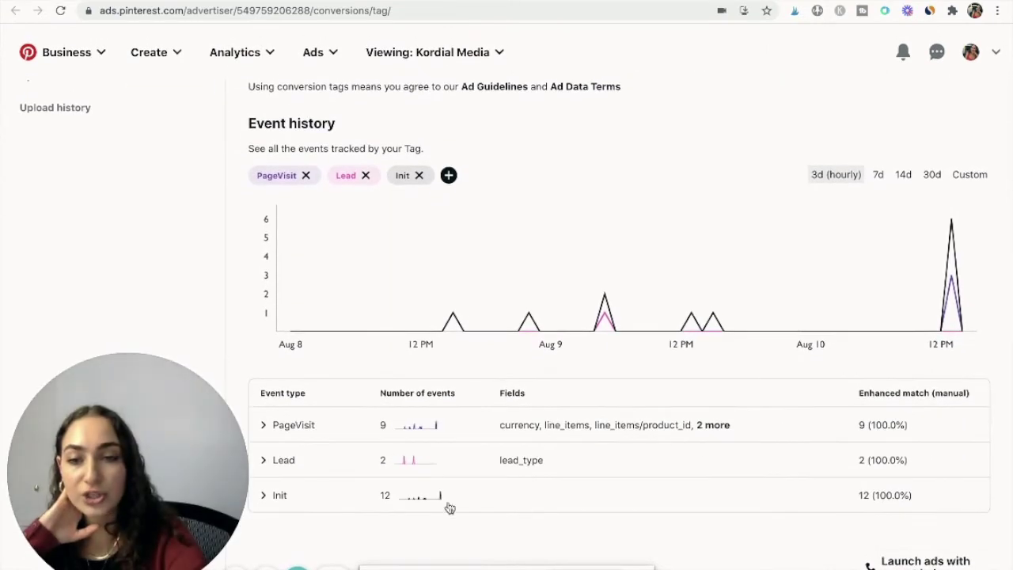
- Examine the field details recorded for the PageVisit event in the tag's event history
click(265, 426)
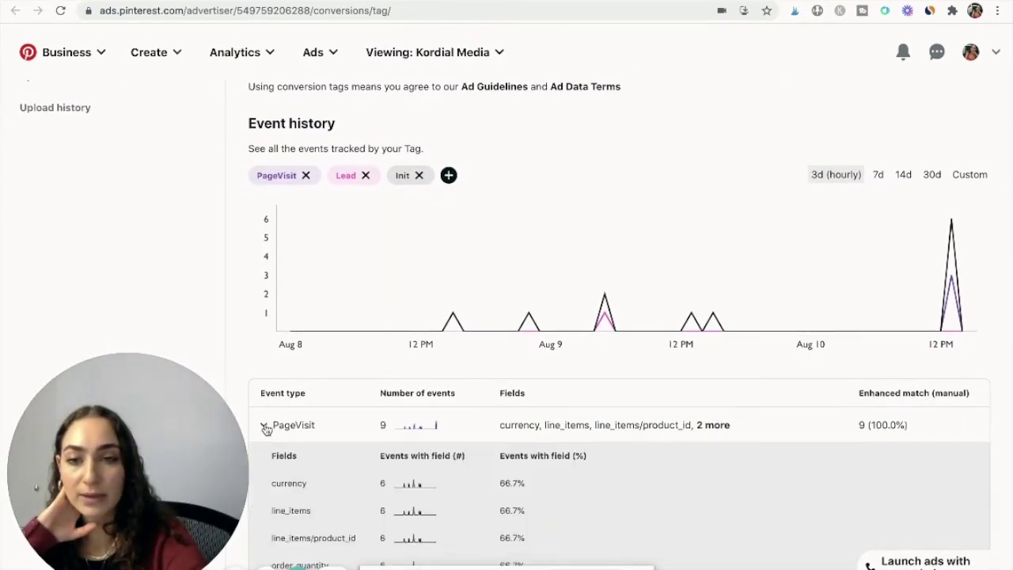
click(265, 426)
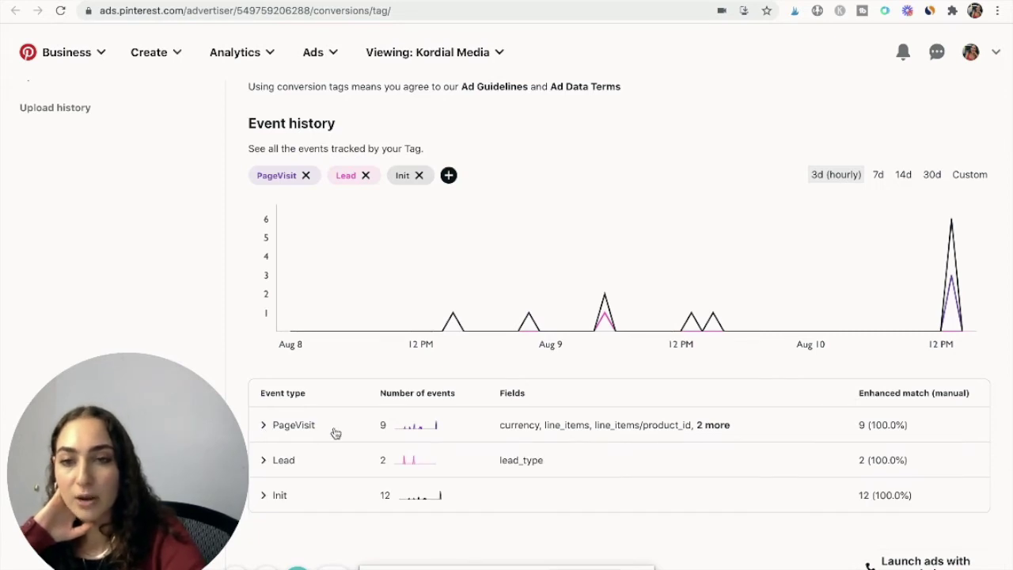
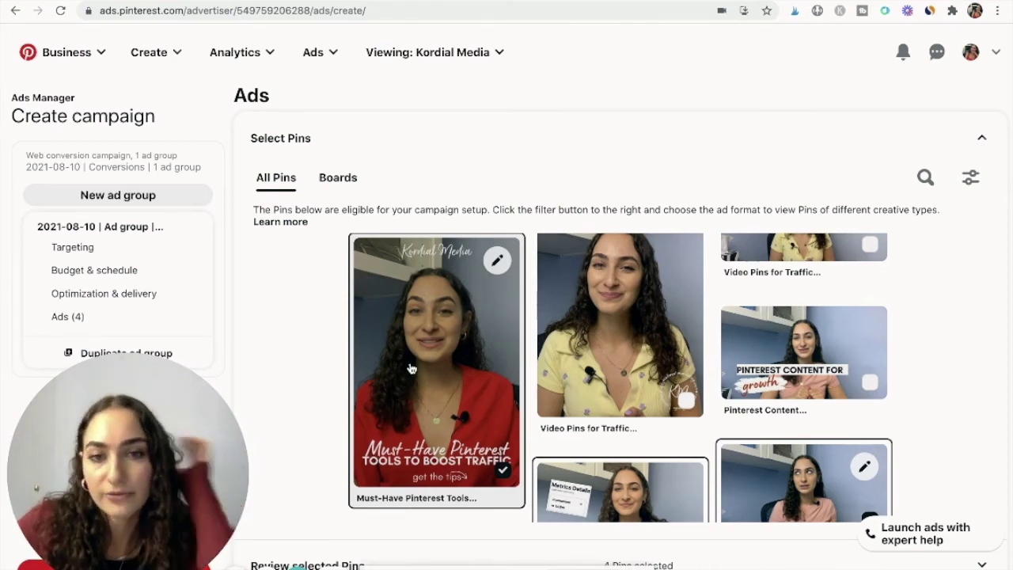
- Review the Pins selected for the conversion ad group and collapse the Pin selection section
scroll(410, 368, down, 3)
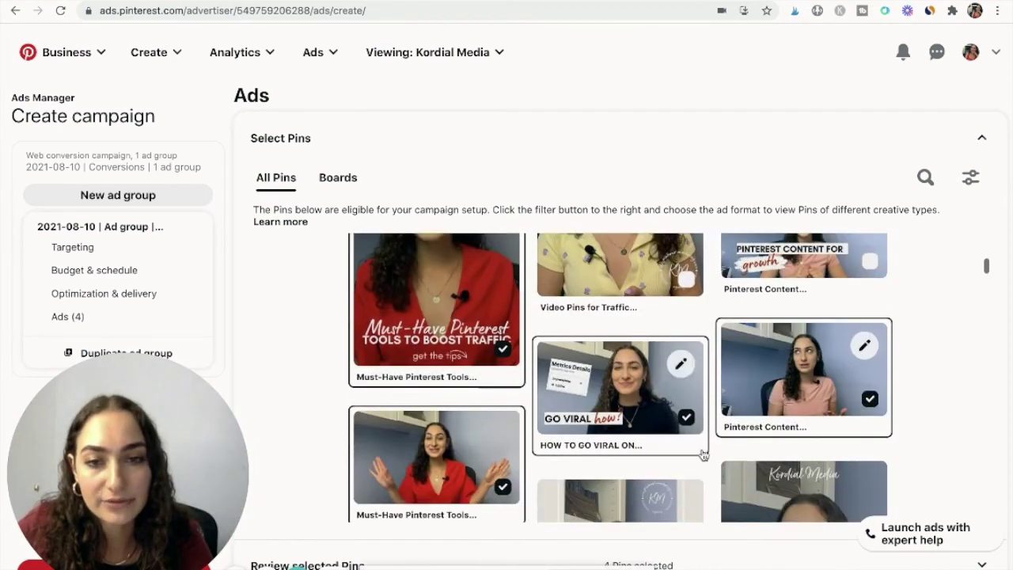
scroll(397, 340, up, 2)
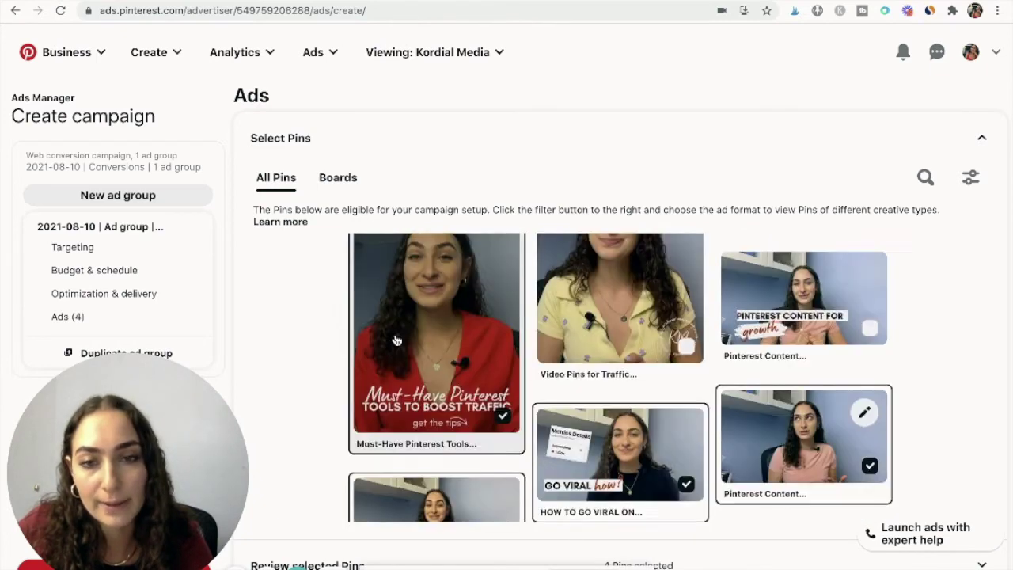
click(982, 139)
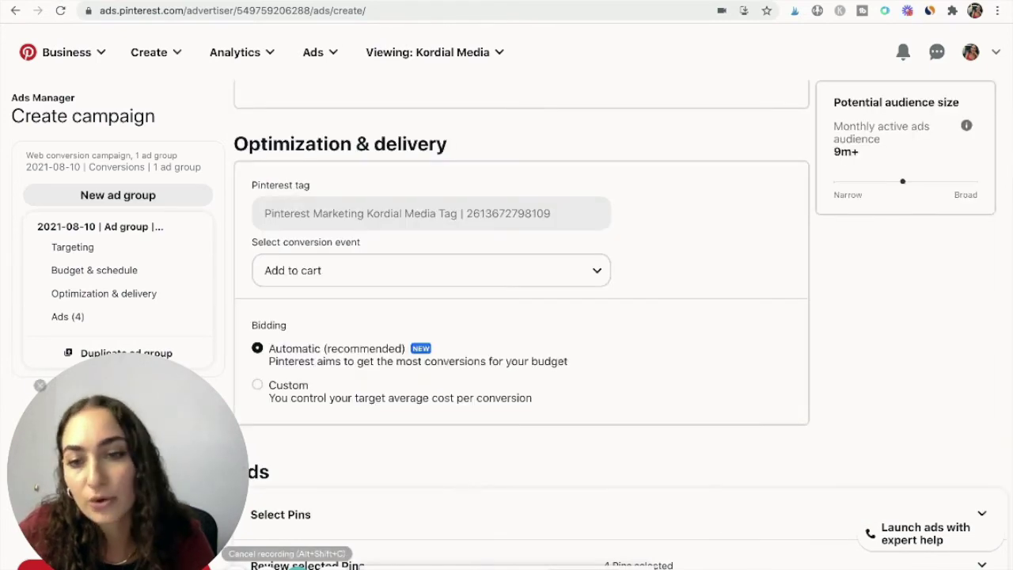
- Review the ad group's conversion event and bidding settings, and look through the available targeting interests
scroll(435, 410, up, 3)
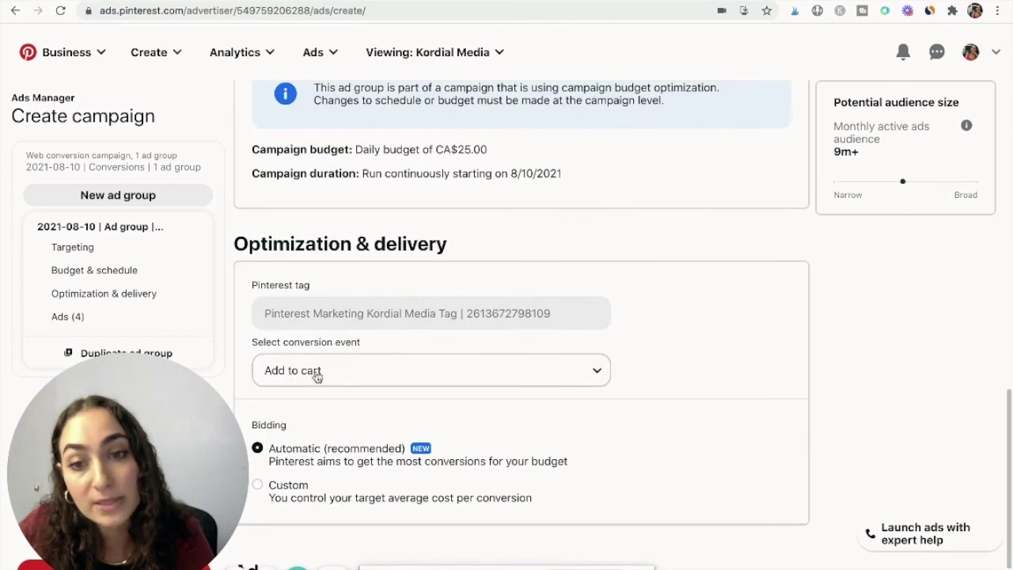
scroll(339, 384, up, 1)
scroll(313, 401, down, 2)
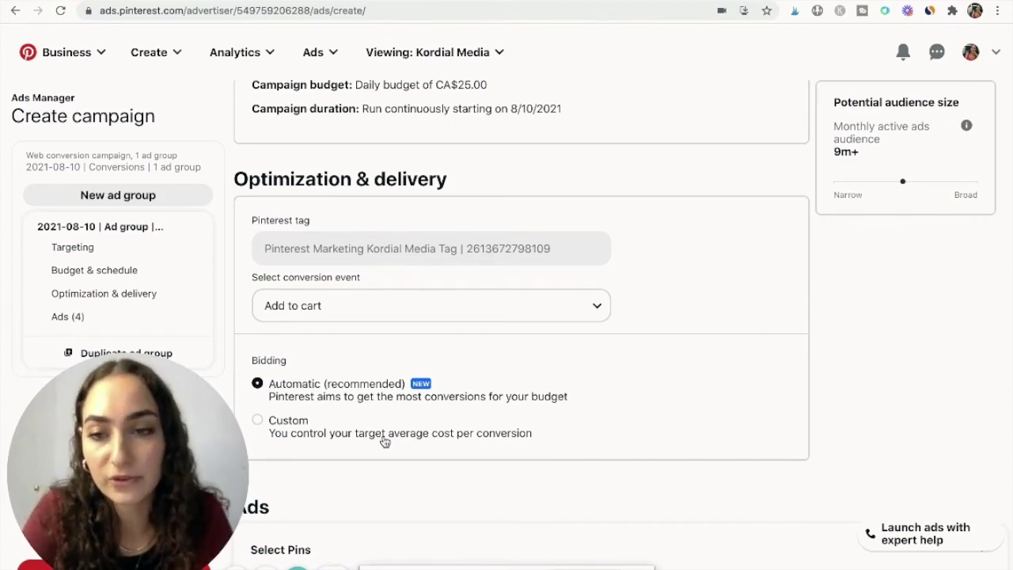
scroll(383, 440, up, 2)
scroll(384, 440, up, 6)
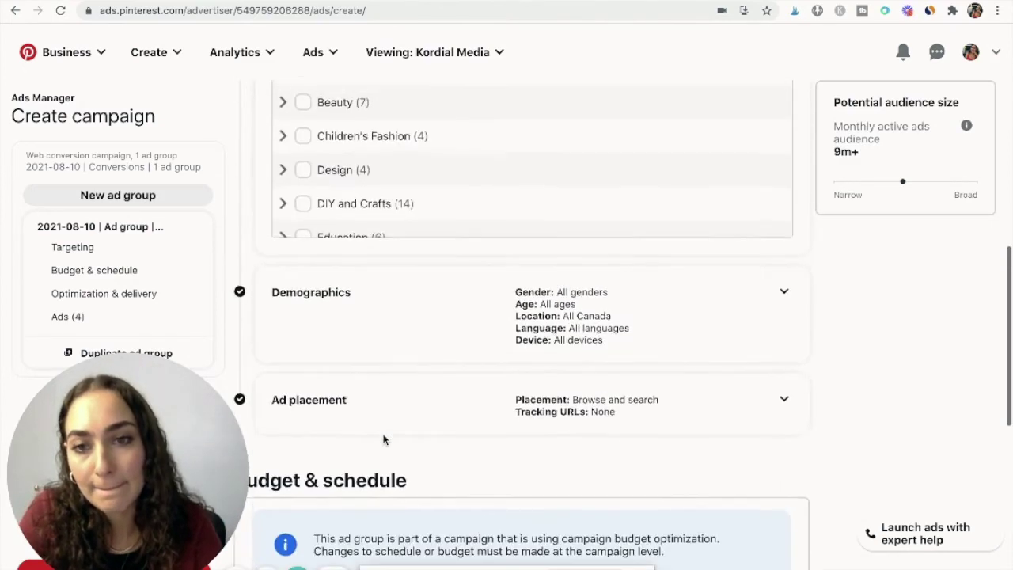
scroll(408, 438, up, 4)
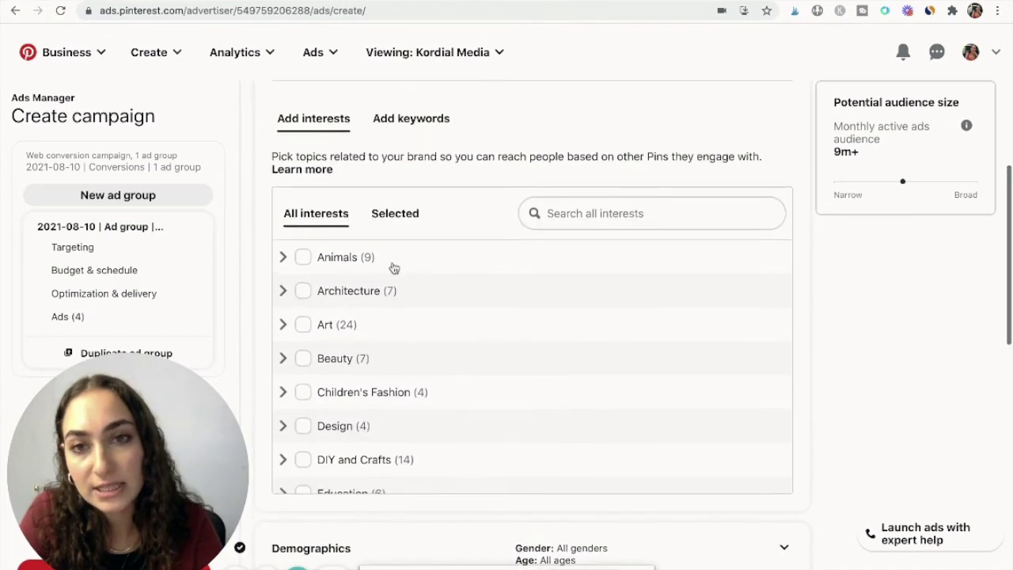
scroll(394, 269, down, 1)
scroll(385, 343, down, 5)
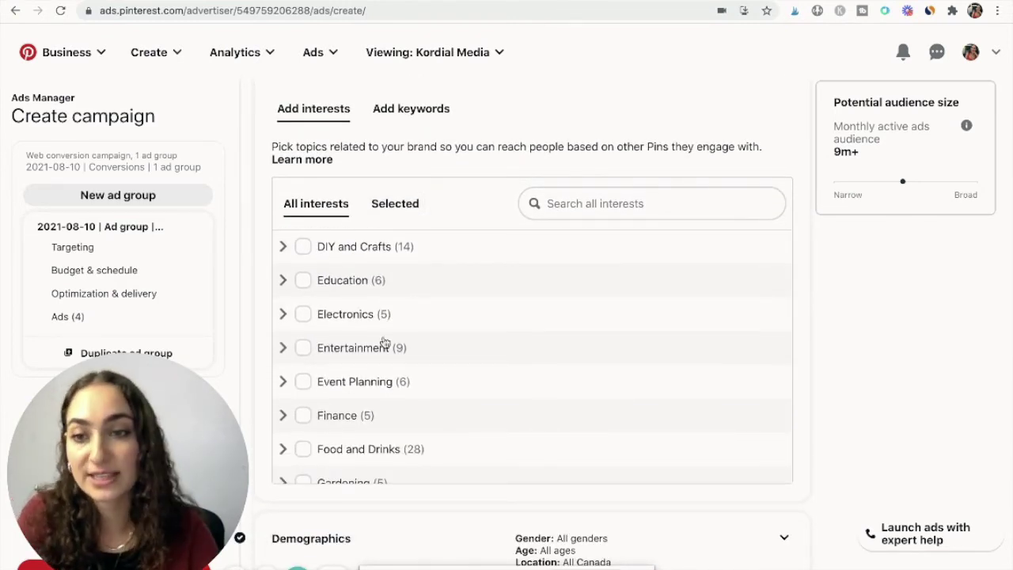
scroll(384, 343, up, 5)
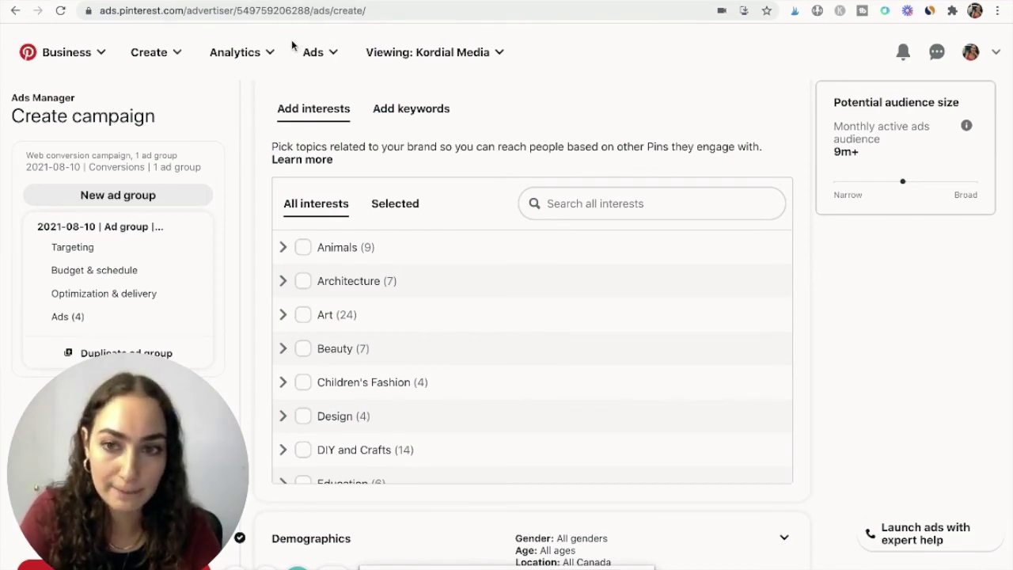
- Compare the keyword entry area with the list of interests in the conversion ad group's Keywords & Interests targeting
click(413, 110)
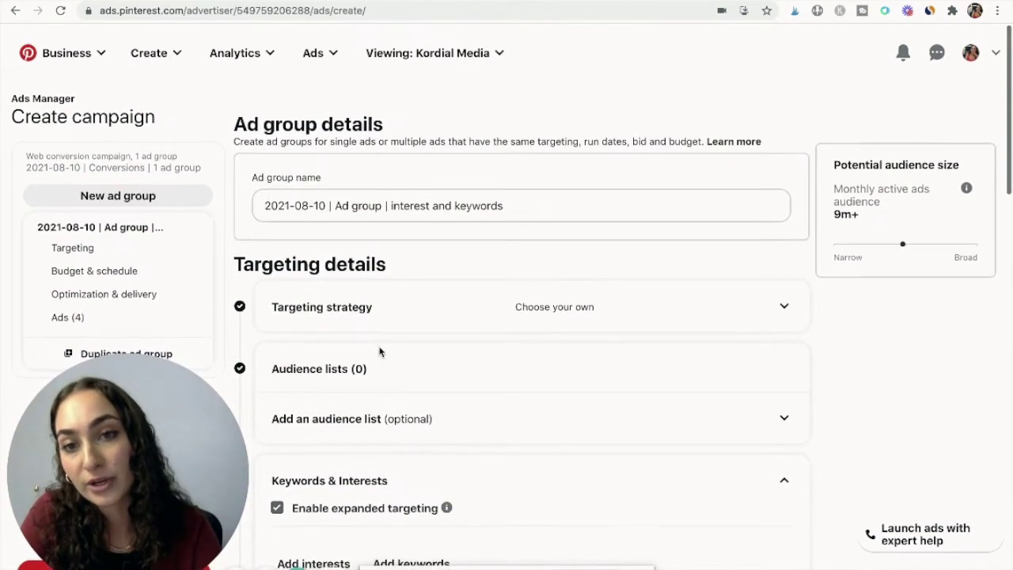
scroll(491, 218, down, 3)
scroll(492, 220, down, 3)
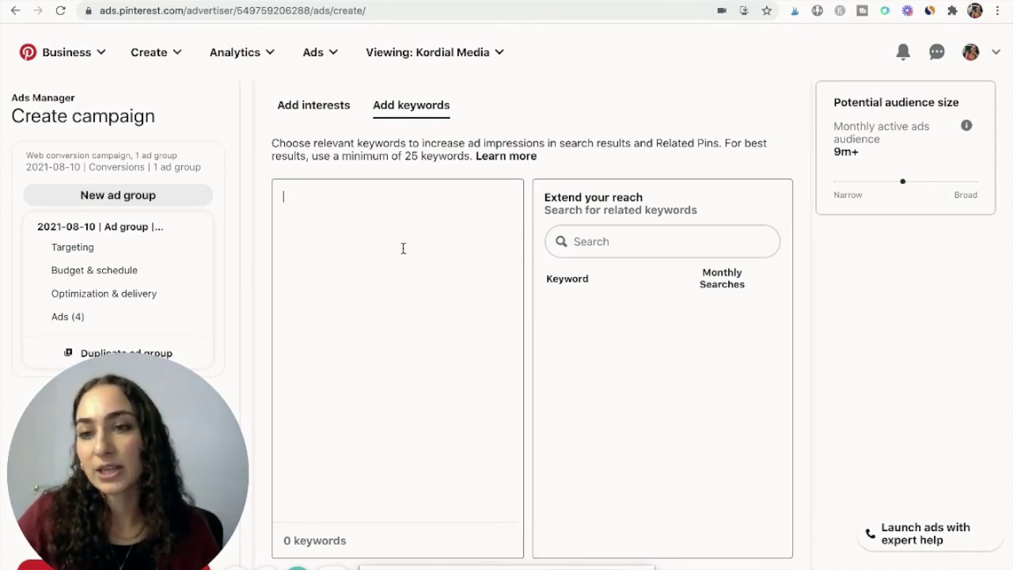
click(314, 110)
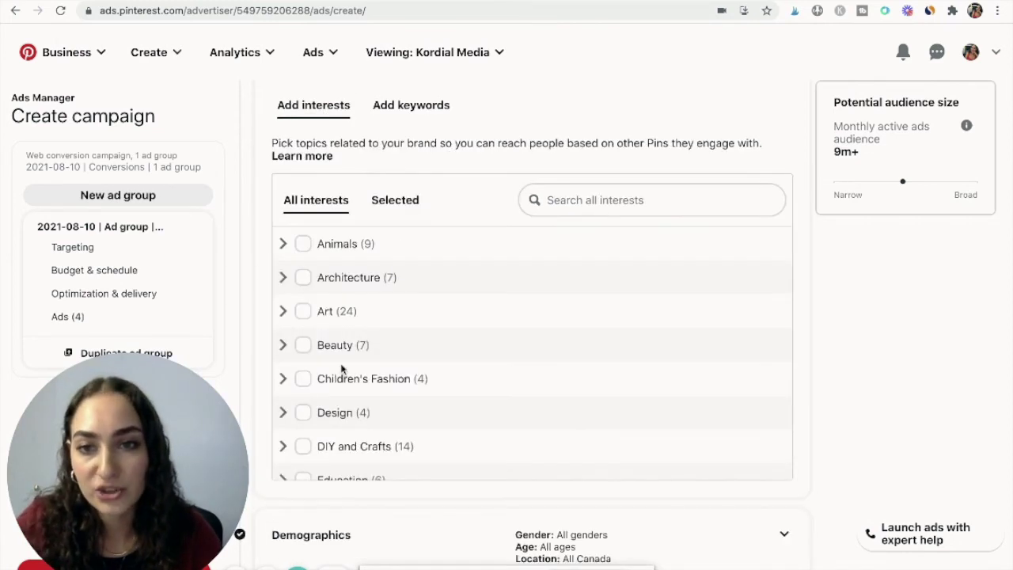
scroll(387, 407, down, 2)
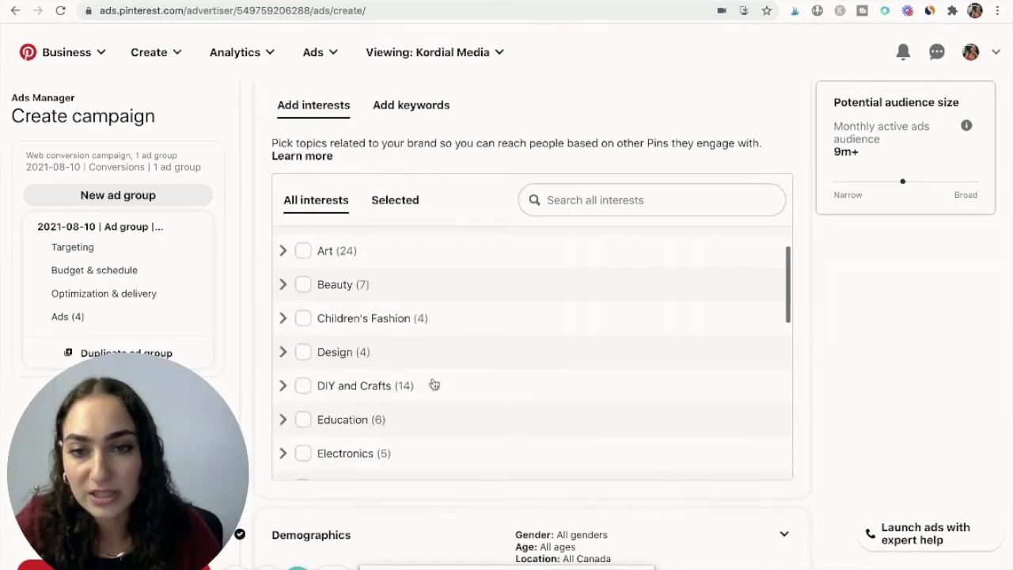
scroll(432, 385, down, 1)
scroll(371, 349, down, 1)
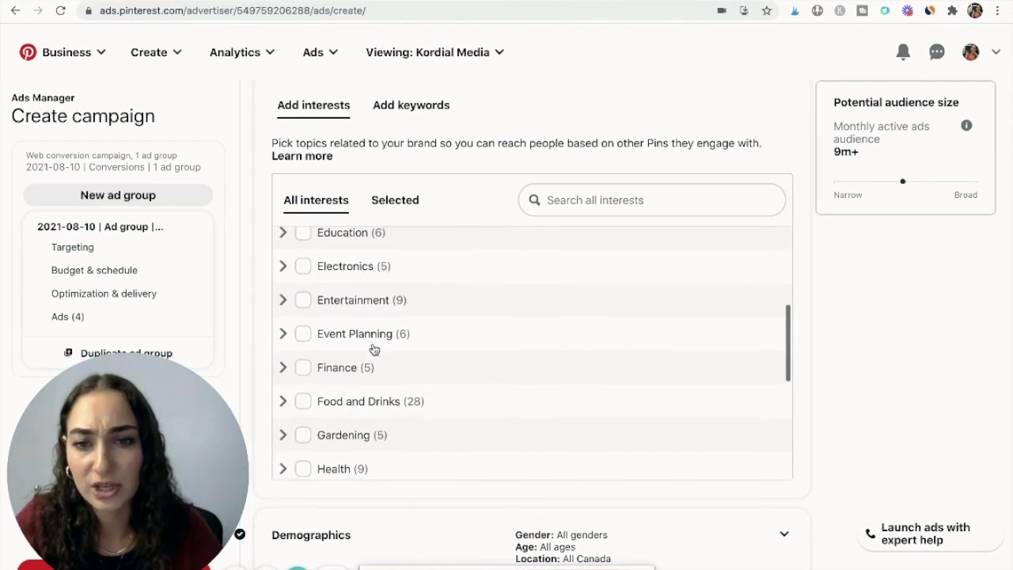
click(409, 215)
click(408, 106)
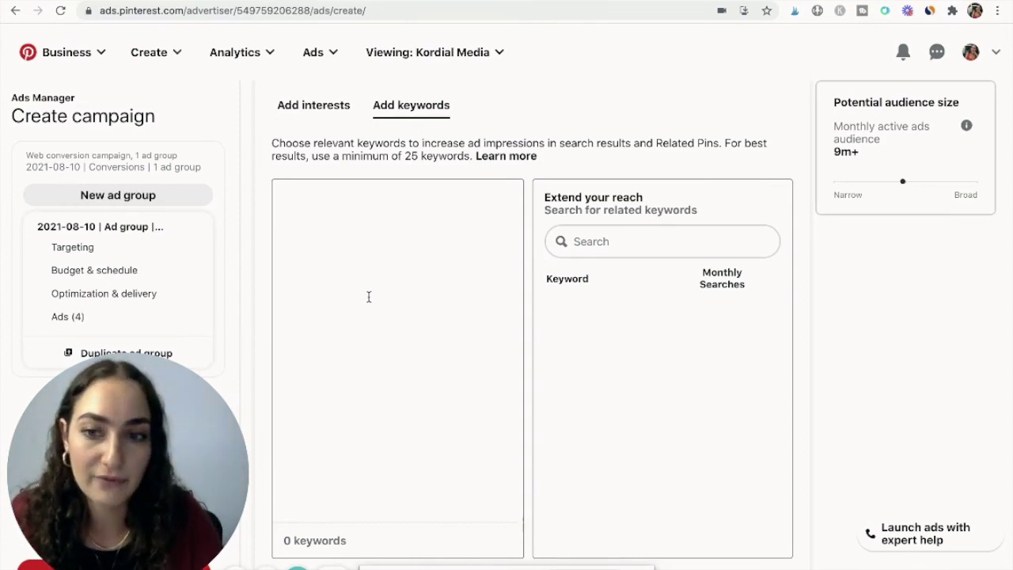
scroll(368, 297, down, 10)
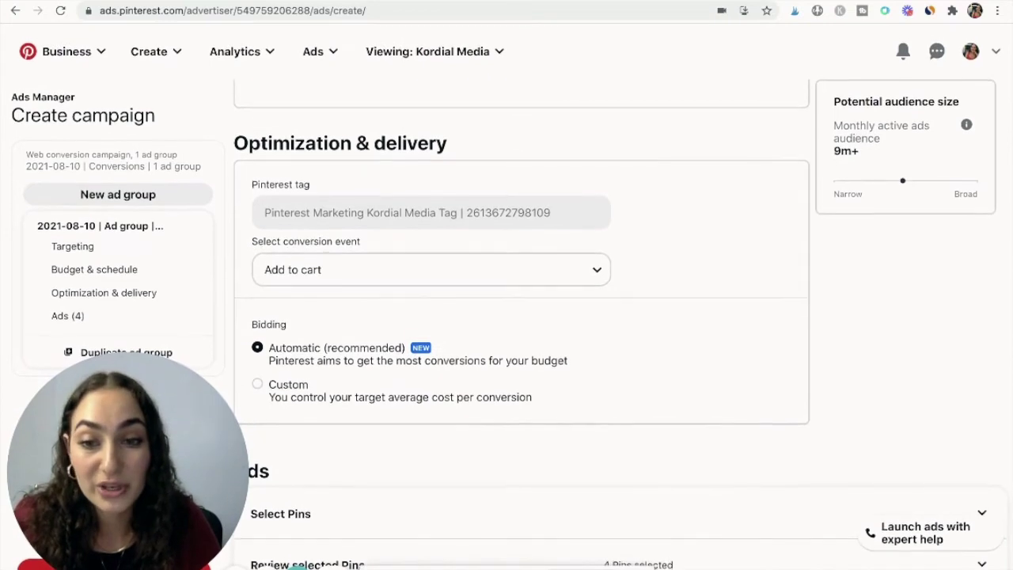
drag(178, 516, 177, 441)
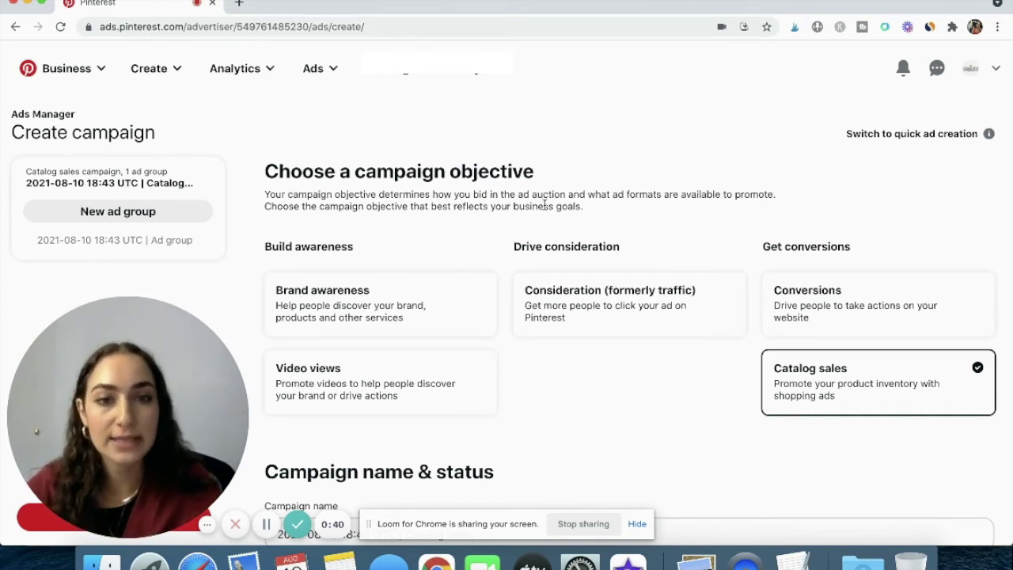
- Rename the catalog sales campaign as "2021-08-10 | Catalog sales" and set its status to Paused
scroll(543, 205, down, 3)
scroll(545, 208, down, 3)
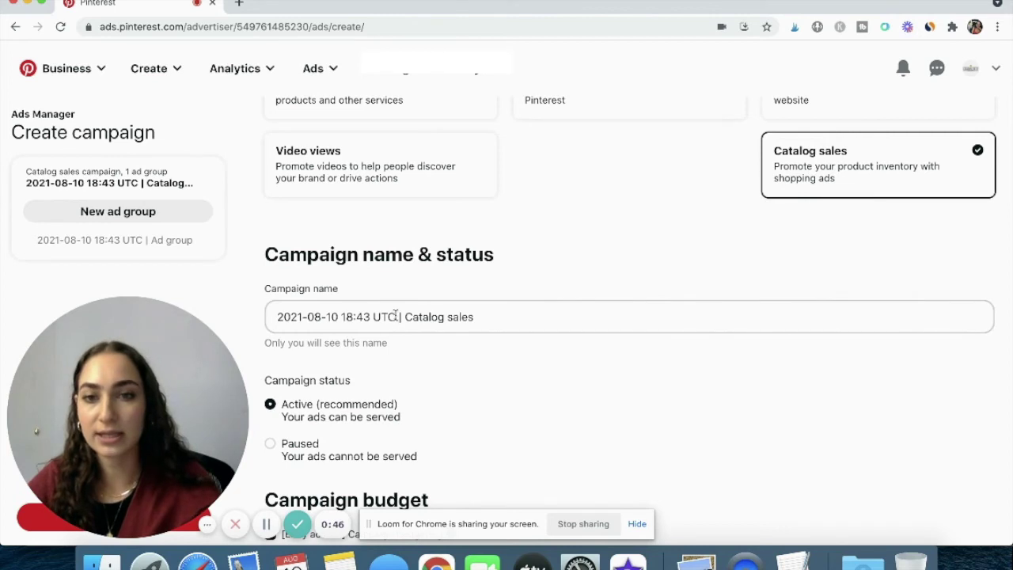
drag(395, 316, 342, 317)
key(BackSpace)
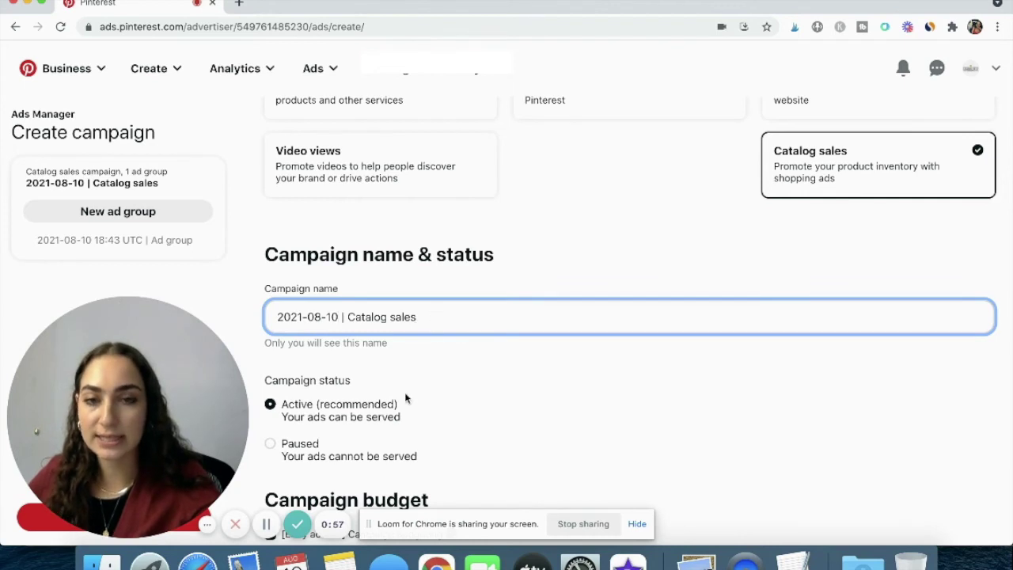
scroll(407, 401, down, 1)
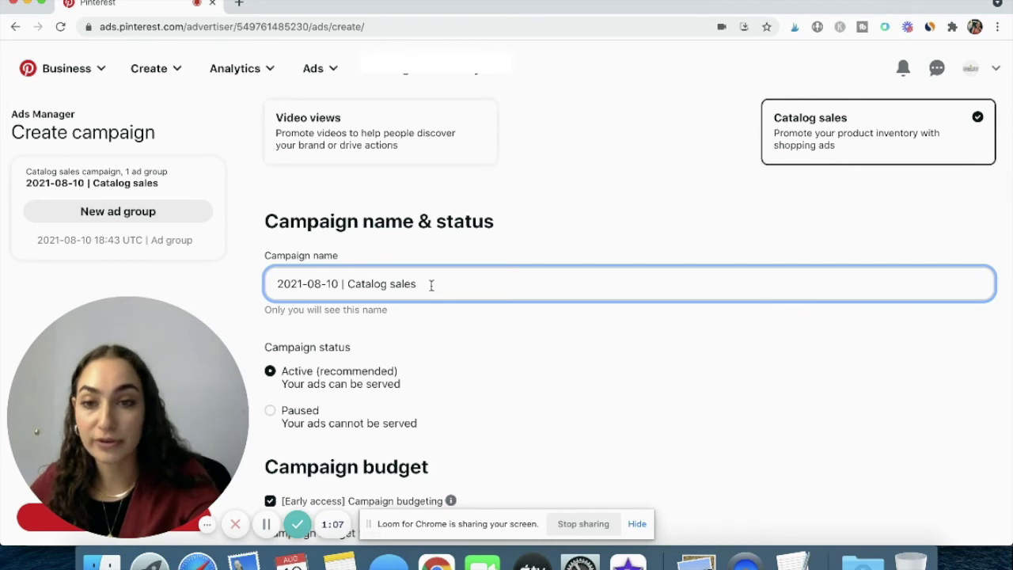
scroll(430, 285, down, 3)
click(271, 324)
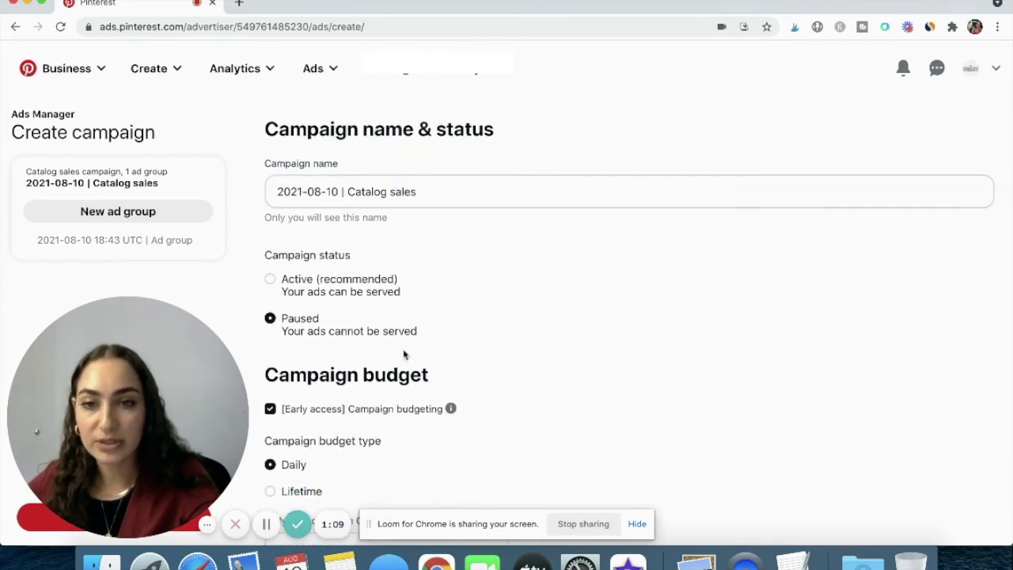
- Set the catalog sales campaign's daily spend limit to 20.00 CAD
scroll(405, 355, down, 5)
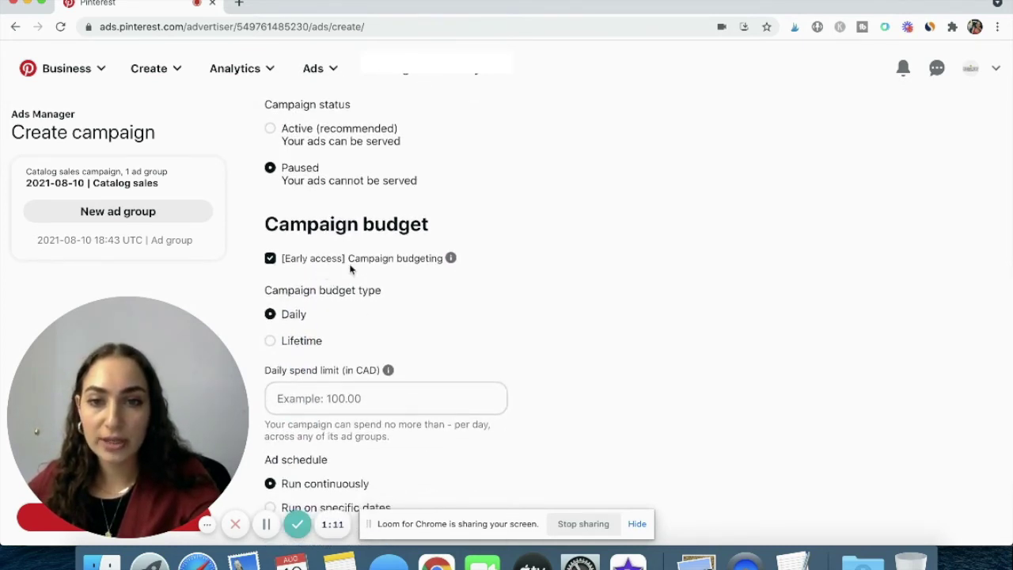
scroll(270, 259, down, 1)
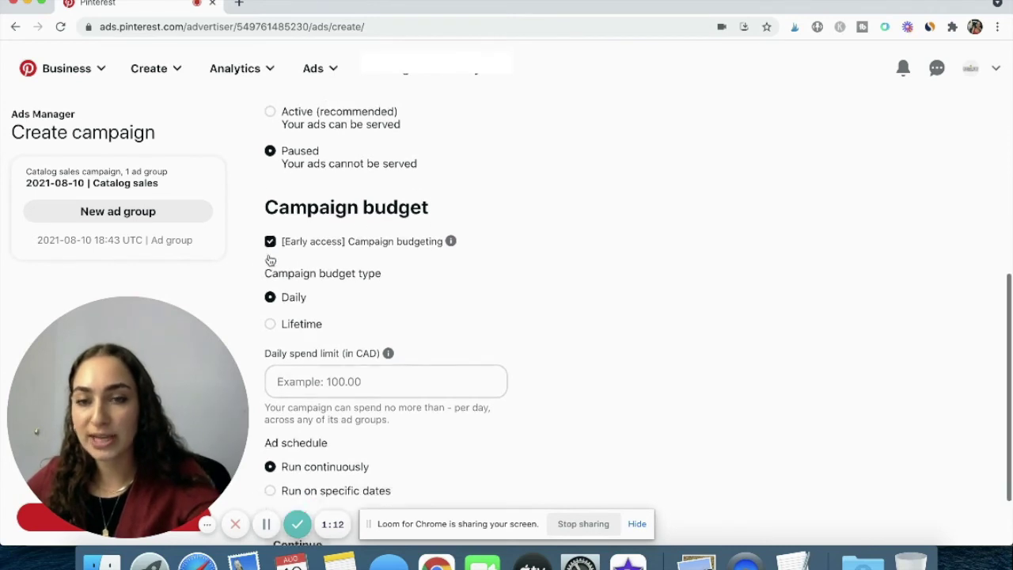
scroll(326, 237, down, 2)
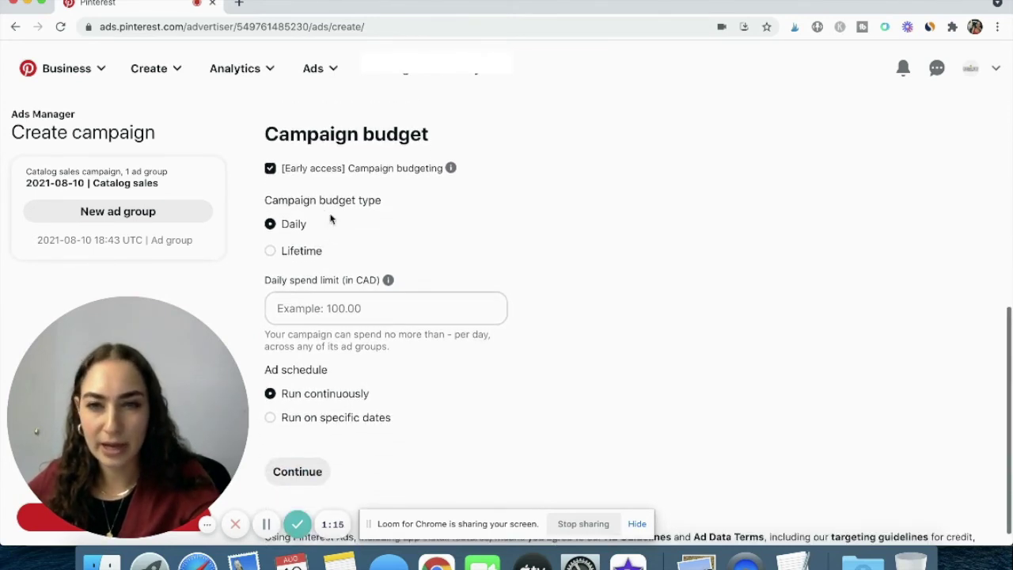
click(337, 311)
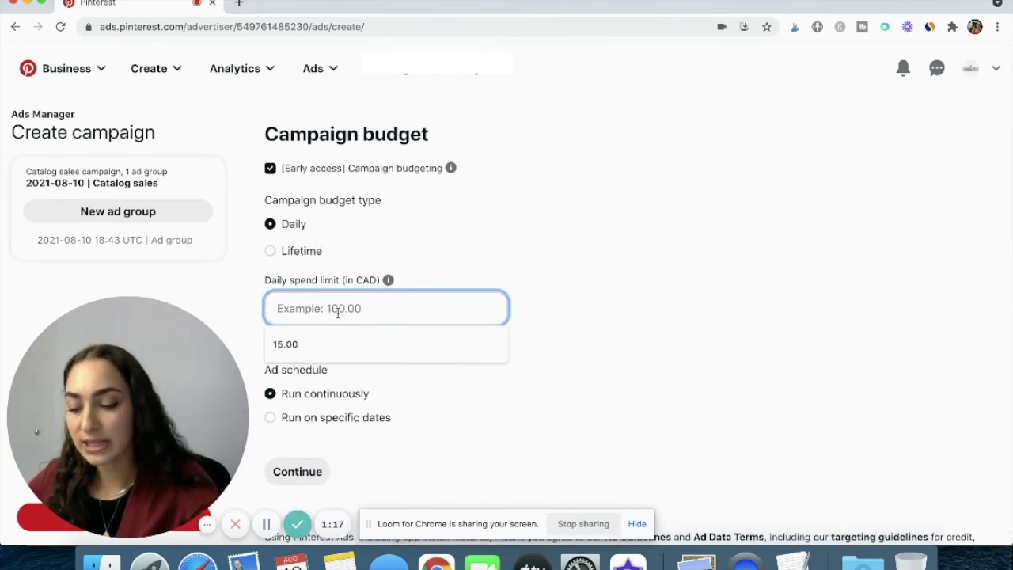
text(20)
click(495, 257)
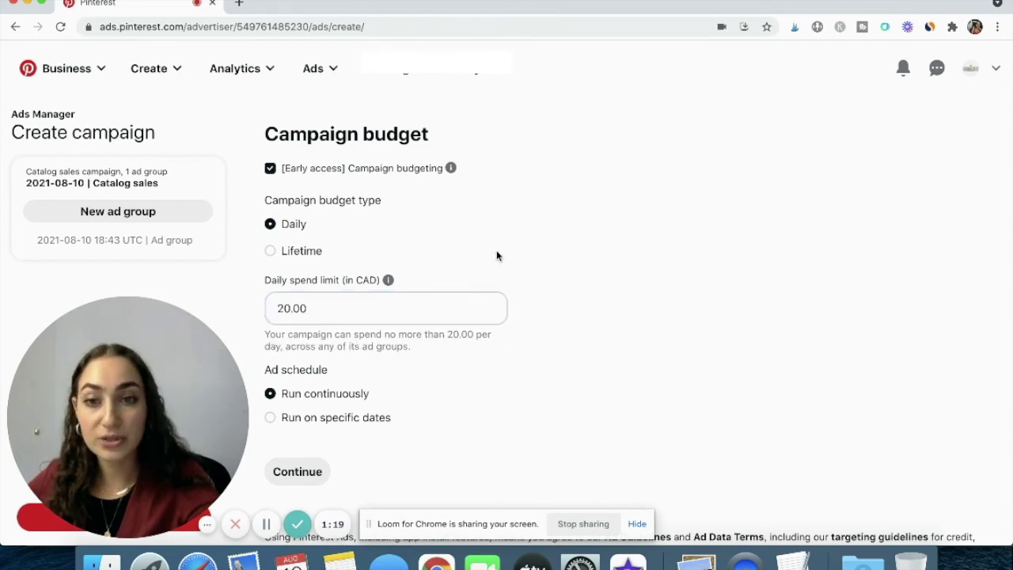
- View the specific-dates schedule option, then keep the campaign running continuously and continue to the ad group details
scroll(324, 317, down, 1)
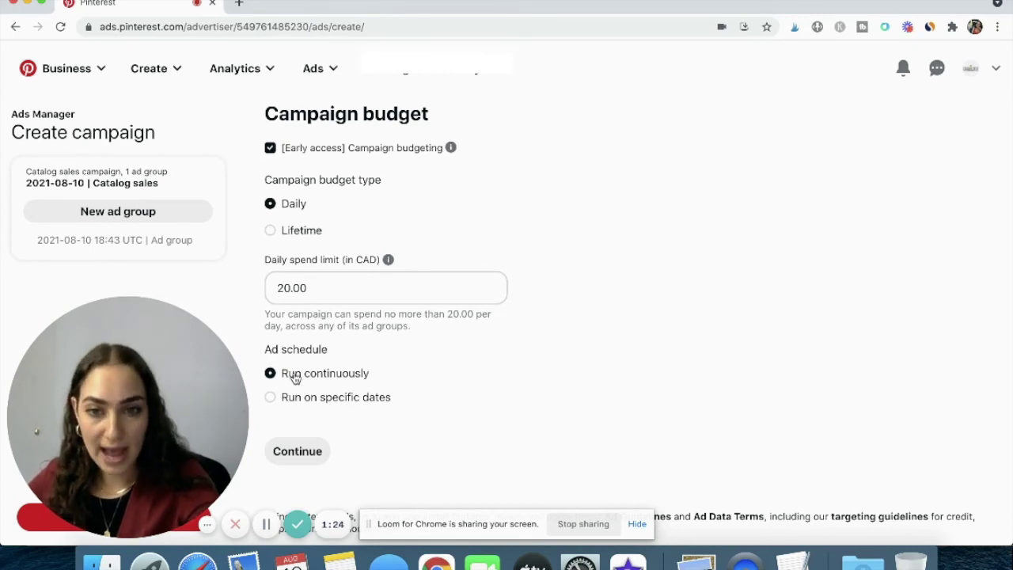
click(343, 399)
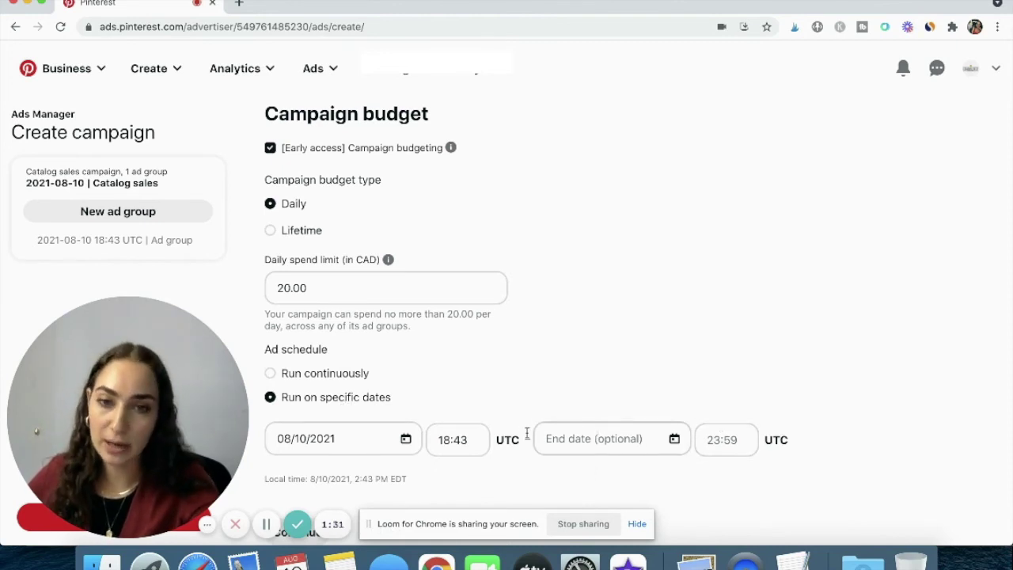
click(330, 375)
click(315, 457)
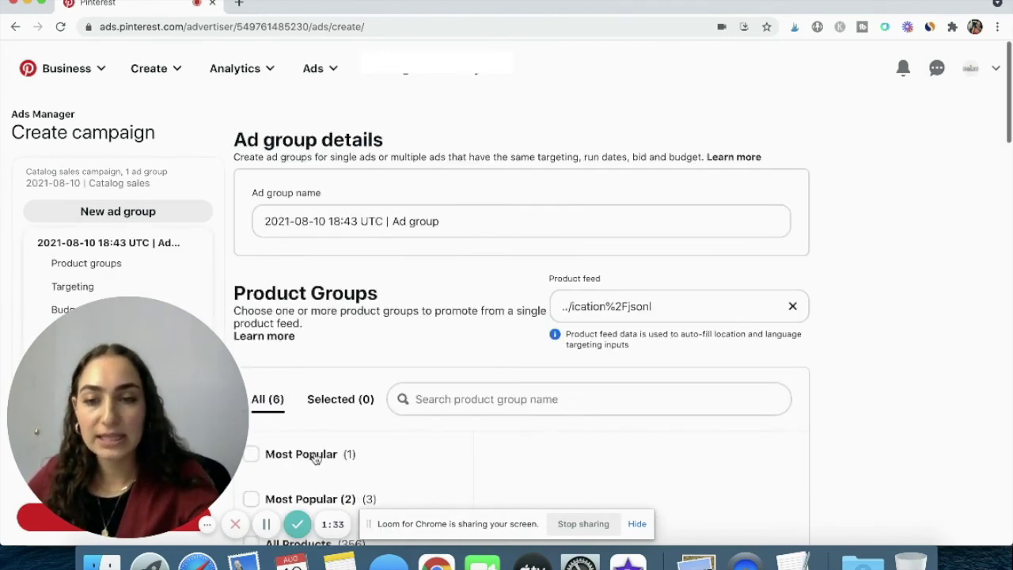
- Shorten the catalog sales ad group's name to "2021-08-10 | Ad group"
drag(198, 356, 738, 108)
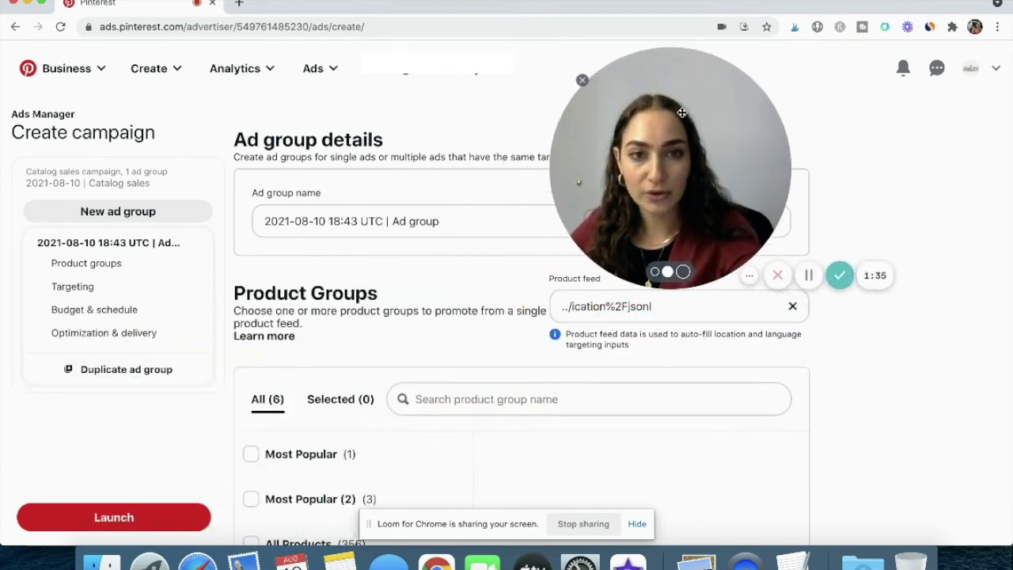
click(370, 224)
drag(383, 222, 332, 223)
key(BackSpace)
key(BackSpace)
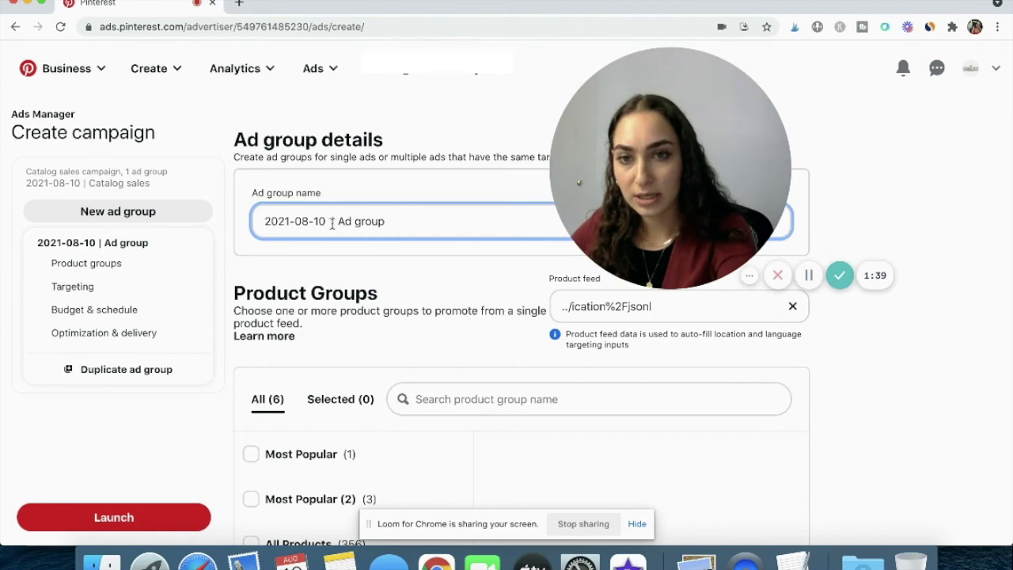
scroll(293, 311, down, 5)
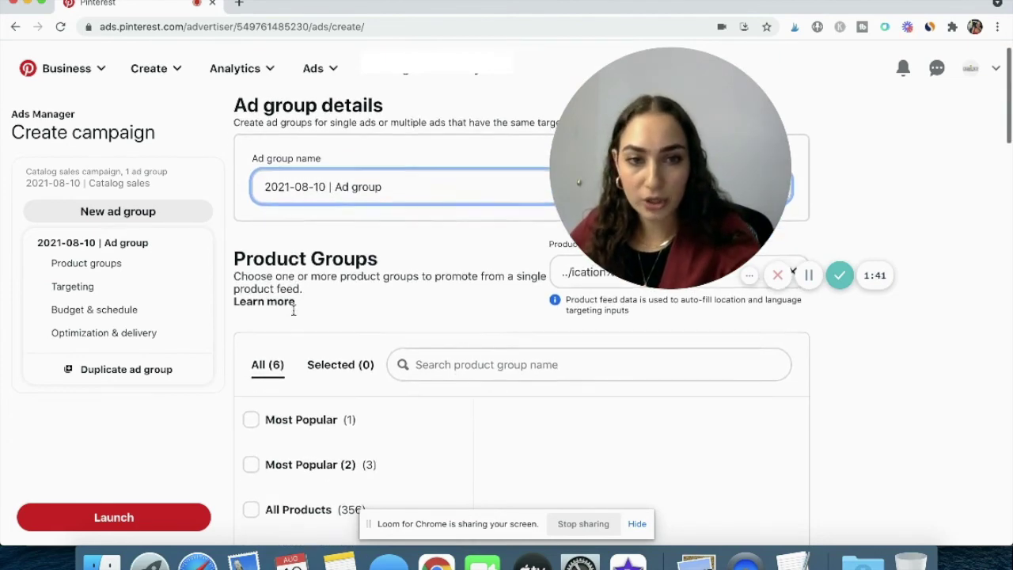
- Select the All Products product group to promote in the catalog sales ad group
scroll(293, 314, down, 6)
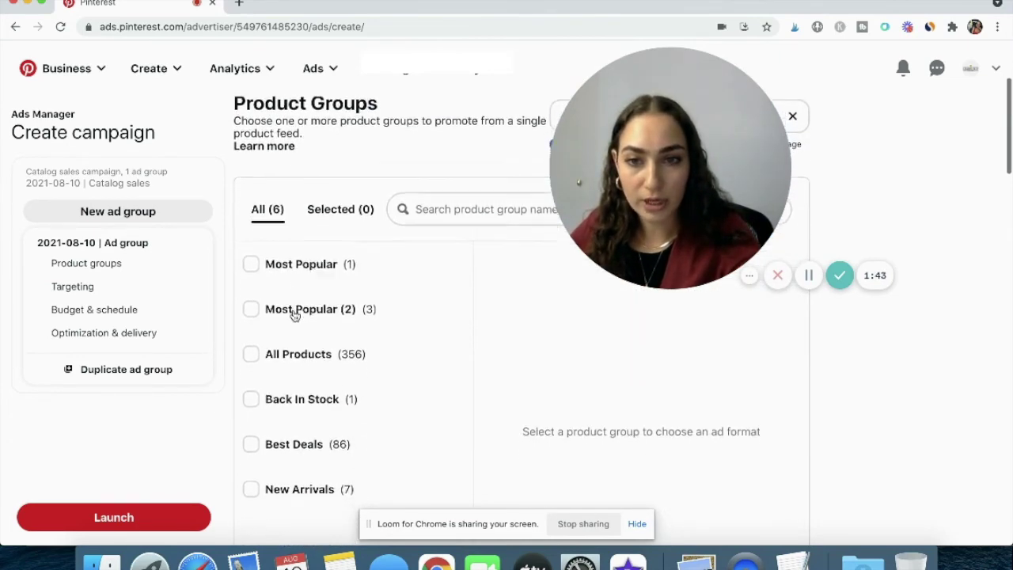
scroll(294, 314, down, 9)
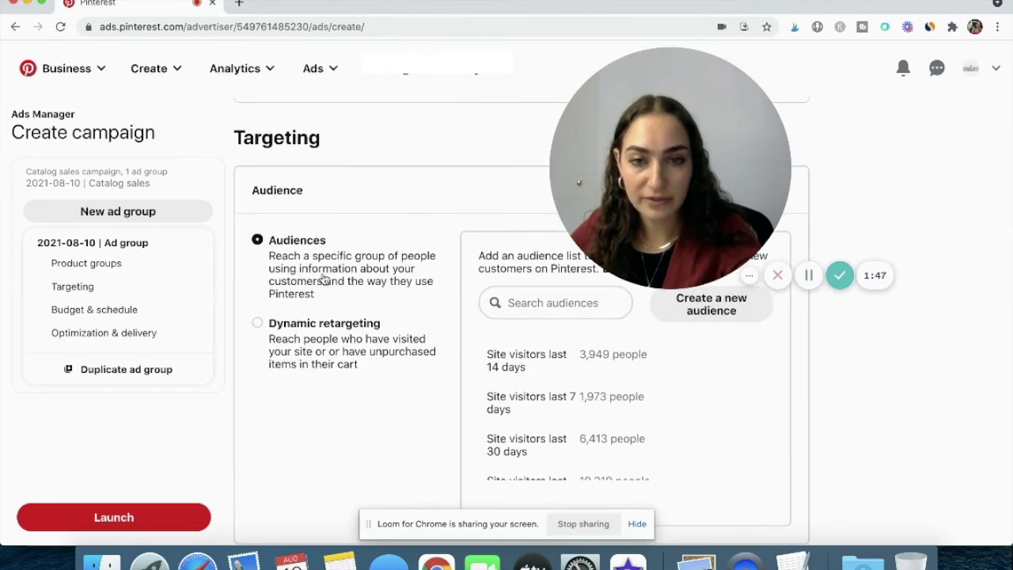
scroll(323, 278, up, 13)
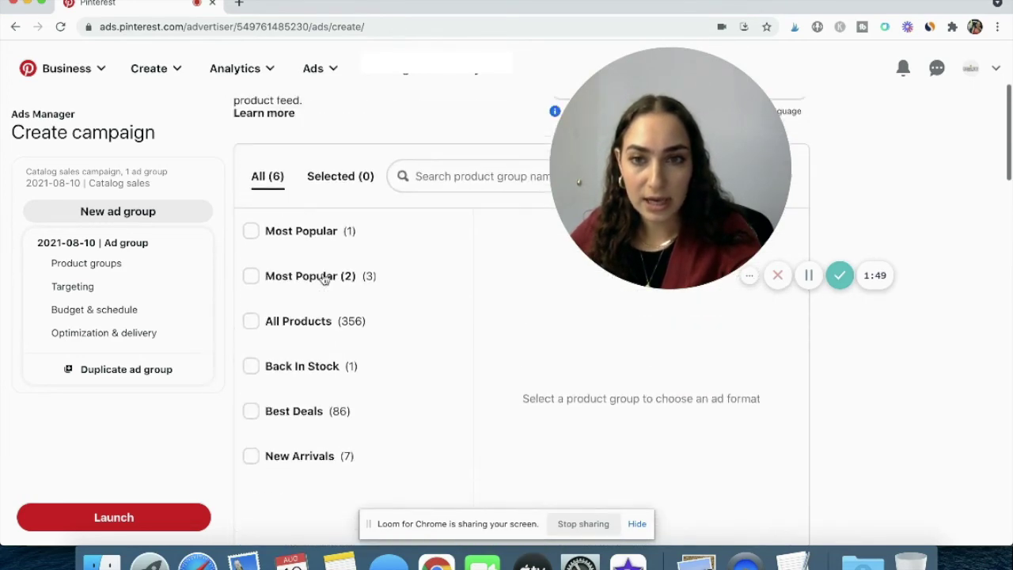
scroll(323, 279, up, 4)
scroll(323, 277, down, 2)
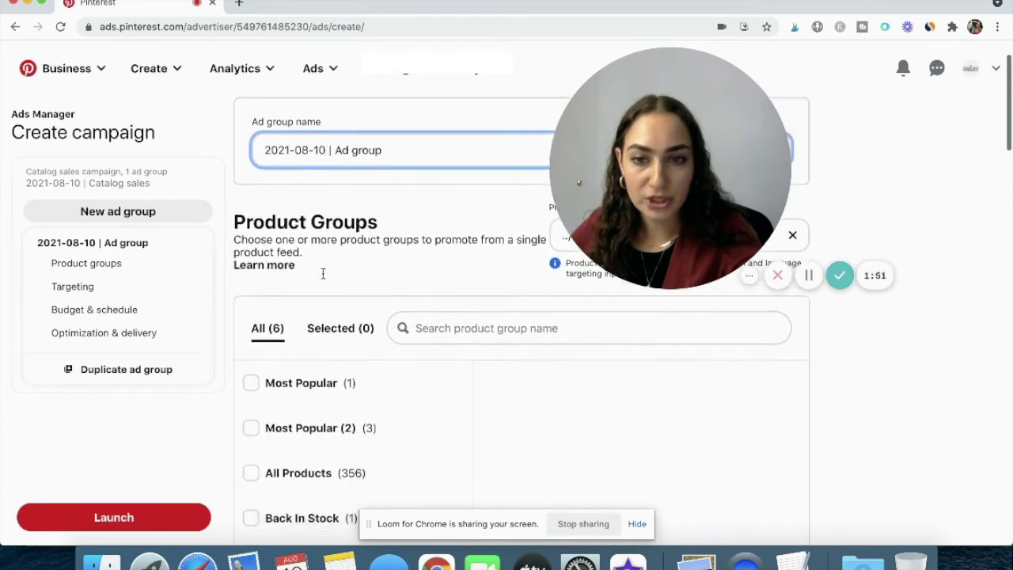
scroll(324, 277, down, 2)
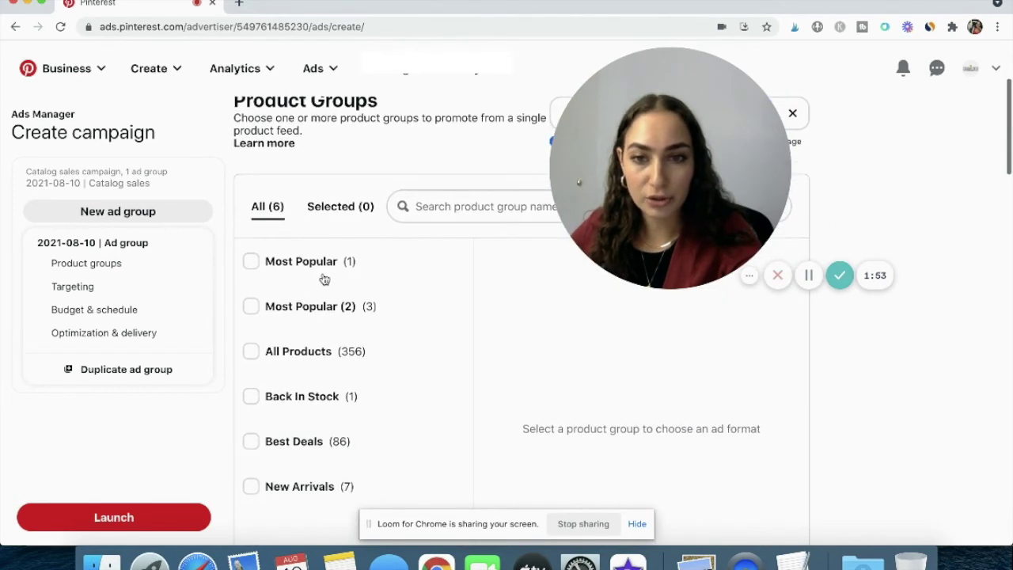
click(250, 352)
scroll(423, 375, down, 1)
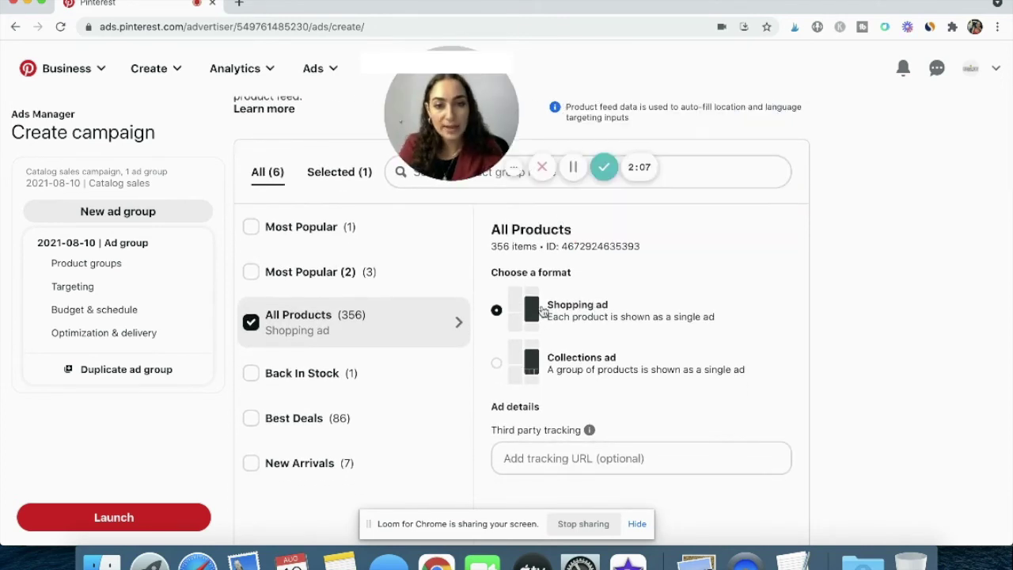
- Try the Collections ad format for All Products, then switch back to the Shopping ad format
scroll(554, 372, down, 1)
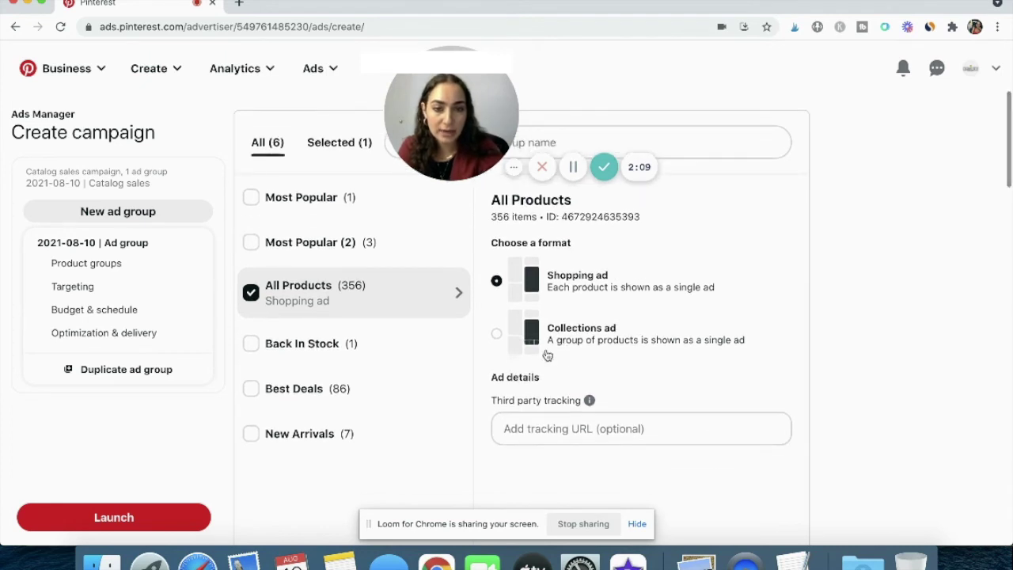
click(547, 340)
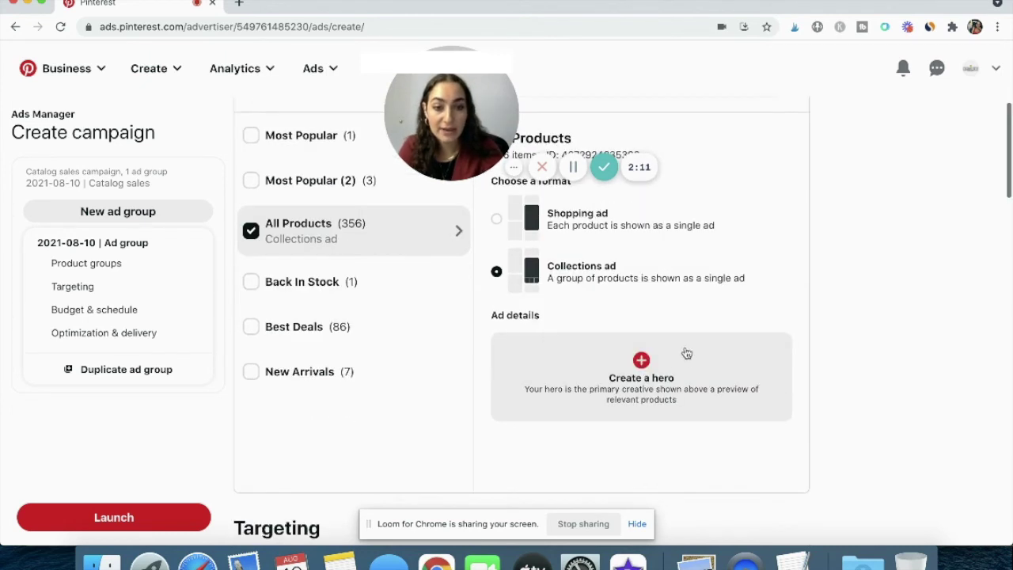
scroll(616, 384, up, 1)
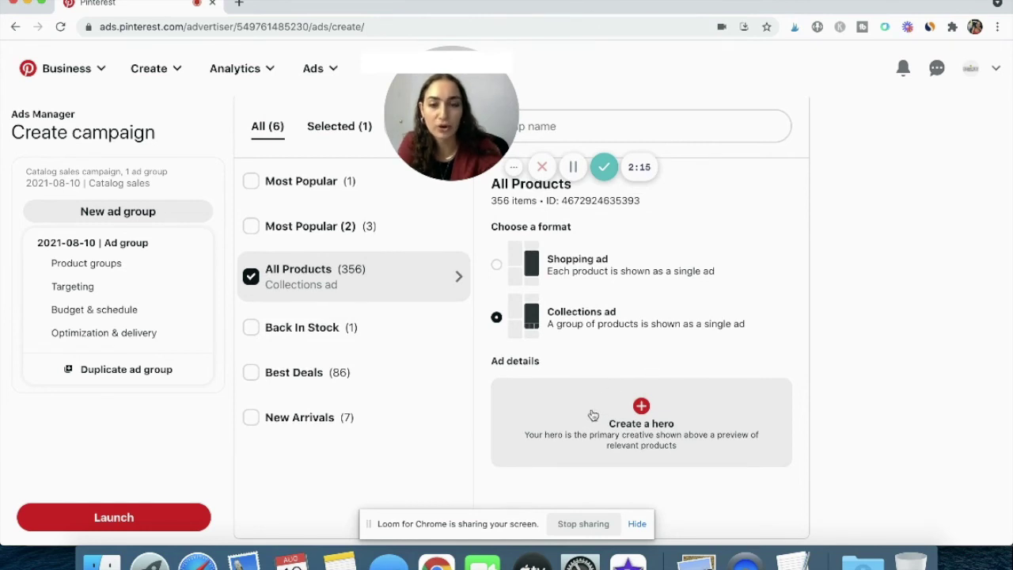
click(576, 263)
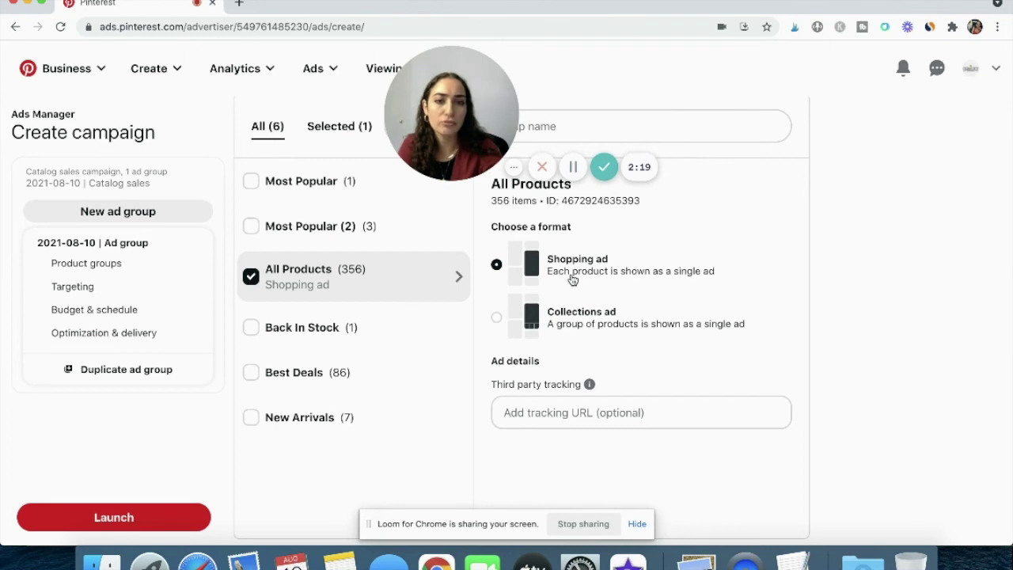
- Review the catalog ad group's audience lists and its gender, age, location, language and device targeting options
scroll(573, 279, down, 3)
scroll(573, 279, down, 2)
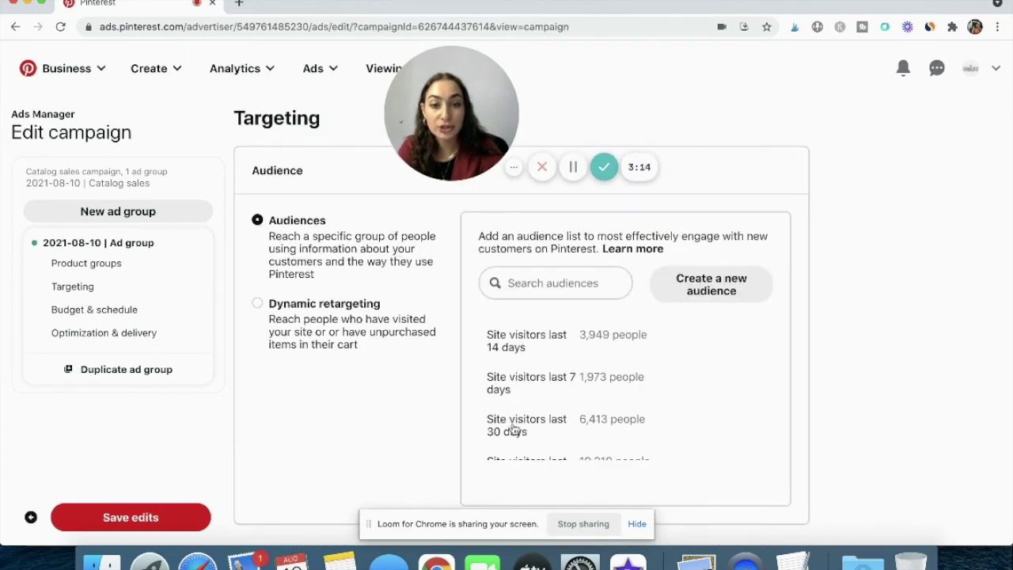
scroll(516, 428, down, 5)
scroll(515, 430, up, 5)
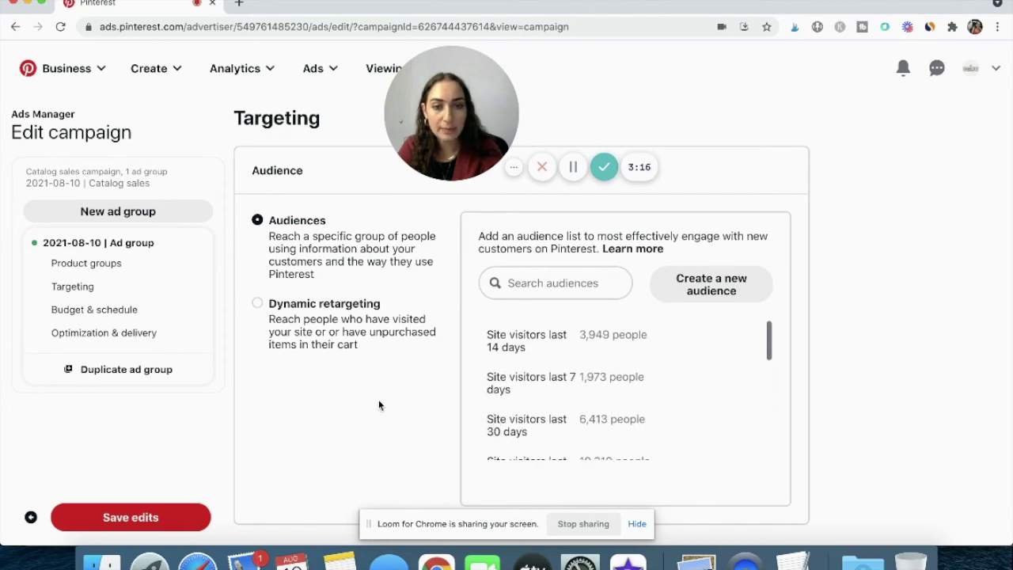
scroll(379, 405, down, 3)
scroll(380, 403, down, 6)
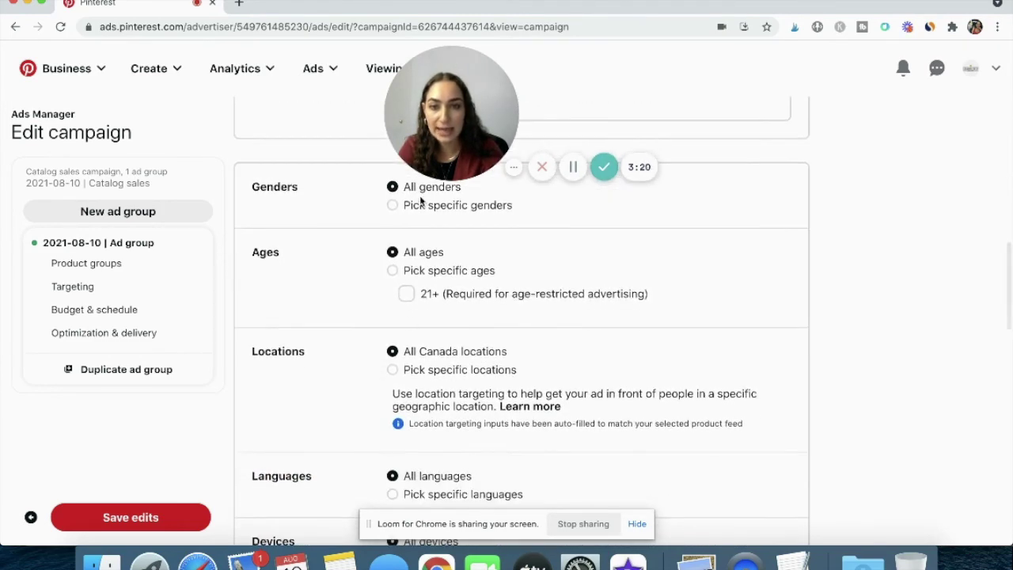
scroll(428, 343, down, 2)
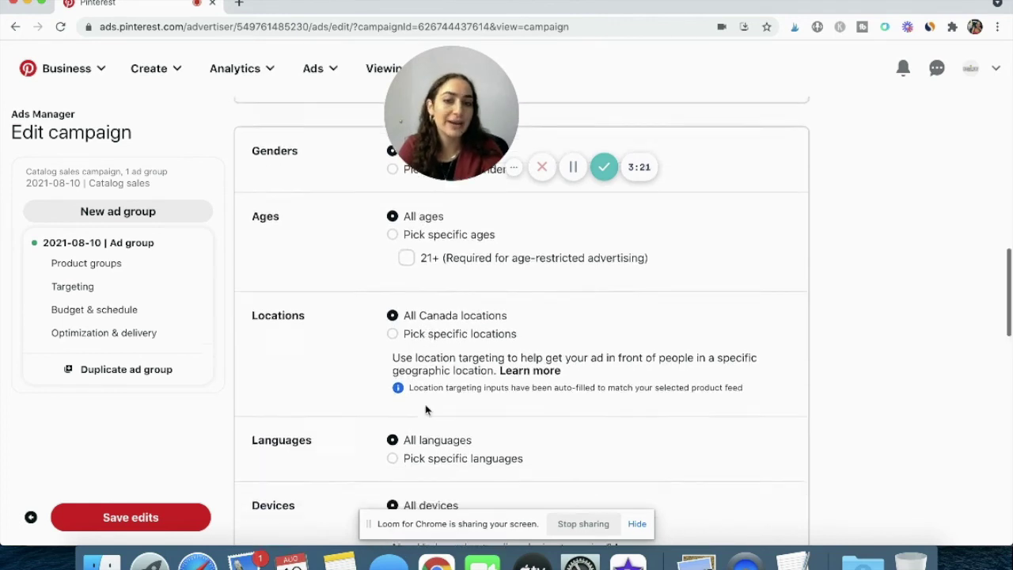
scroll(414, 249, up, 2)
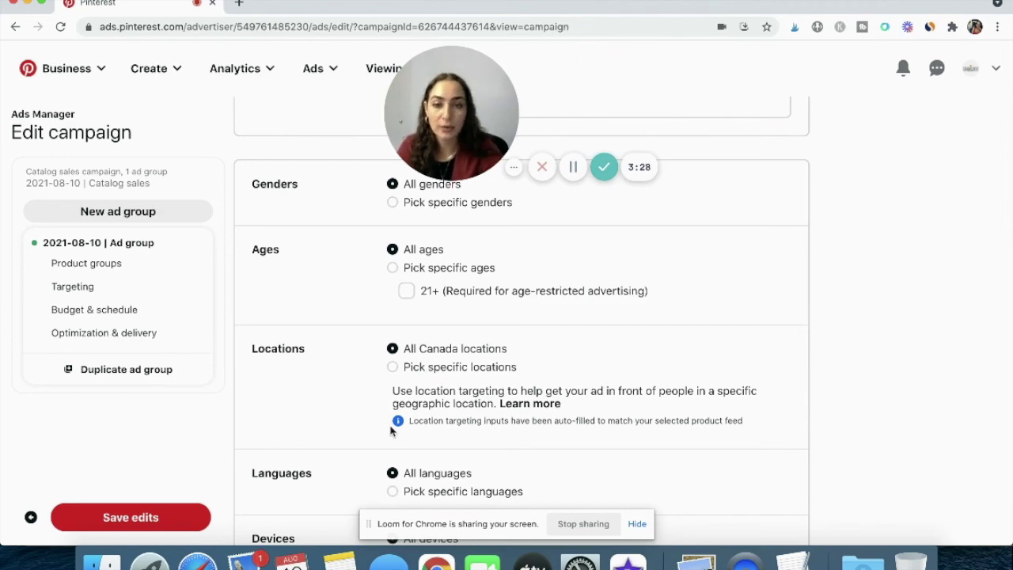
scroll(393, 429, down, 3)
scroll(391, 430, down, 5)
scroll(400, 372, up, 3)
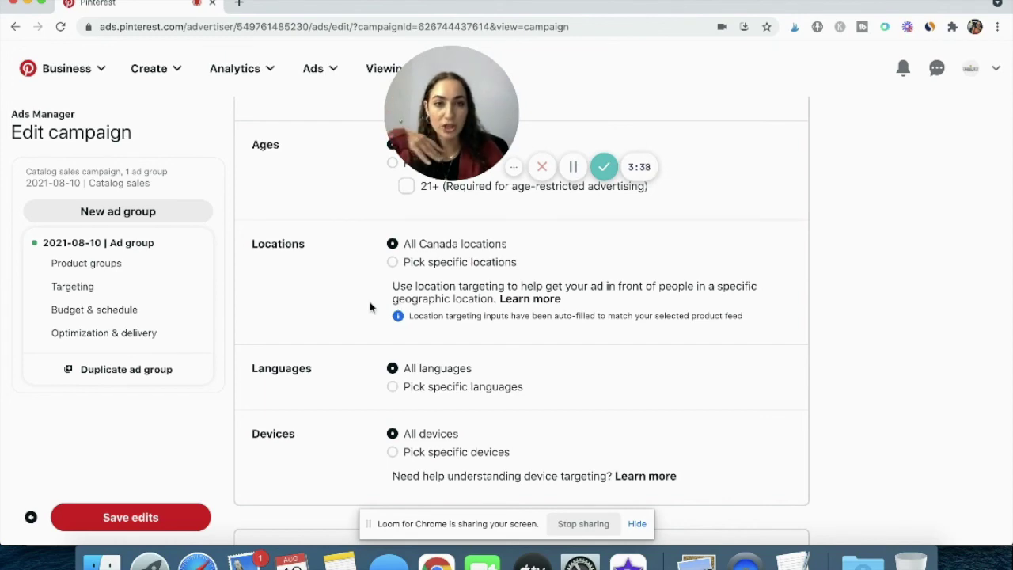
scroll(369, 305, up, 2)
scroll(408, 271, down, 5)
scroll(408, 271, up, 10)
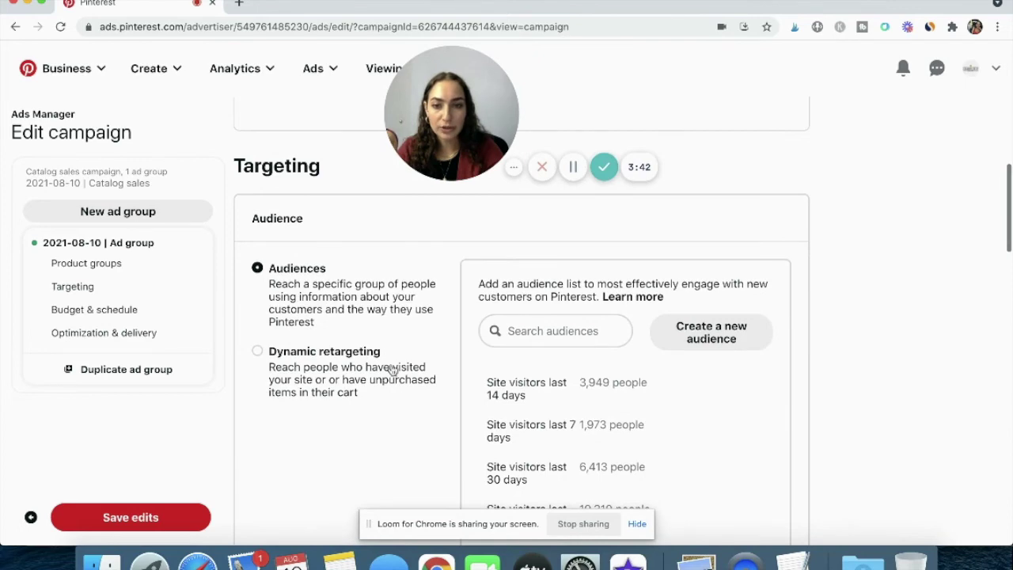
- Review the ad group placement options, and turn expanded targeting off and back on
scroll(402, 353, down, 6)
scroll(402, 353, down, 5)
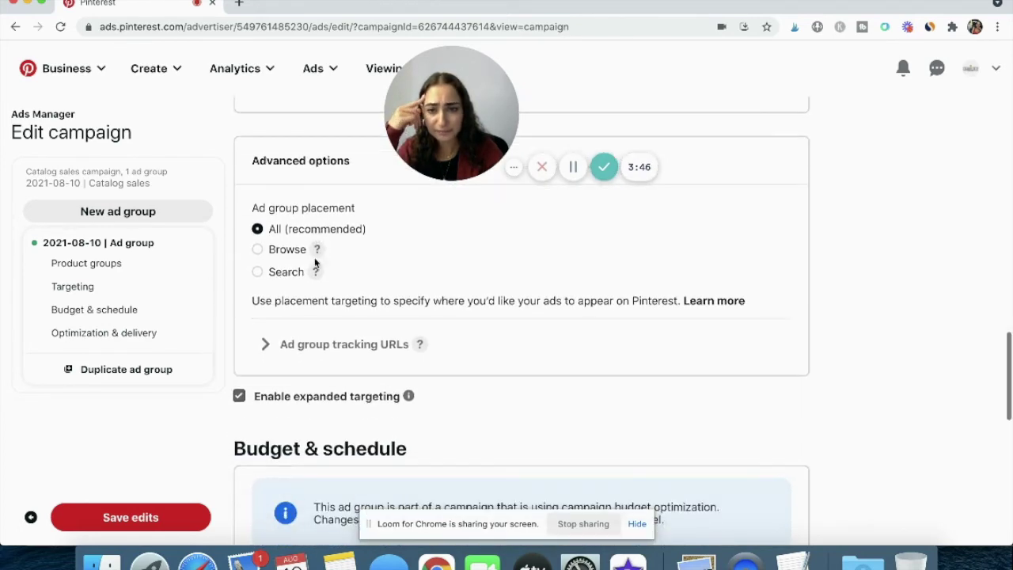
scroll(293, 230, down, 1)
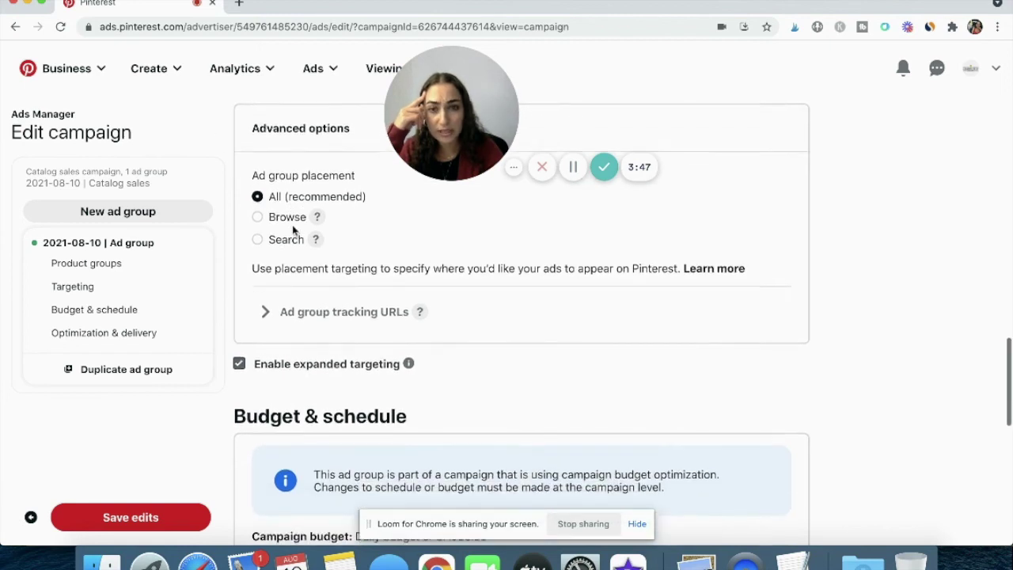
scroll(293, 230, down, 3)
click(239, 266)
click(239, 266)
- Inspect the available conversion events while keeping Add to cart, and review the automatic and custom bidding options
scroll(355, 288, down, 8)
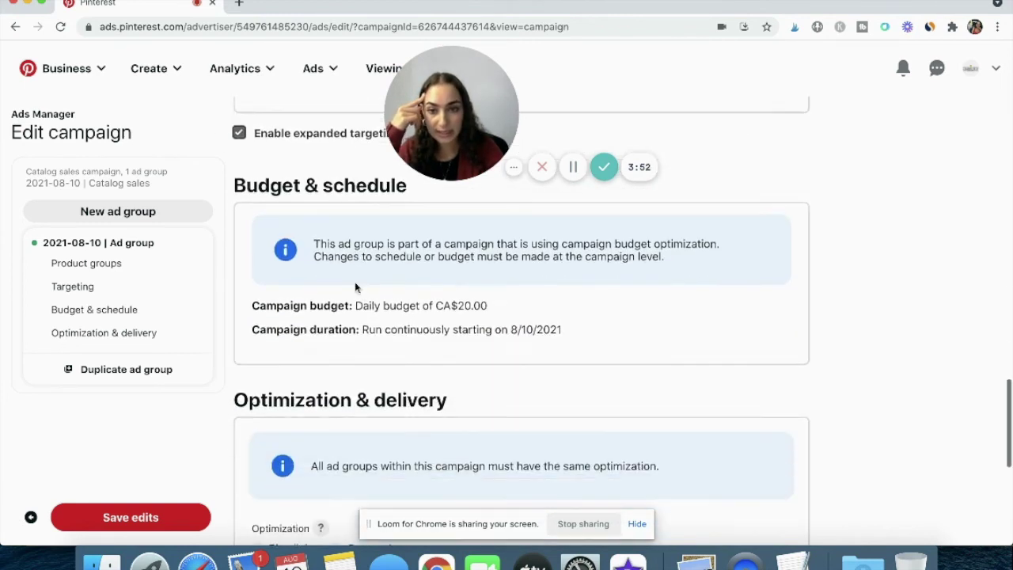
scroll(355, 288, down, 5)
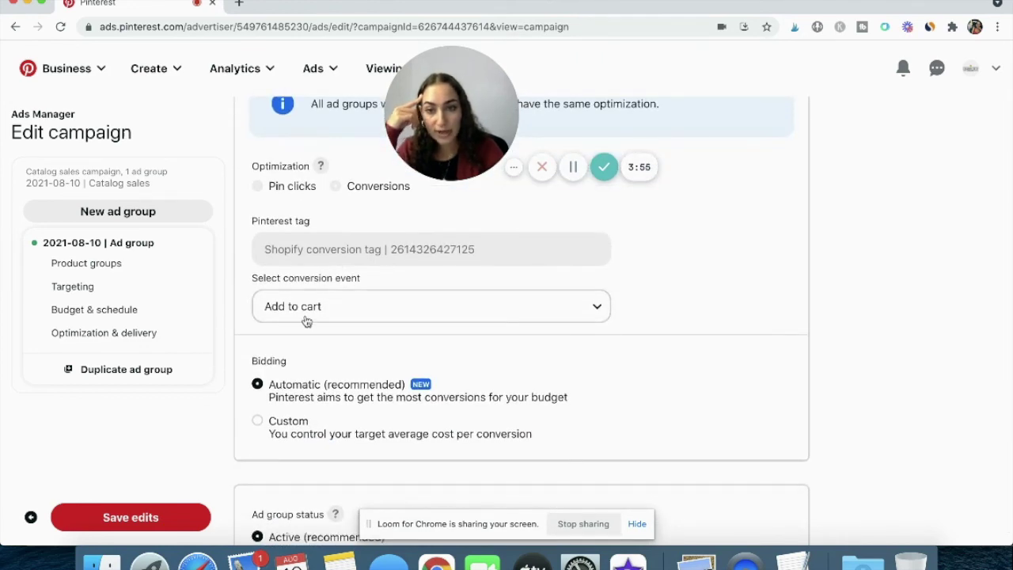
click(374, 301)
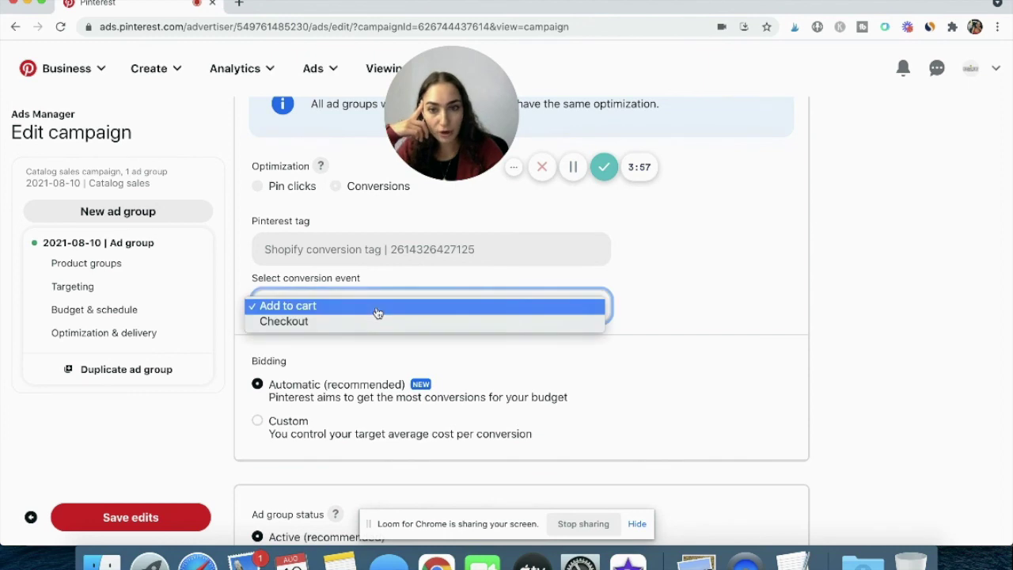
click(638, 262)
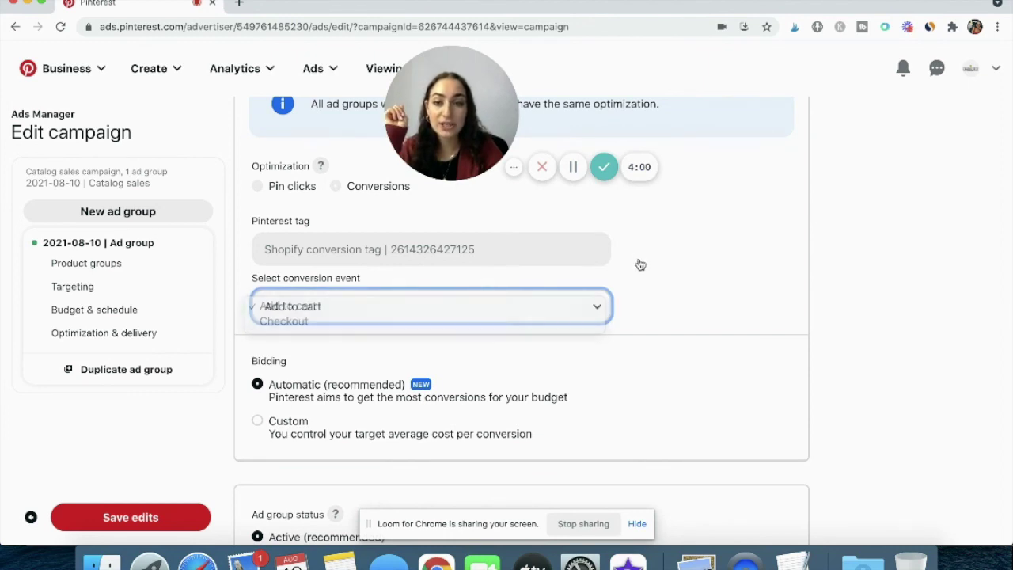
click(409, 310)
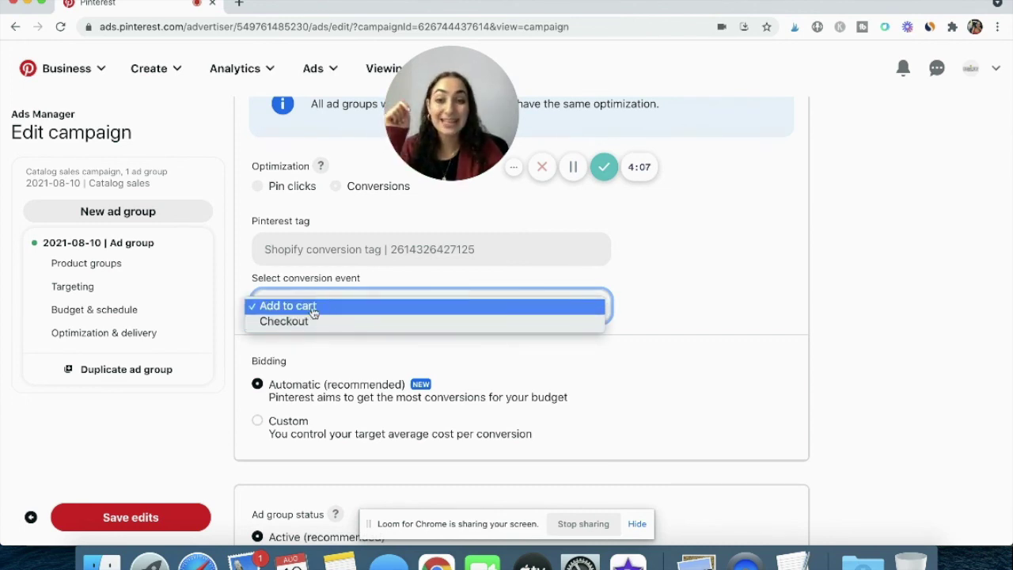
click(647, 271)
scroll(644, 276, down, 2)
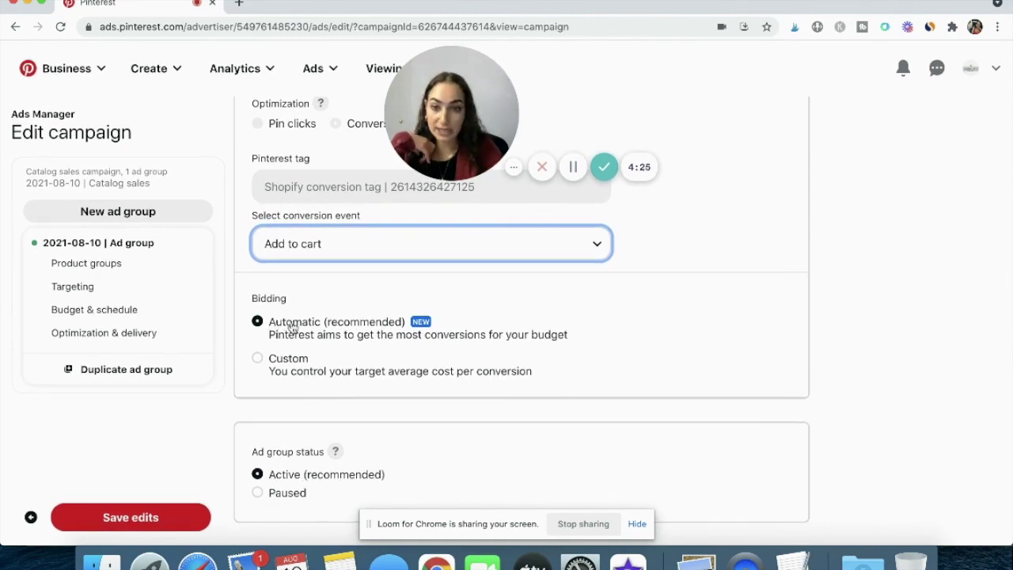
scroll(472, 345, up, 1)
scroll(472, 344, up, 1)
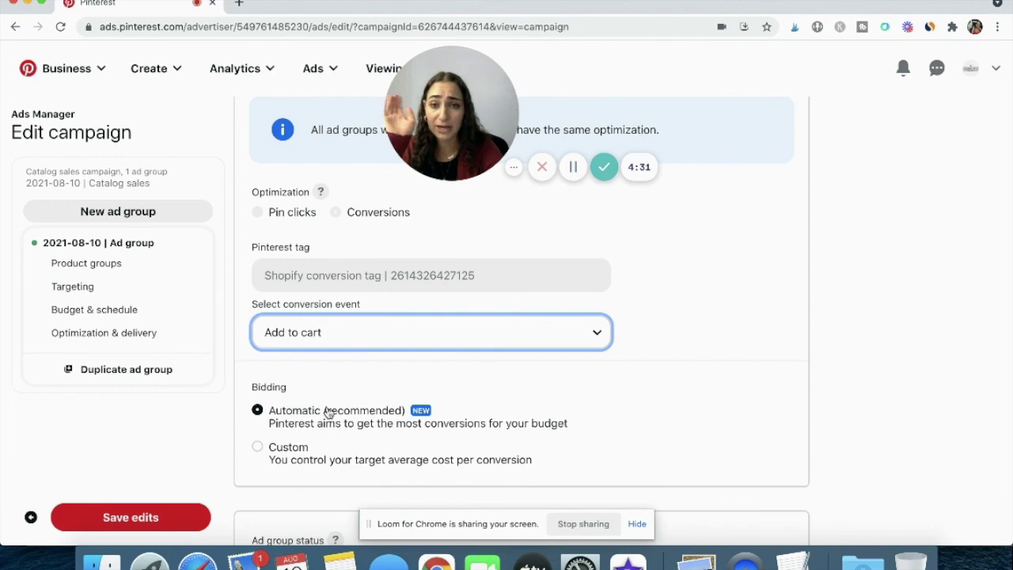
- Return to the ad group details and save the catalog sales campaign's edits
scroll(328, 413, up, 10)
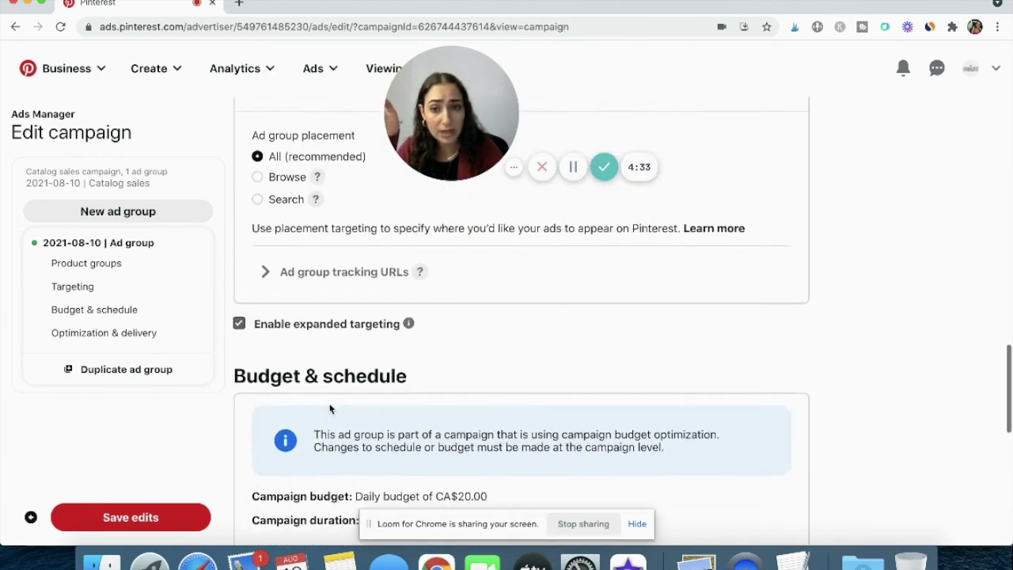
scroll(330, 408, up, 10)
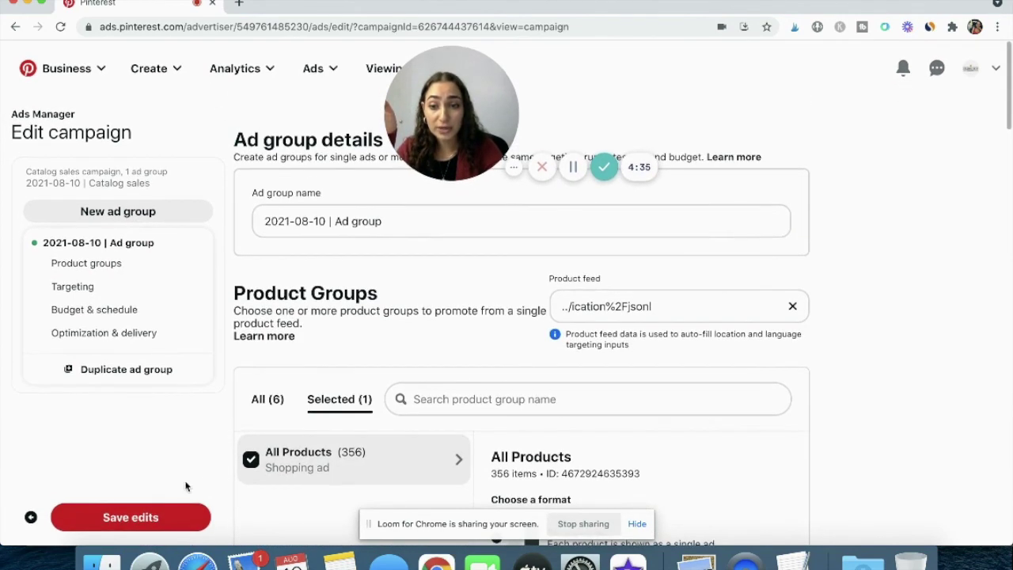
click(127, 521)
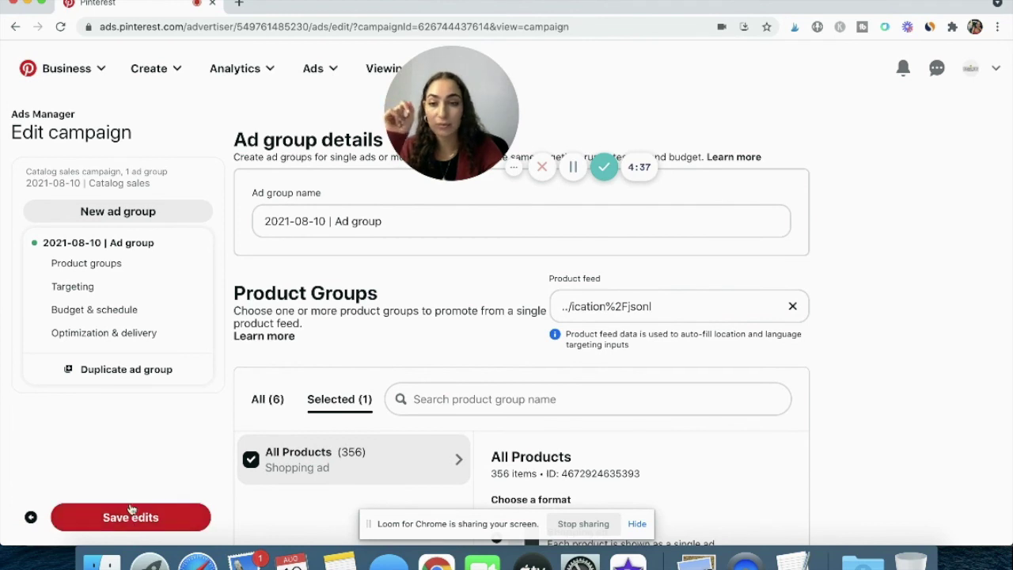